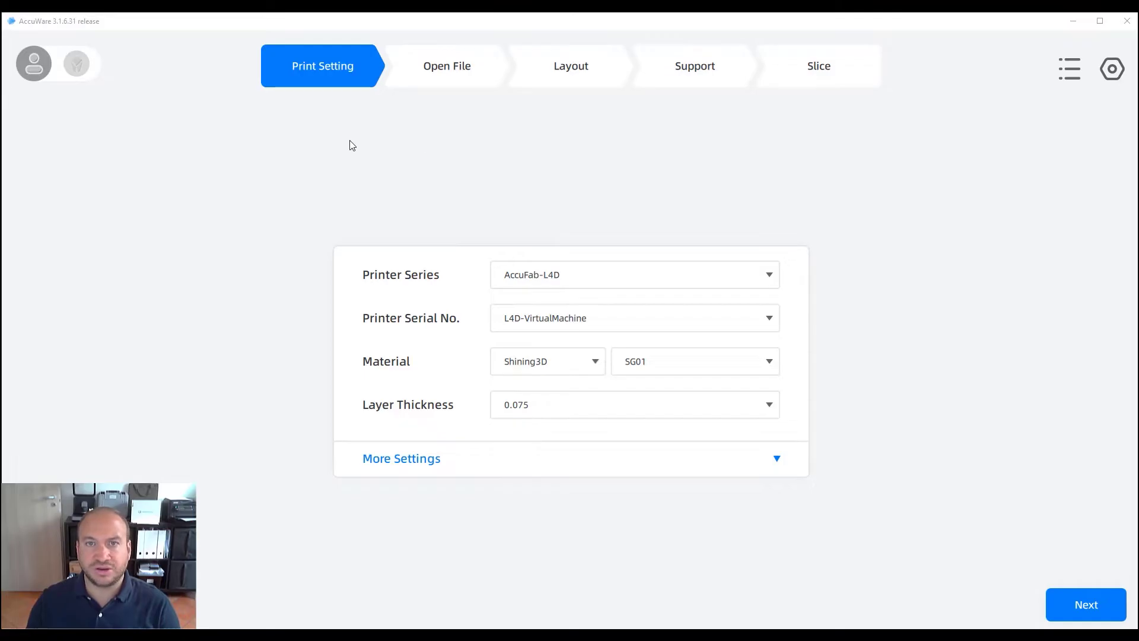
Reveal the Login / Active Engineer Mode options under the user avatar
{"action": "mouse_move", "coordinate": [32, 70]}
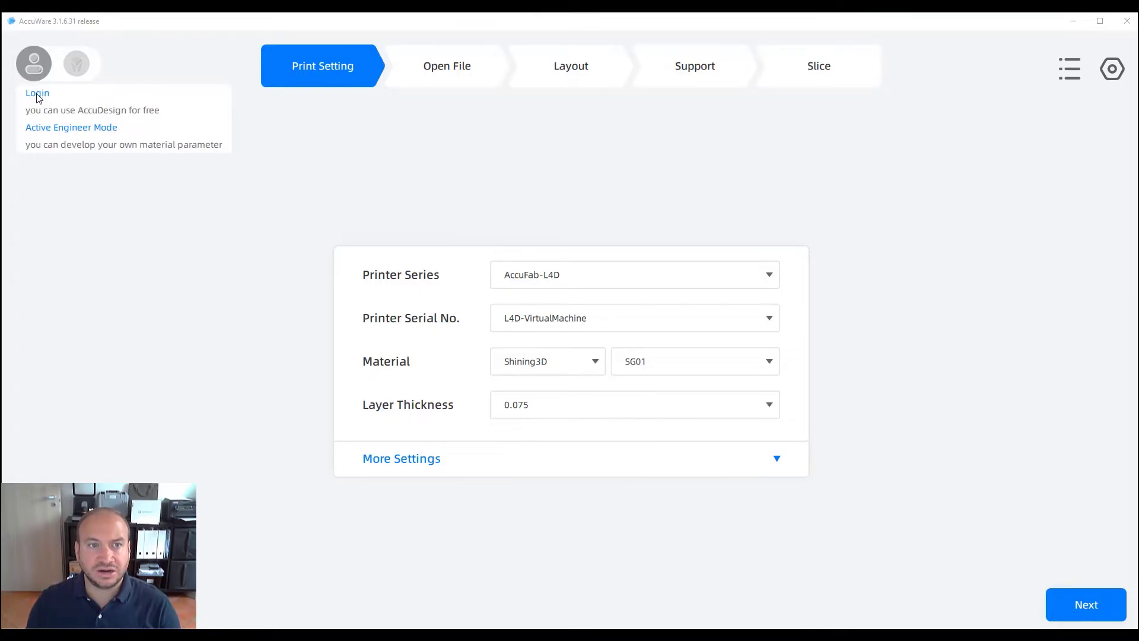
Log in to Shining3D Passport with the account e-mail and password
{"action": "left_click", "coordinate": [36, 94]}
{"action": "left_click", "coordinate": [535, 305]}
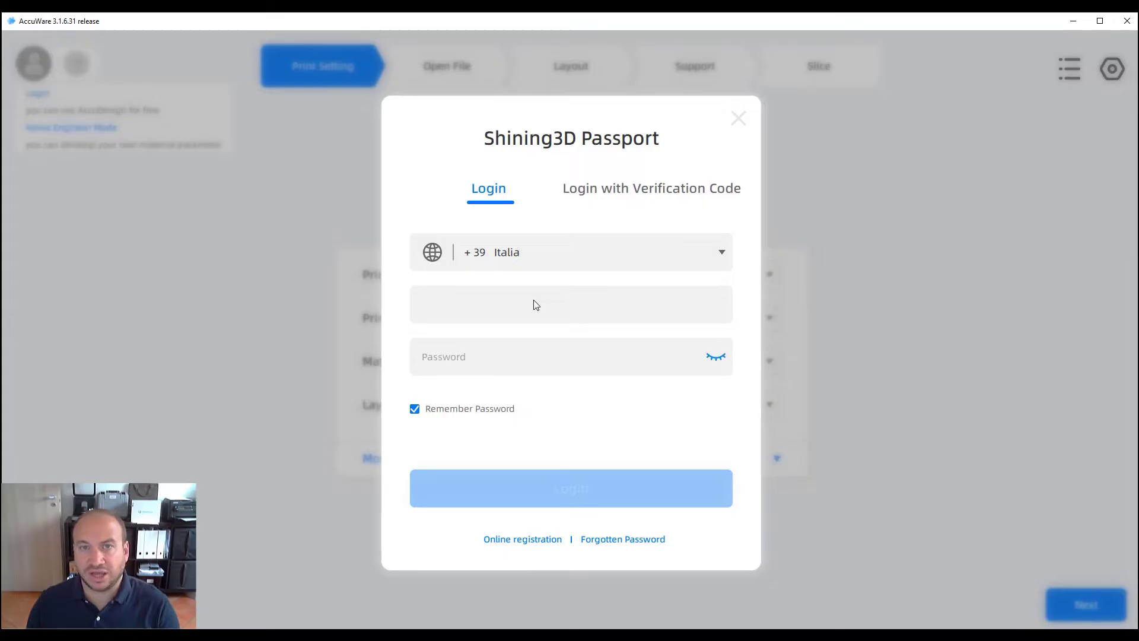
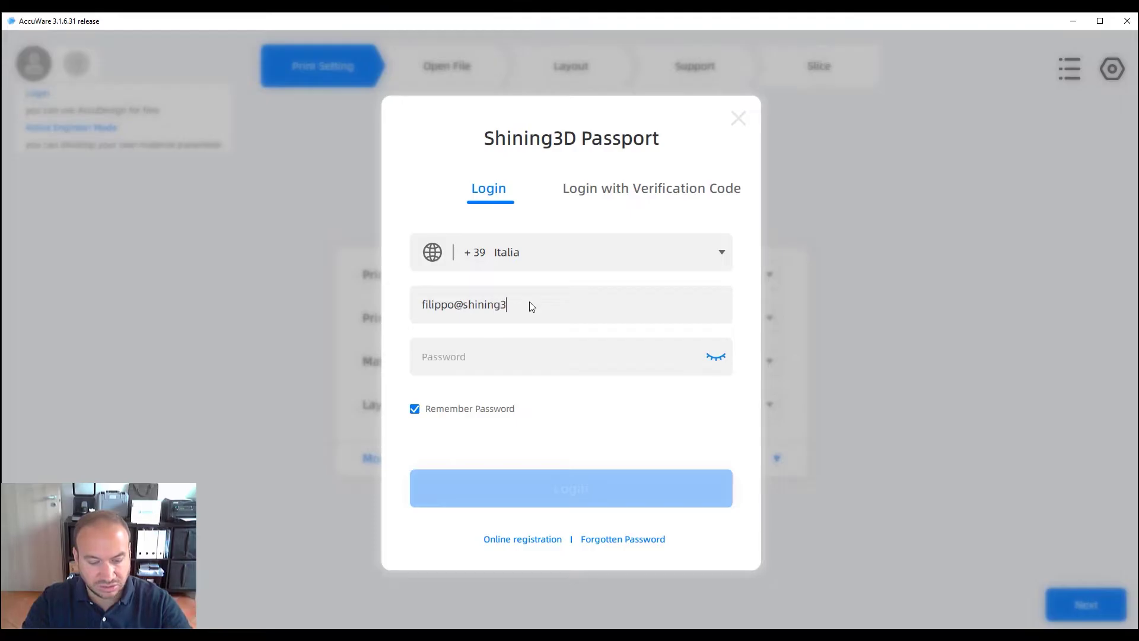
{"action": "key", "text": "Tab"}
{"action": "type", "text": "*****"}
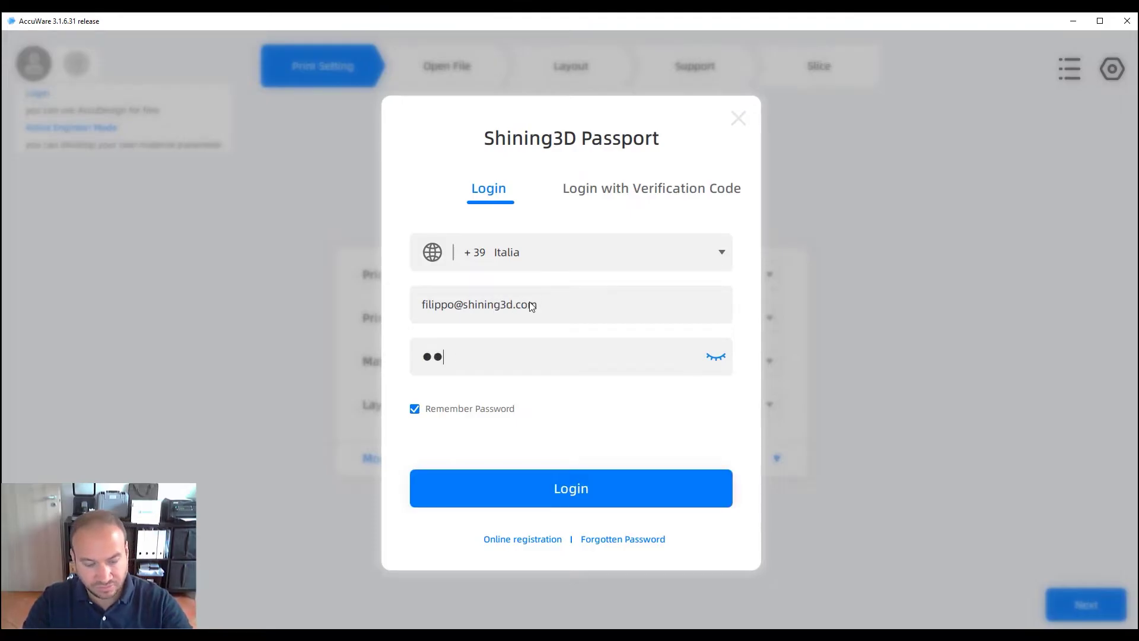
{"action": "type", "text": "****"}
{"action": "left_click", "coordinate": [550, 492]}
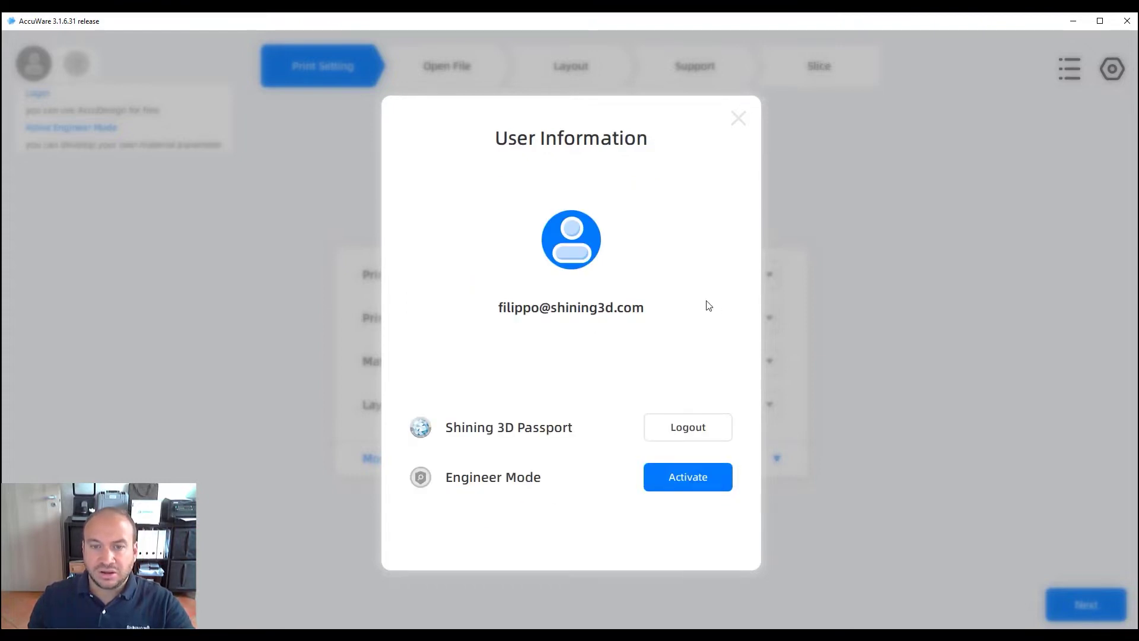
Set the printer series to AccuFab-D1s
{"action": "left_click", "coordinate": [740, 118]}
{"action": "left_click", "coordinate": [1111, 70]}
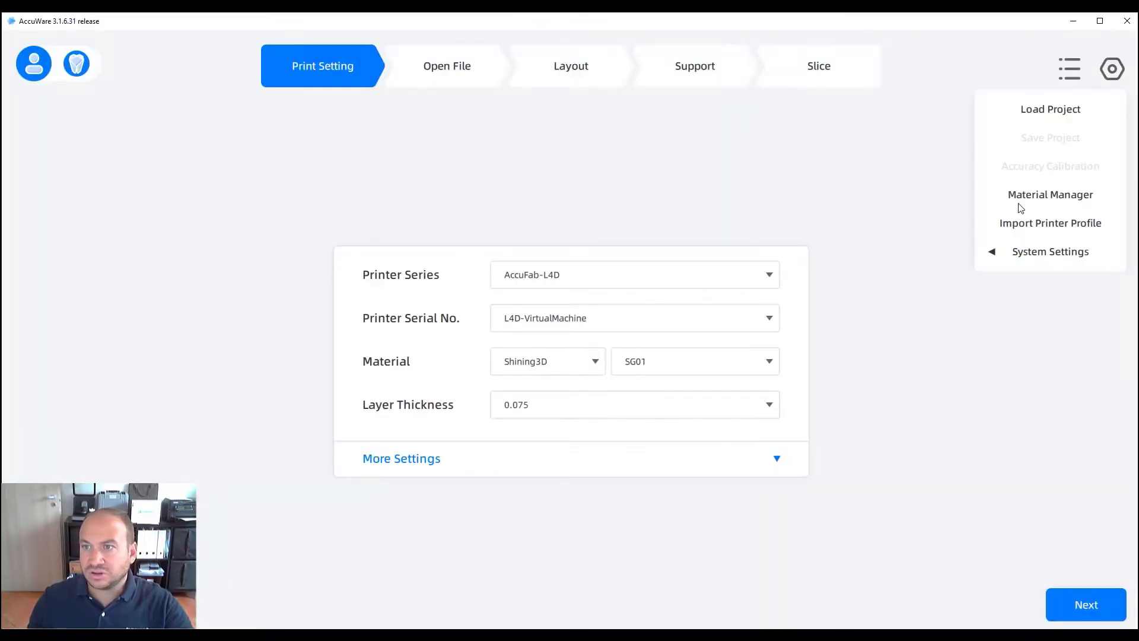
{"action": "left_click", "coordinate": [572, 277]}
{"action": "left_click", "coordinate": [545, 309]}
Review the SG01 material's settings in the Material Manager, then close it
{"action": "left_click", "coordinate": [1108, 82]}
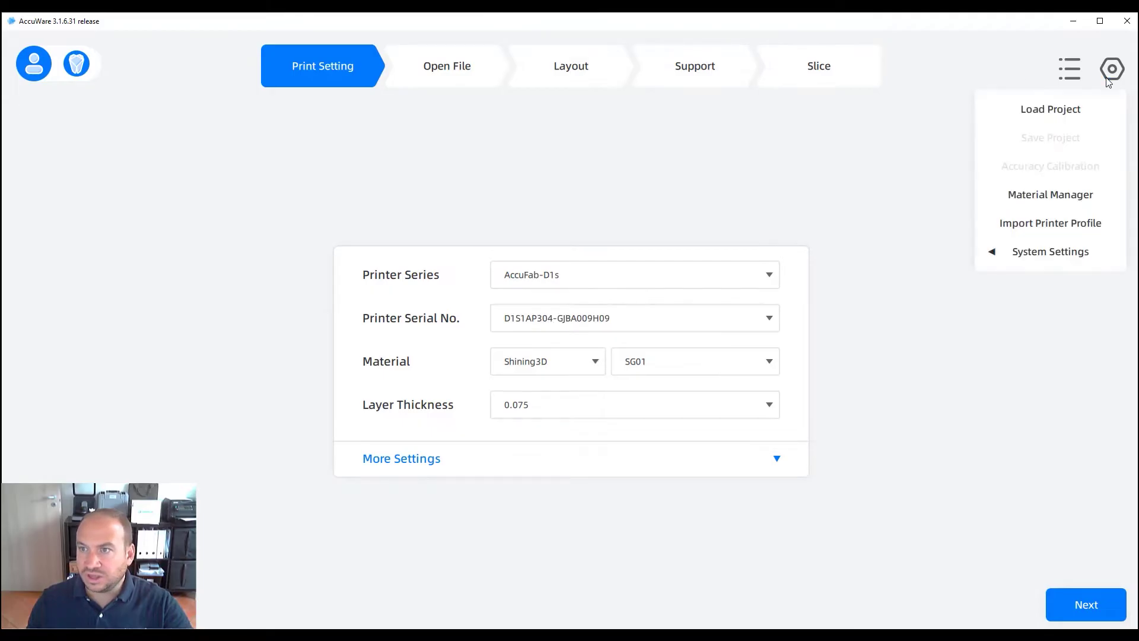
{"action": "left_click", "coordinate": [1042, 196]}
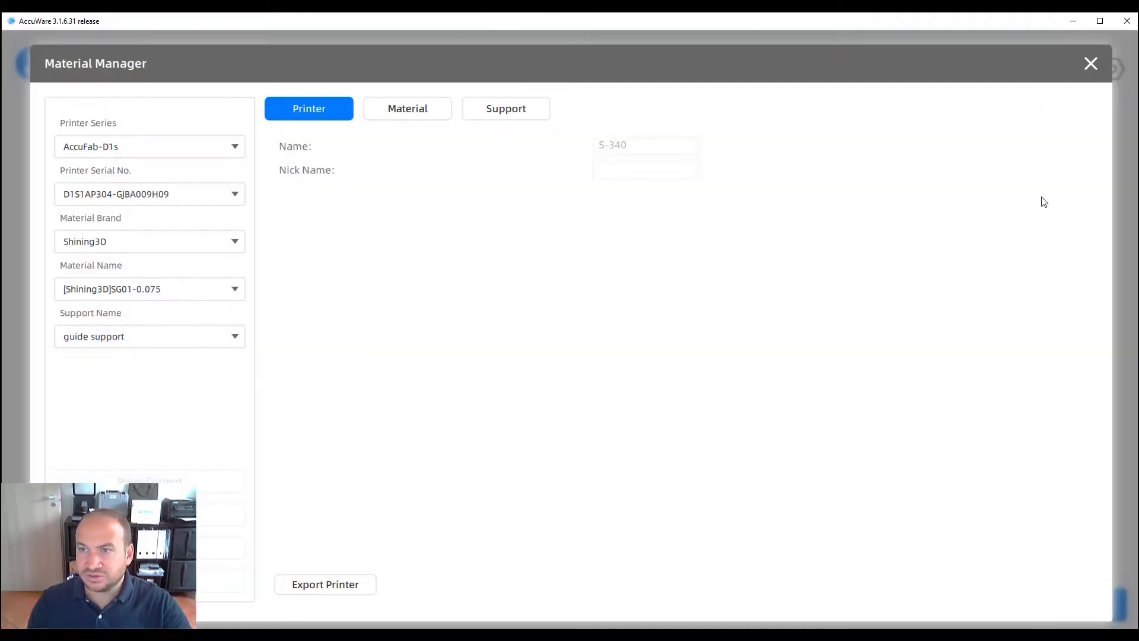
{"action": "left_click", "coordinate": [401, 108]}
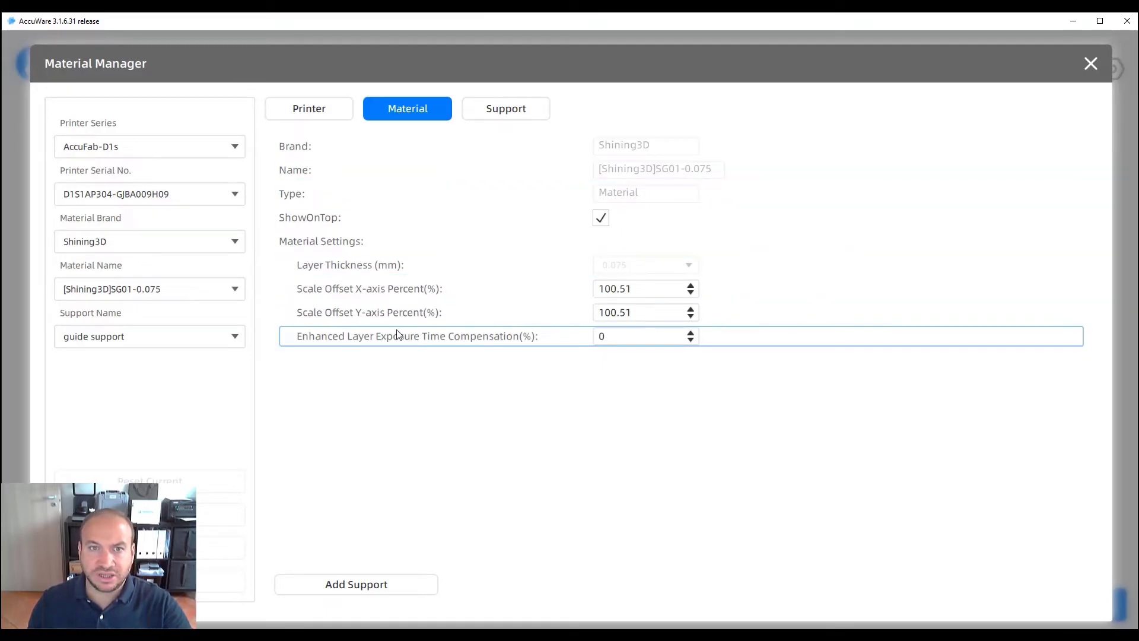
{"action": "left_click", "coordinate": [1091, 64]}
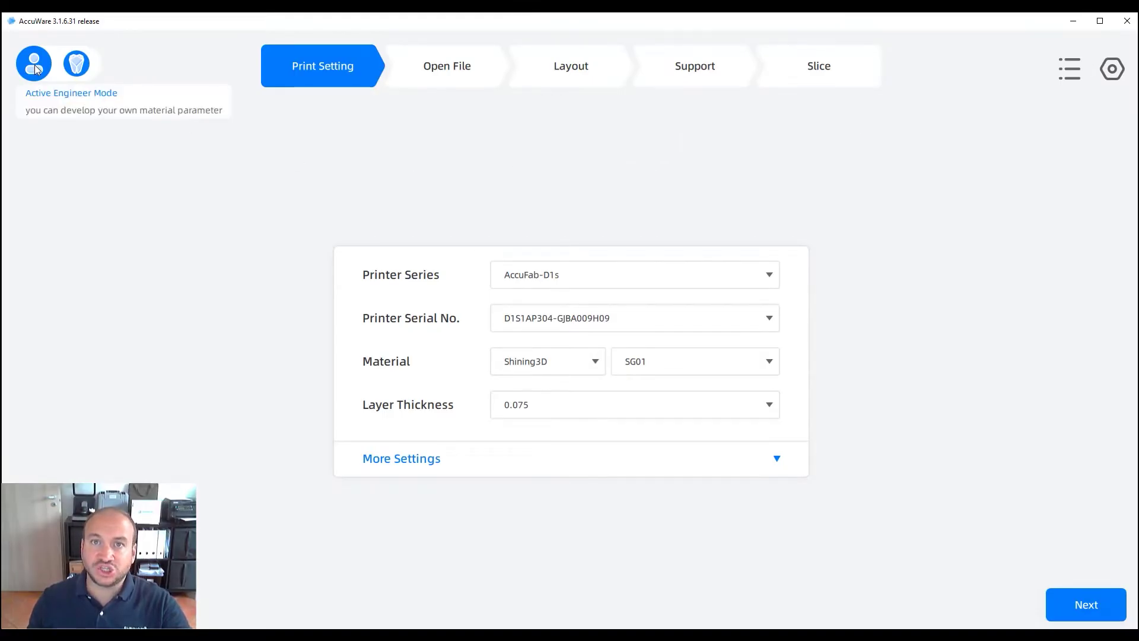
Activate Engineer Mode with 'test' entered as both the brand and material
{"action": "left_click", "coordinate": [34, 66]}
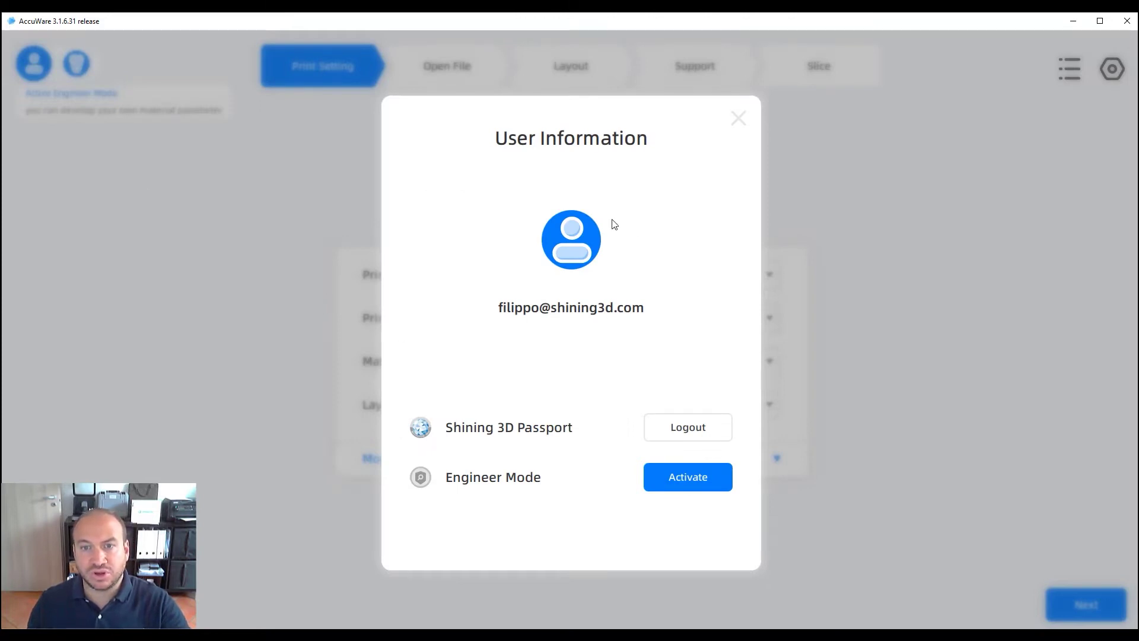
{"action": "left_click", "coordinate": [676, 479]}
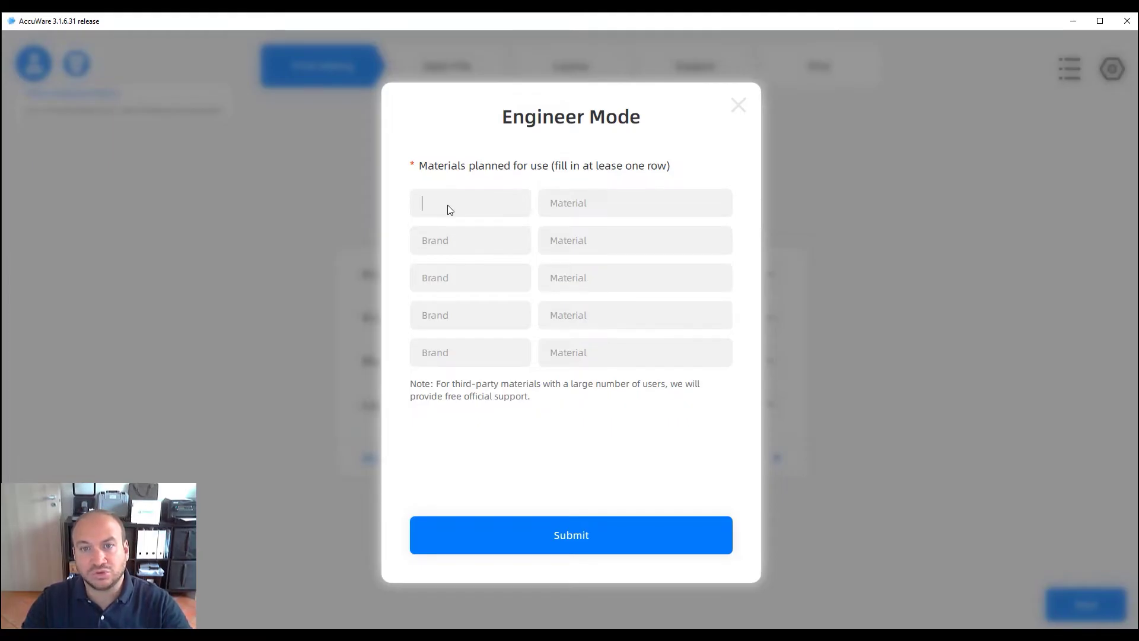
{"action": "type", "text": "test"}
{"action": "key", "text": "Tab"}
{"action": "type", "text": "test"}
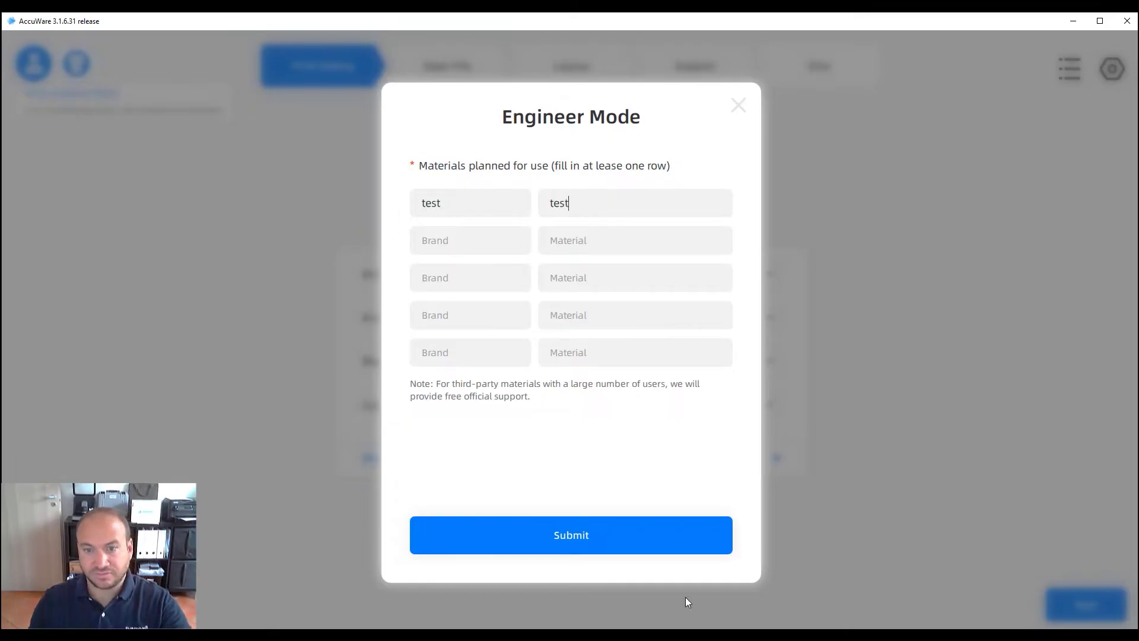
{"action": "left_click", "coordinate": [592, 532]}
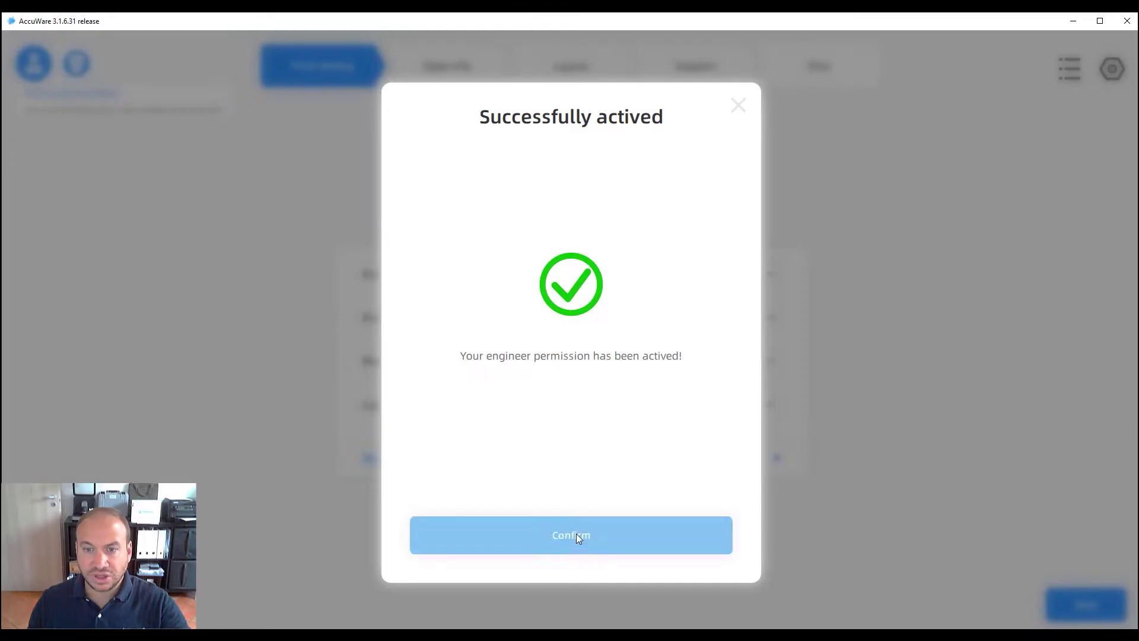
{"action": "left_click", "coordinate": [575, 536]}
Browse the Material tab settings in Material Manager, then view the Printer tab's projector settings
{"action": "left_click", "coordinate": [739, 124]}
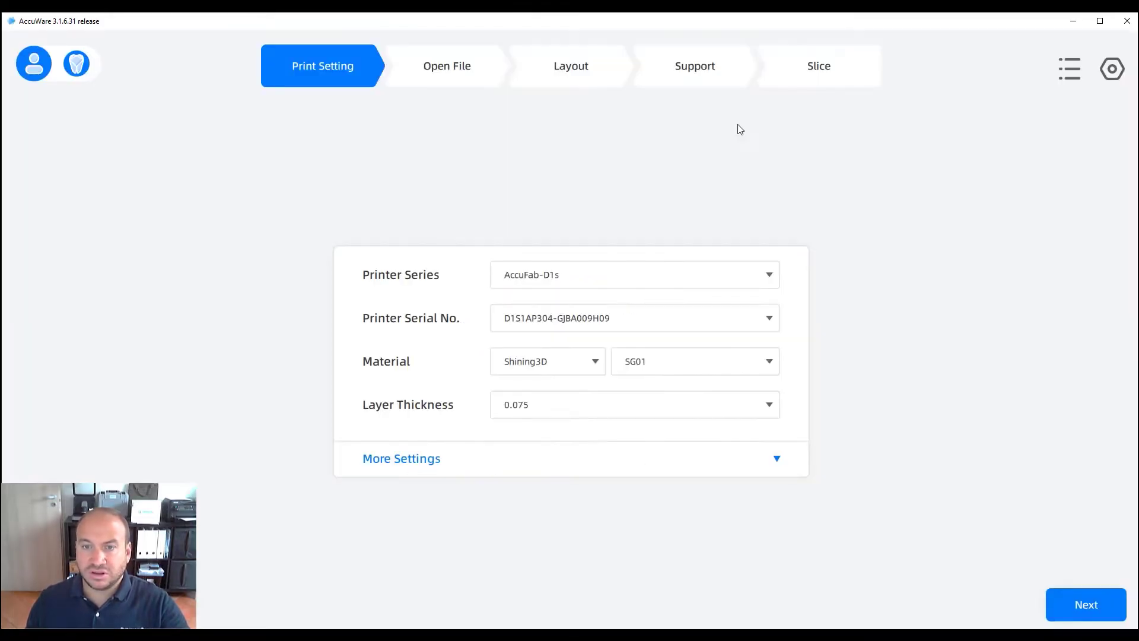
{"action": "left_click", "coordinate": [1118, 74]}
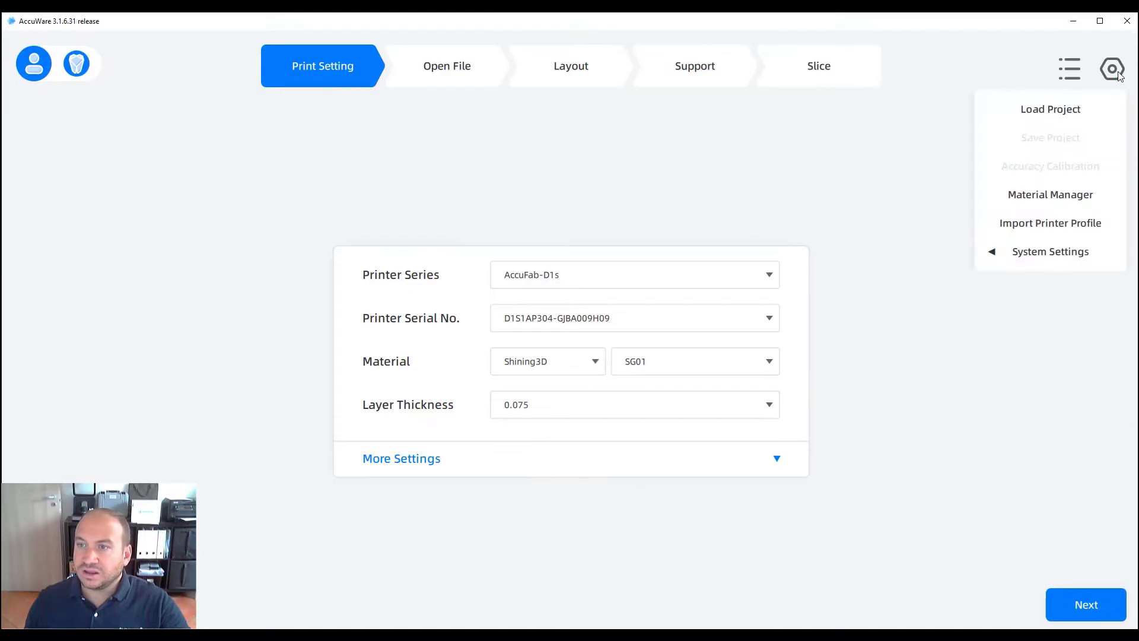
{"action": "left_click", "coordinate": [1024, 198]}
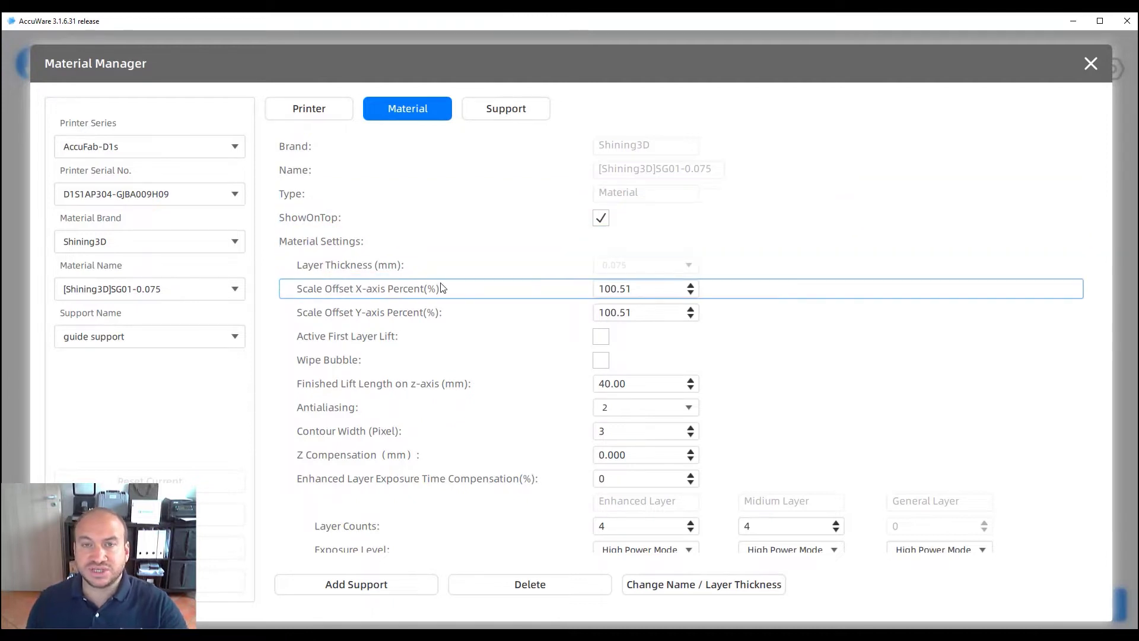
{"action": "scroll", "coordinate": [434, 364], "scroll_direction": "down", "scroll_amount": 1}
{"action": "scroll", "coordinate": [434, 364], "scroll_direction": "down", "scroll_amount": 3}
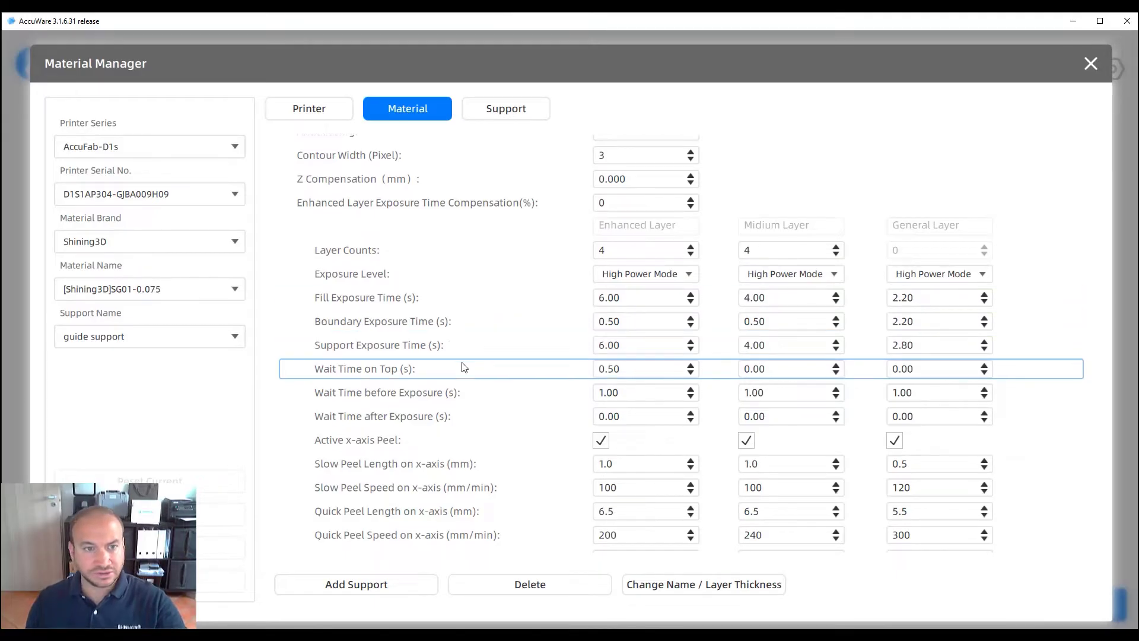
{"action": "scroll", "coordinate": [460, 366], "scroll_direction": "up", "scroll_amount": 4}
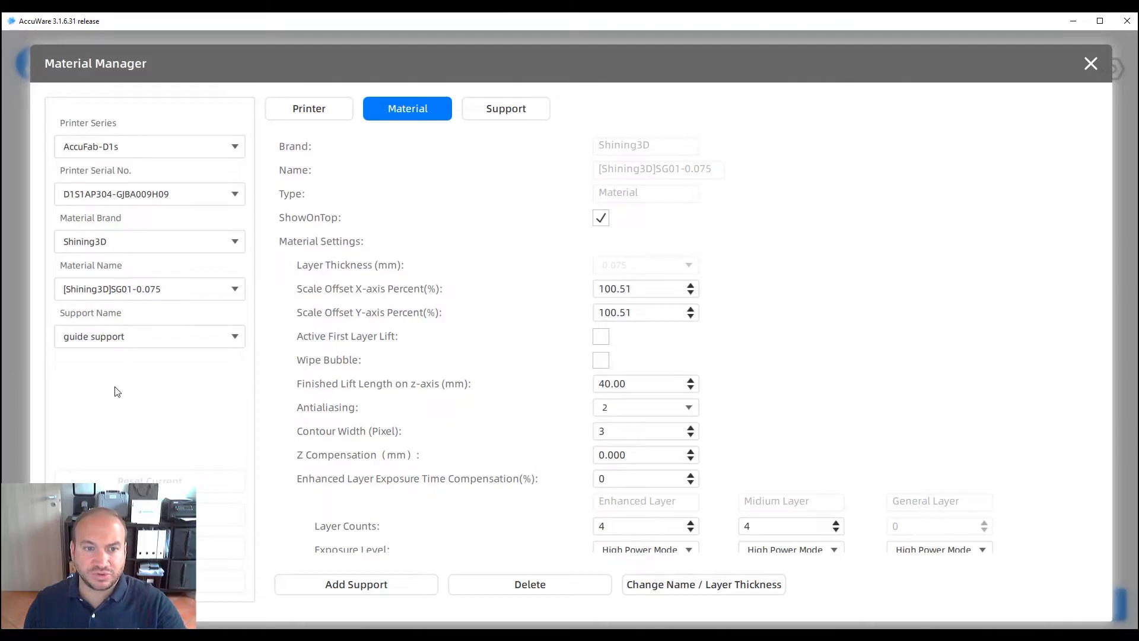
{"action": "left_click", "coordinate": [329, 109]}
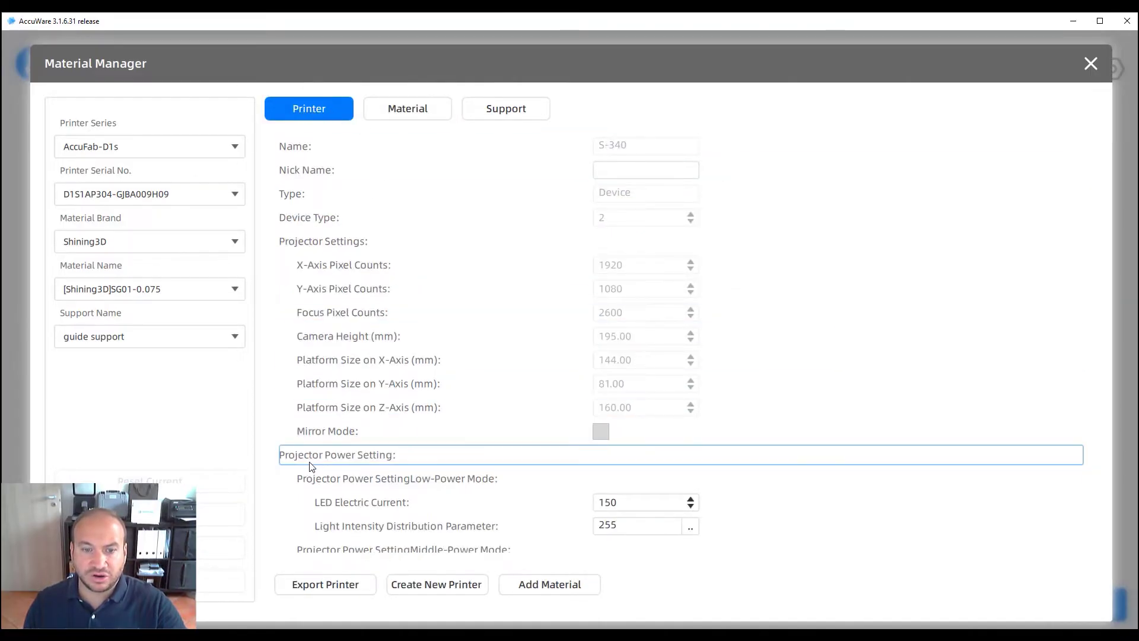
Create material 'dental model 99' under a custom brand name with 0.05 layer thickness
{"action": "left_click", "coordinate": [542, 589]}
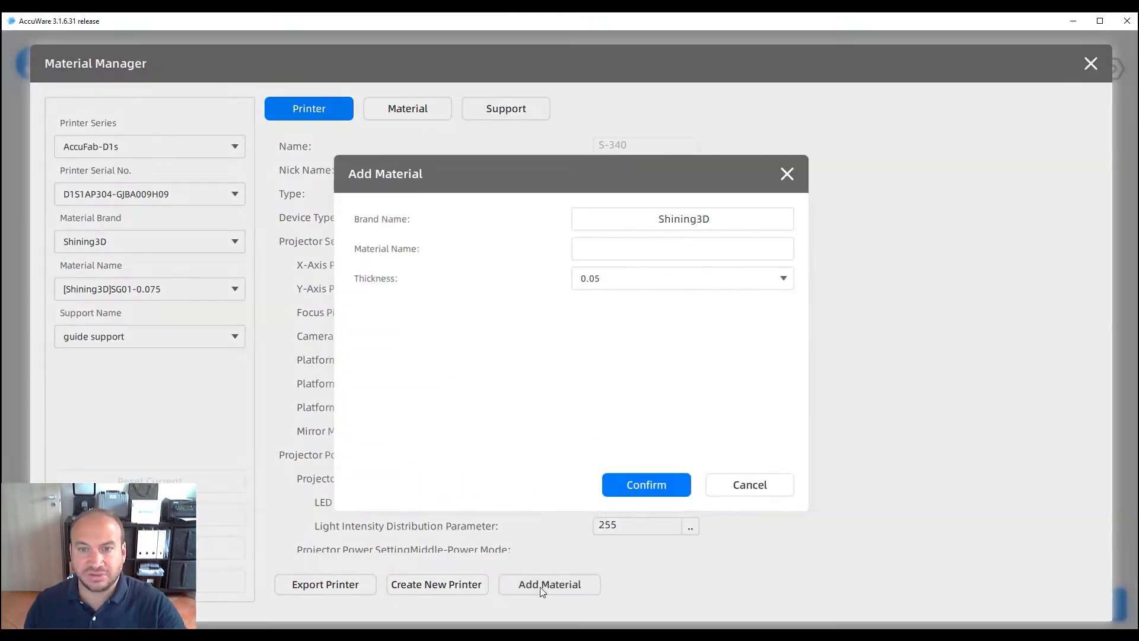
{"action": "left_click_drag", "start_coordinate": [712, 226], "coordinate": [628, 226]}
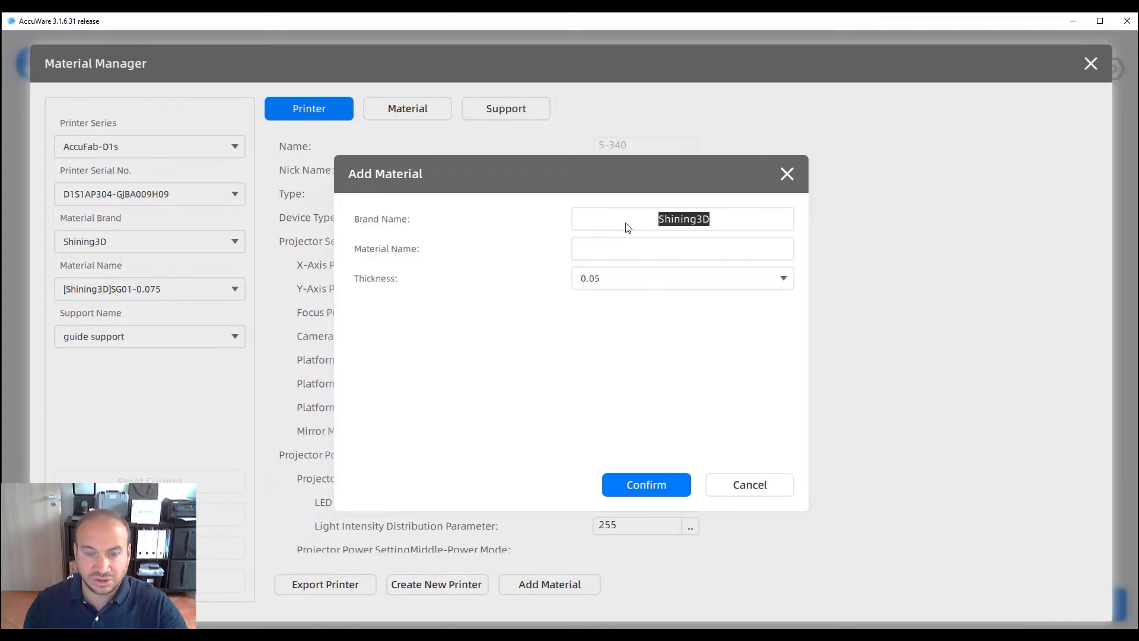
{"action": "type", "text": "Filippo"}
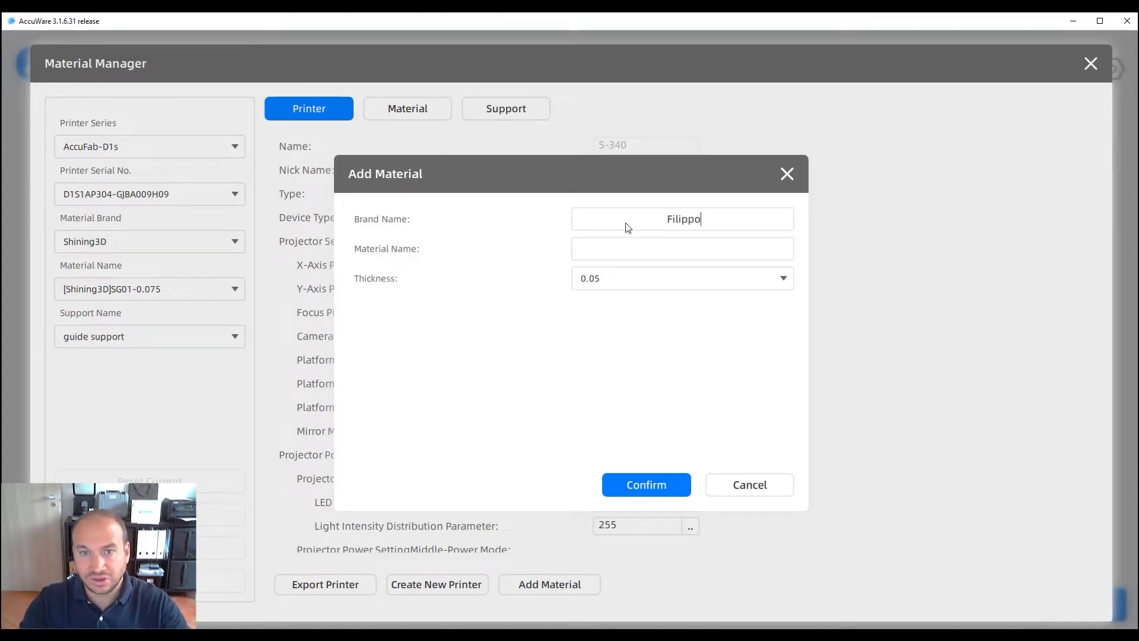
{"action": "key", "text": "Tab"}
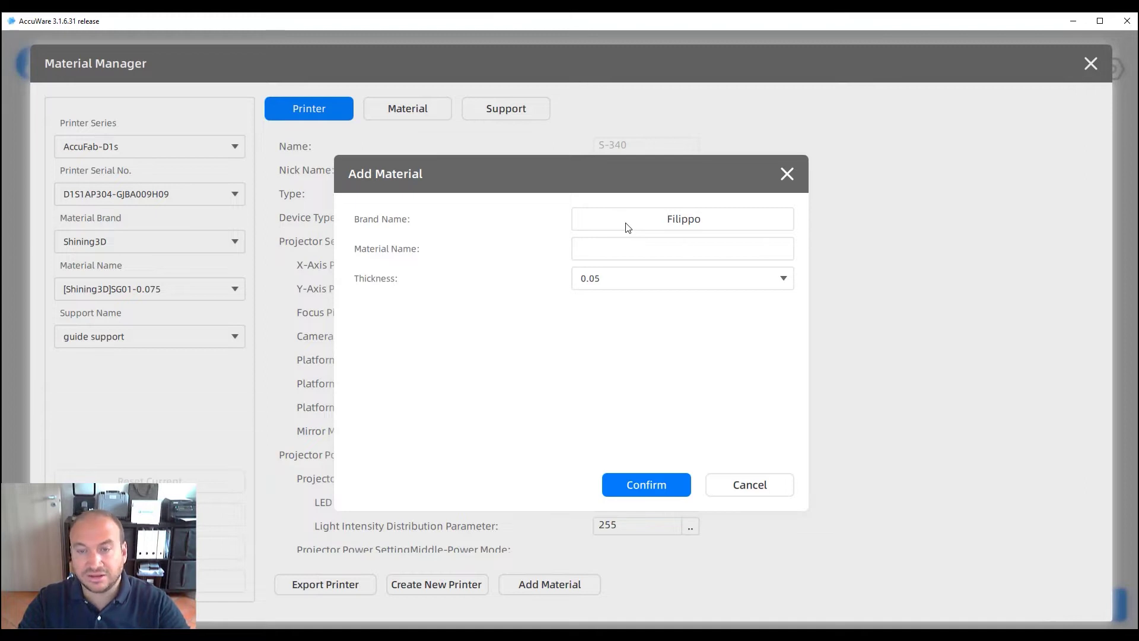
{"action": "type", "text": "dental m"}
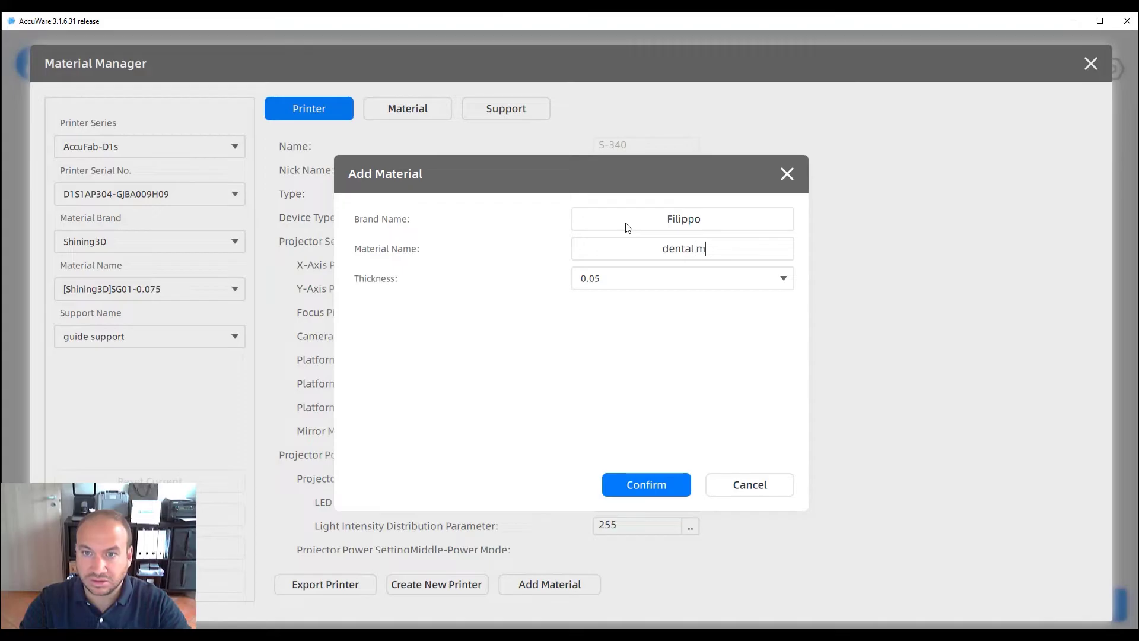
{"action": "type", "text": "odel 99"}
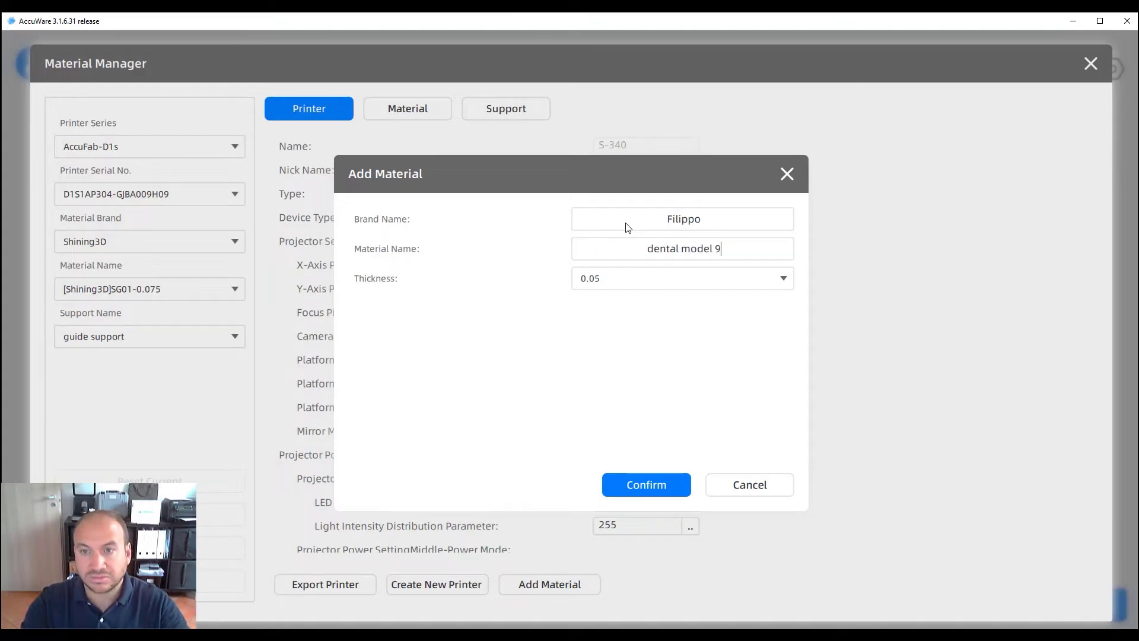
{"action": "left_click", "coordinate": [632, 274]}
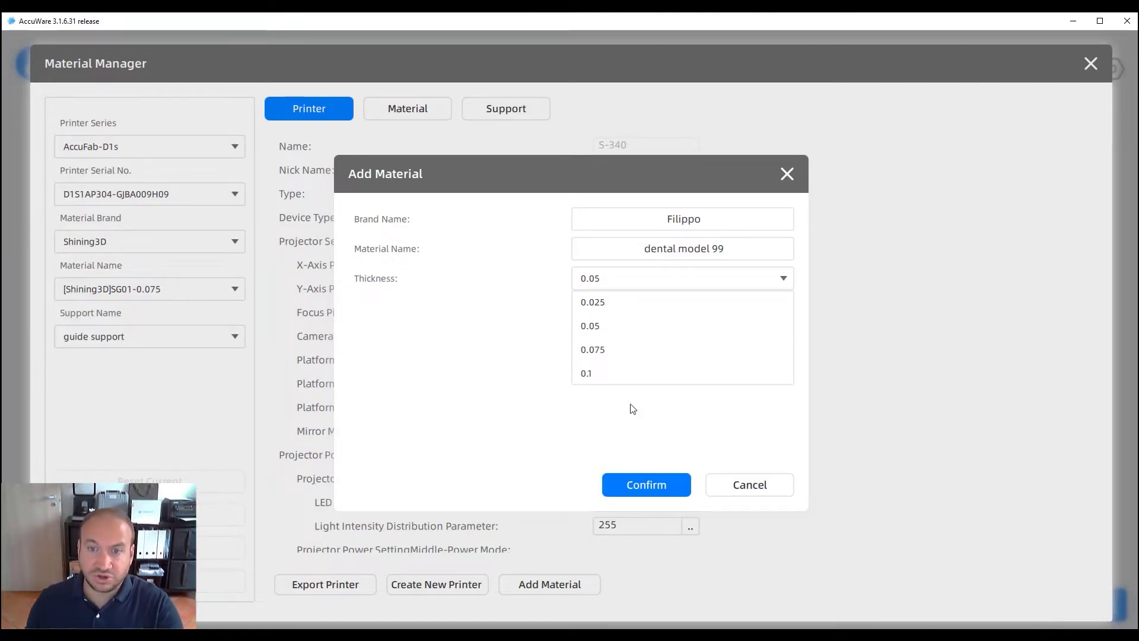
{"action": "left_click", "coordinate": [607, 333]}
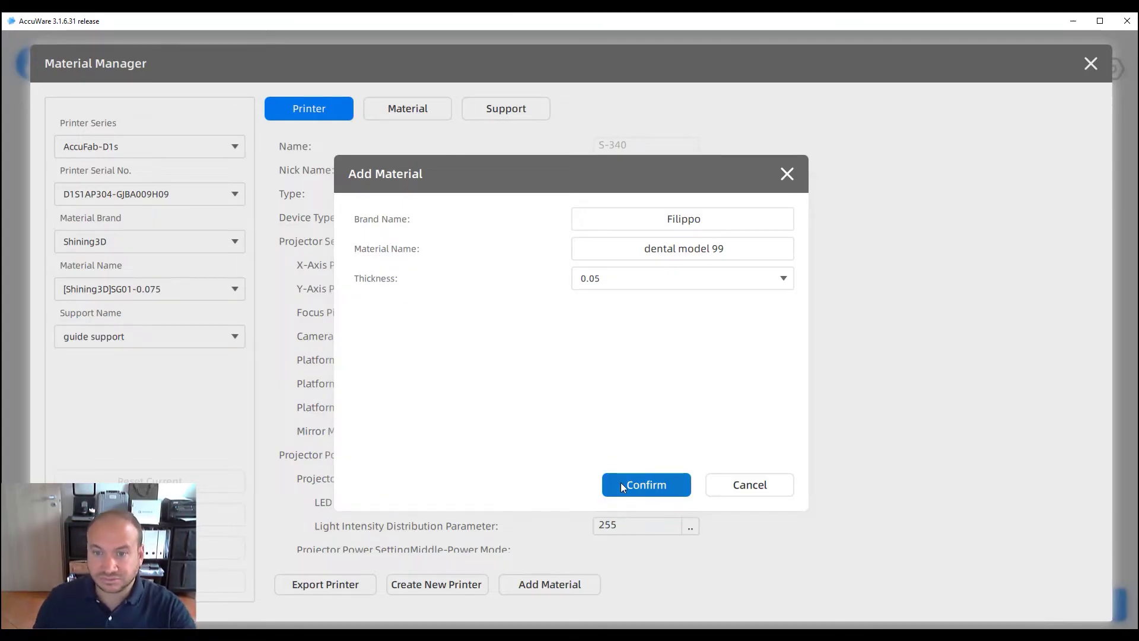
{"action": "left_click", "coordinate": [620, 482]}
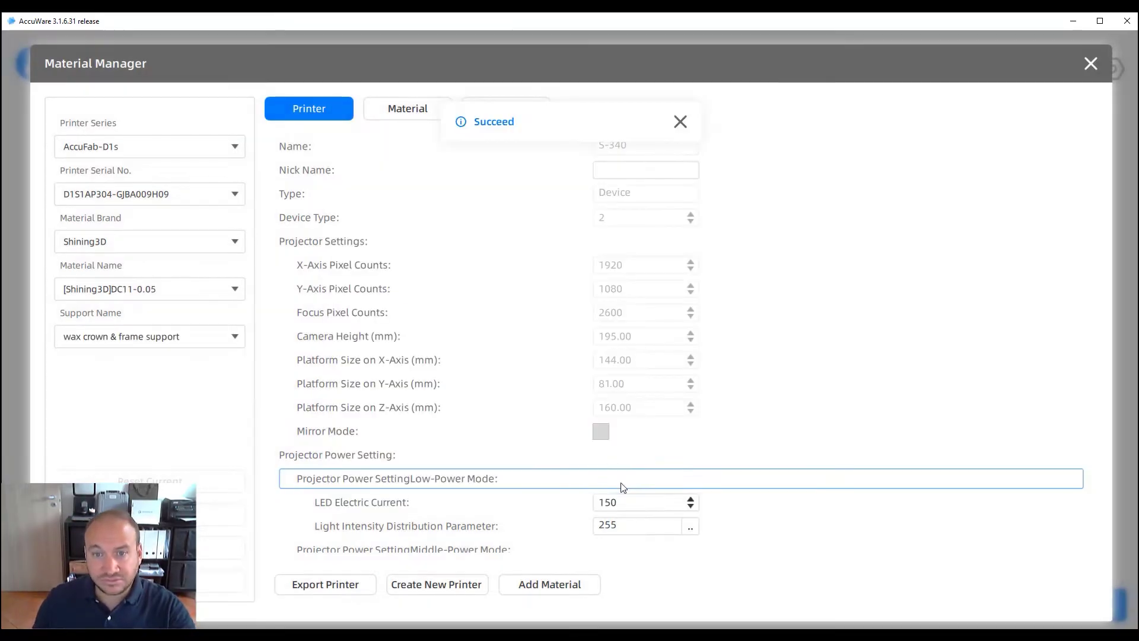
Select the custom brand and 'dental model 99-0.05' in the Material tab
{"action": "left_click", "coordinate": [679, 123]}
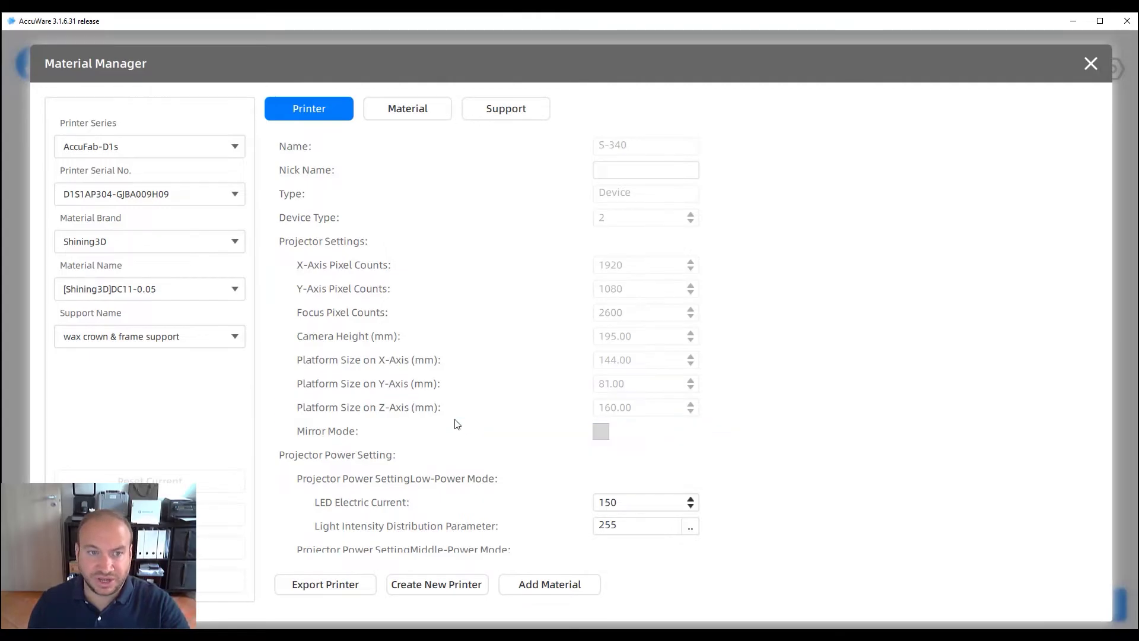
{"action": "left_click", "coordinate": [411, 114]}
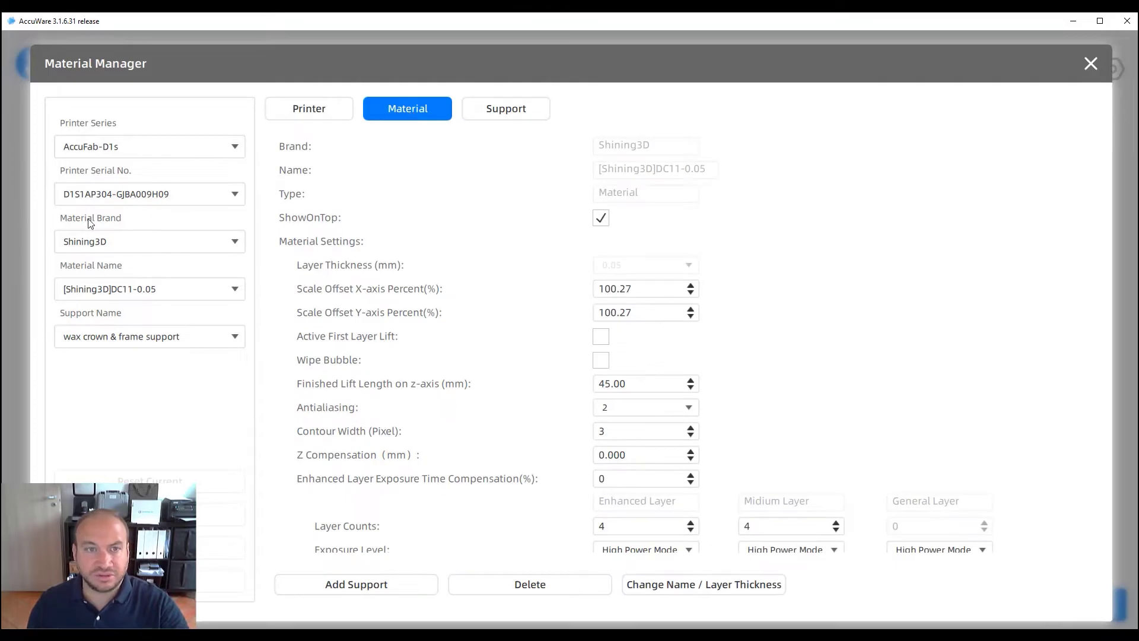
{"action": "left_click", "coordinate": [117, 249]}
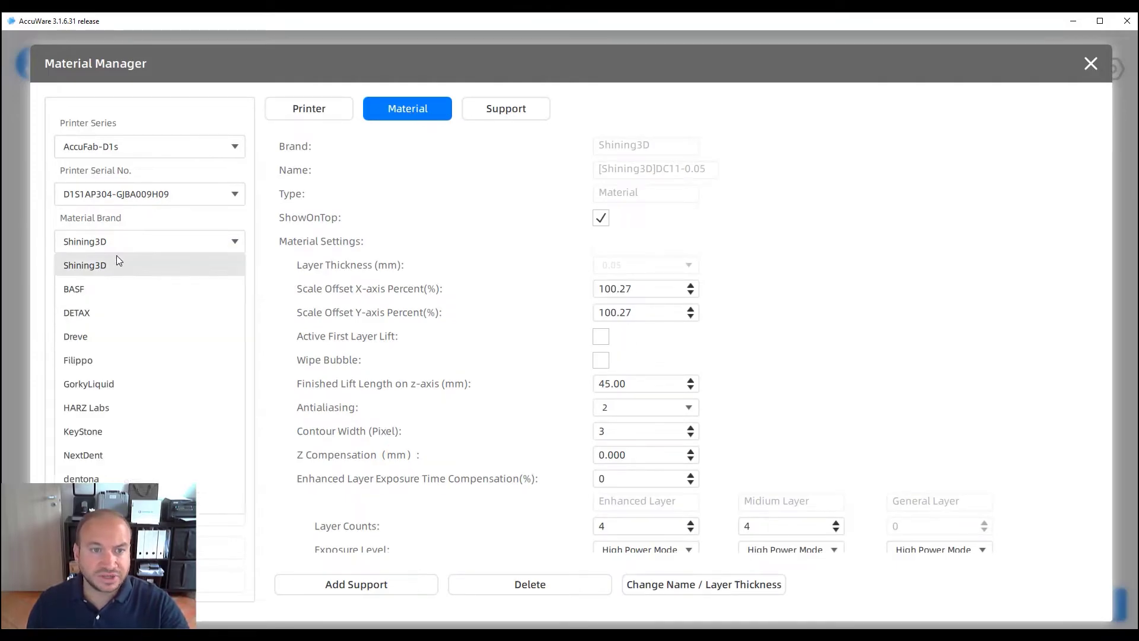
{"action": "left_click", "coordinate": [88, 360]}
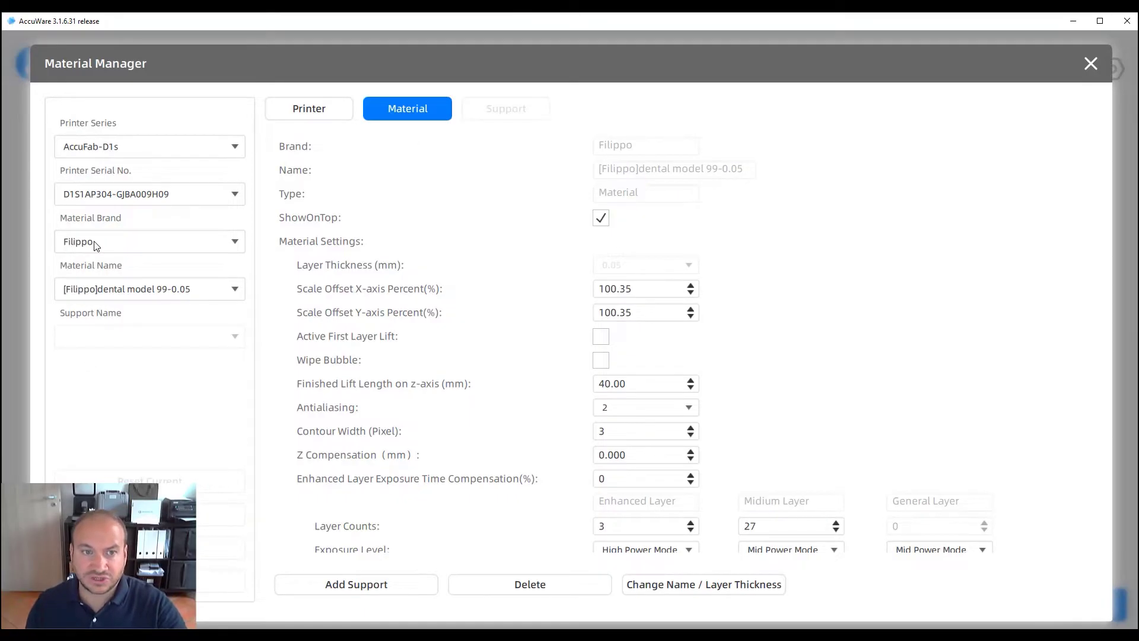
{"action": "left_click", "coordinate": [156, 299]}
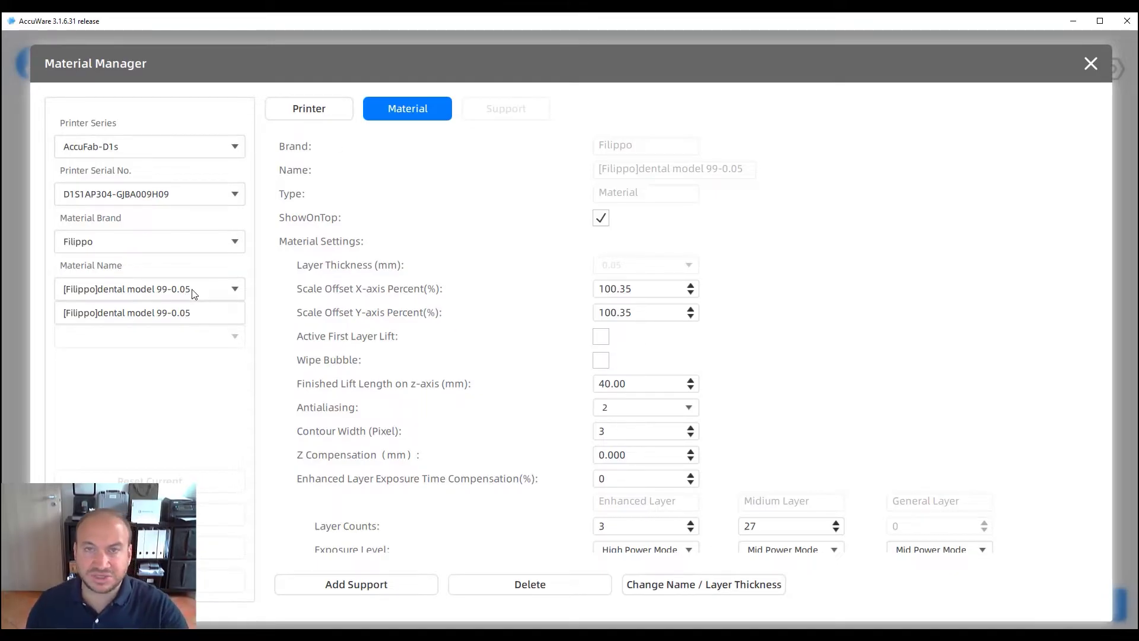
{"action": "left_click", "coordinate": [511, 244]}
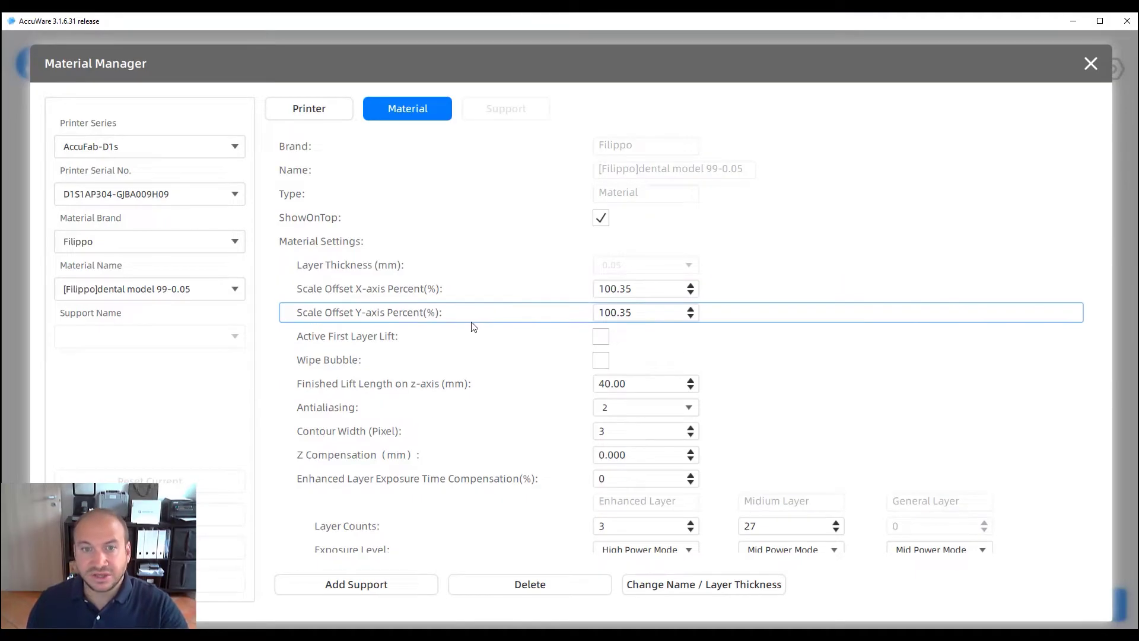
Scroll to the Layer Counts and exposure rows and place the layers diagram beside them
{"action": "scroll", "coordinate": [518, 360], "scroll_direction": "down", "scroll_amount": 2}
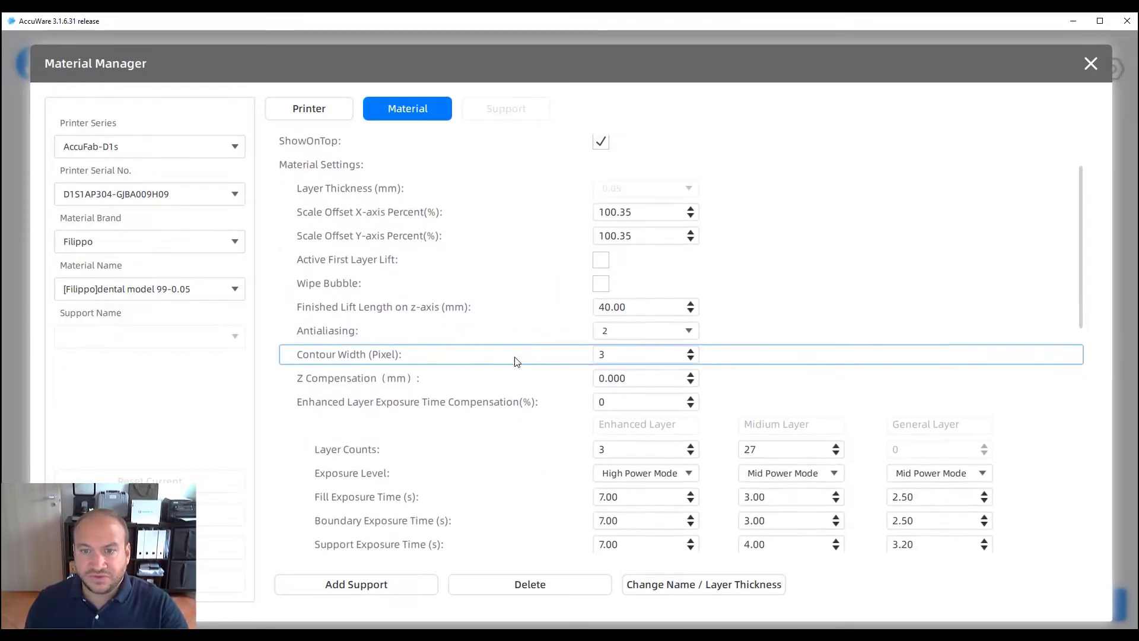
{"action": "scroll", "coordinate": [497, 356], "scroll_direction": "down", "scroll_amount": 2}
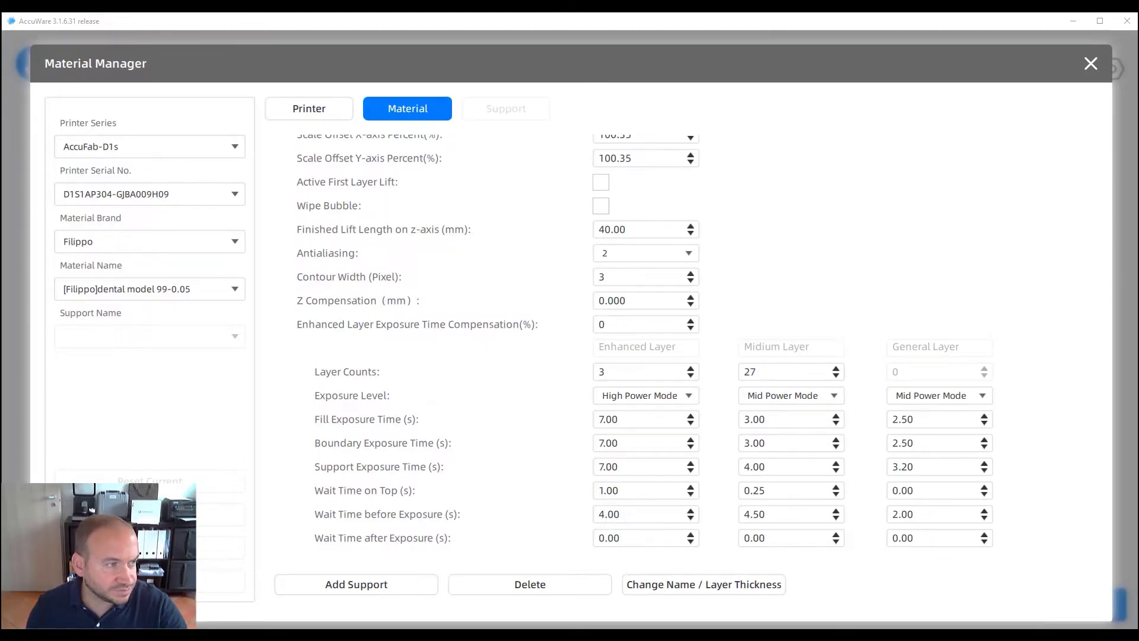
{"action": "left_click_drag", "start_coordinate": [0, 177], "coordinate": [213, 109]}
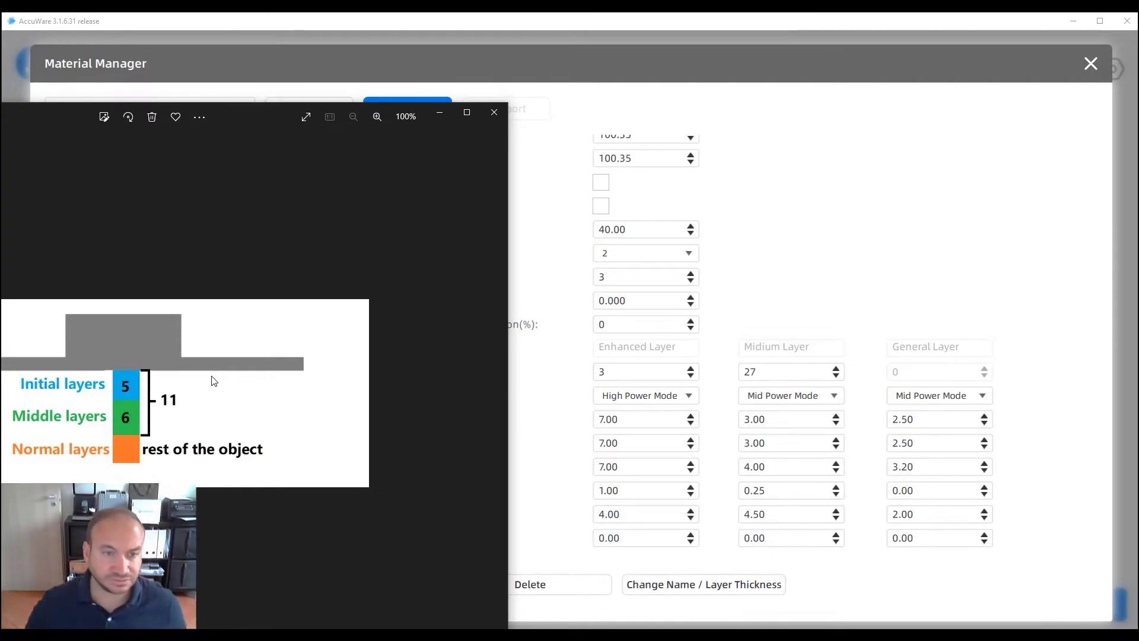
Arrange the layers diagram window and begin replacing the Enhanced Layer count of 3
{"action": "left_click_drag", "start_coordinate": [283, 116], "coordinate": [96, 69]}
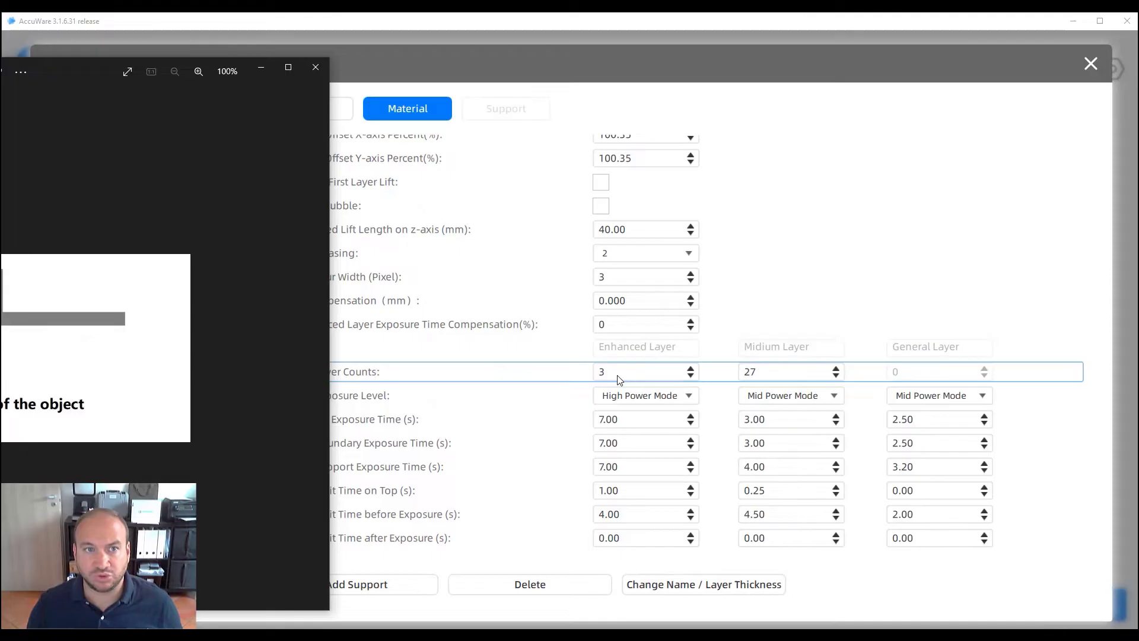
{"action": "left_click_drag", "start_coordinate": [98, 69], "coordinate": [230, 67]}
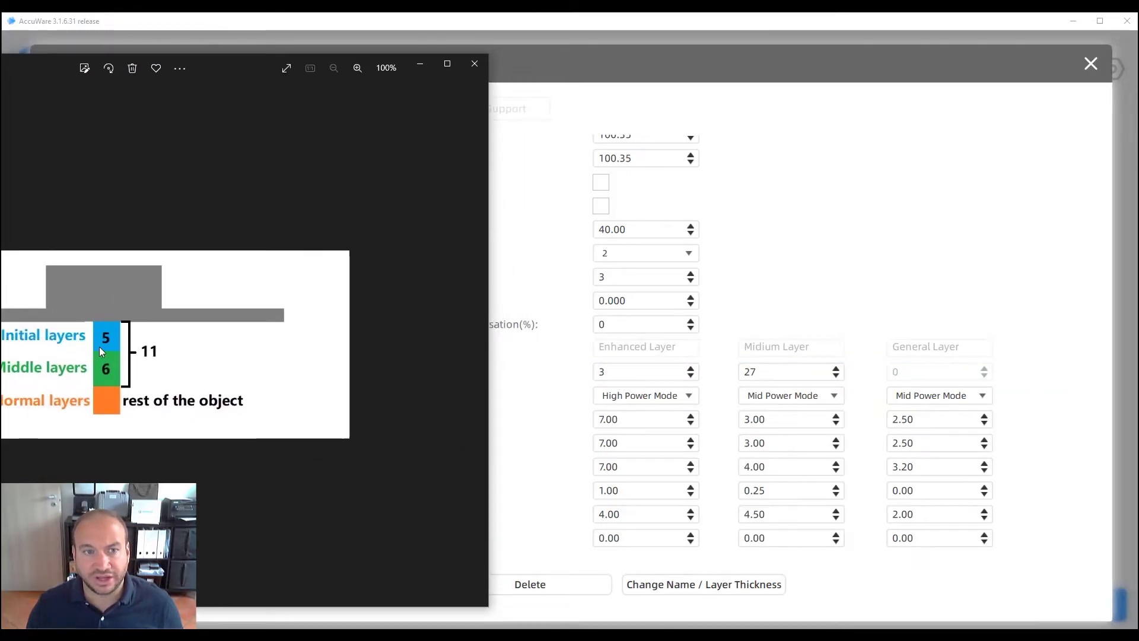
{"action": "left_click_drag", "start_coordinate": [205, 64], "coordinate": [265, 67]}
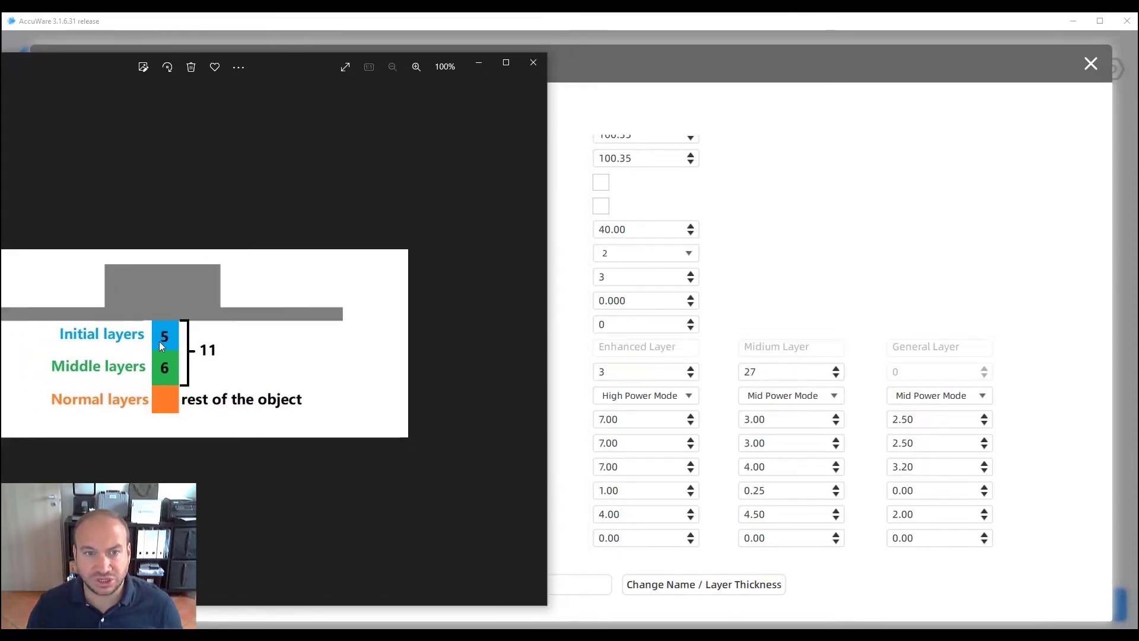
{"action": "left_click_drag", "start_coordinate": [629, 373], "coordinate": [595, 372]}
{"action": "type", "text": "54"}
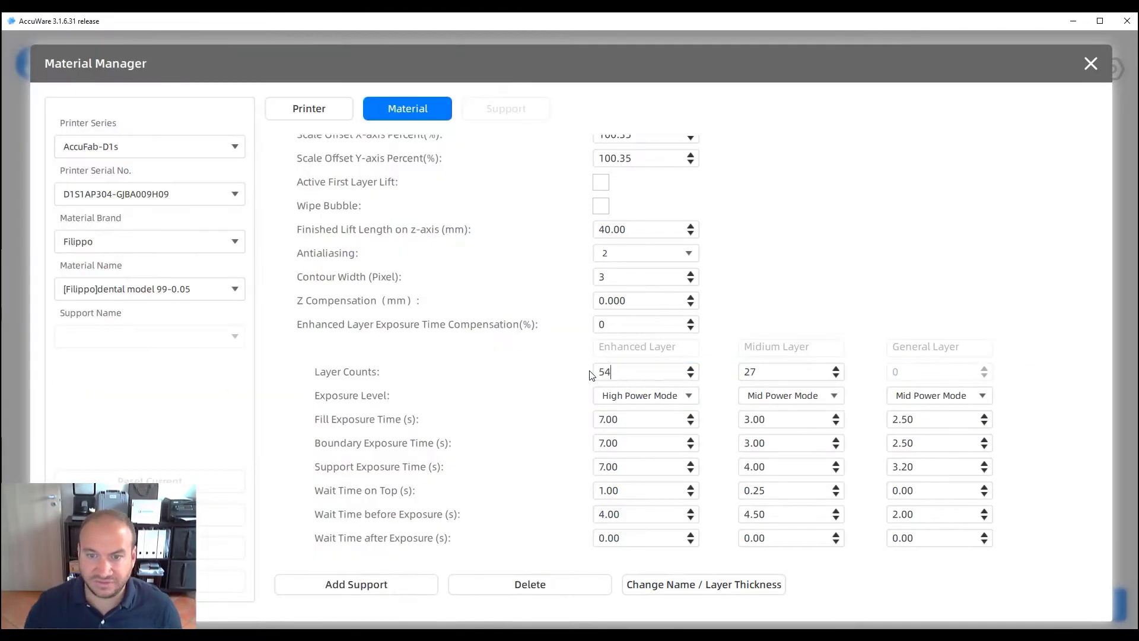
{"action": "key", "text": "BackSpace"}
{"action": "key", "text": "BackSpace"}
Enter 5 as the Enhanced Layer count
{"action": "type", "text": "5"}
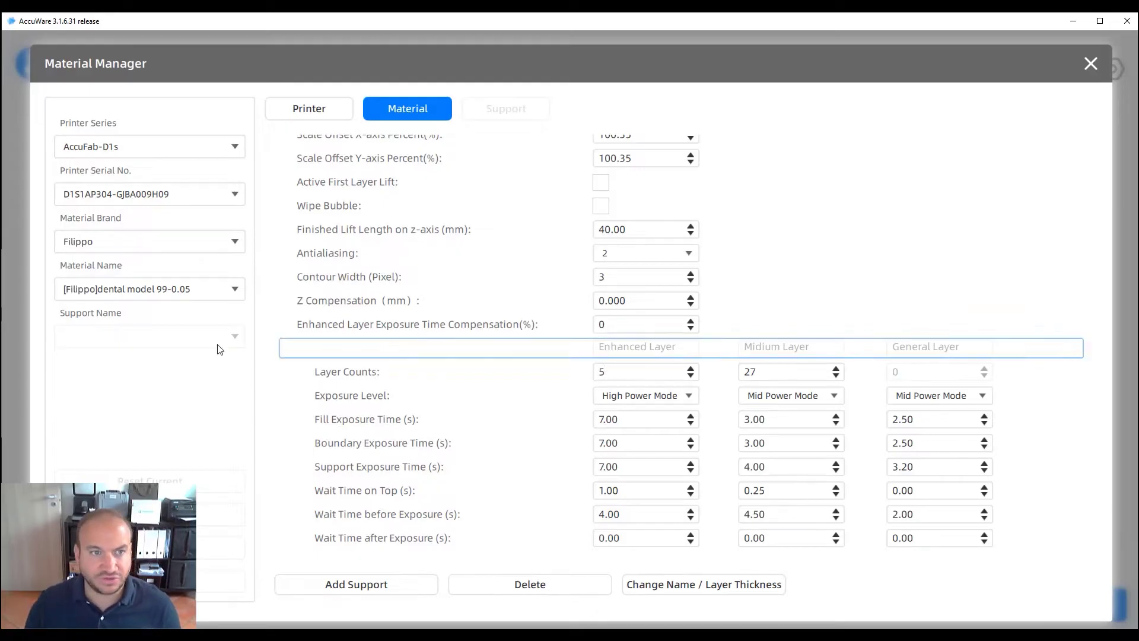
{"action": "key", "text": "alt+Tab"}
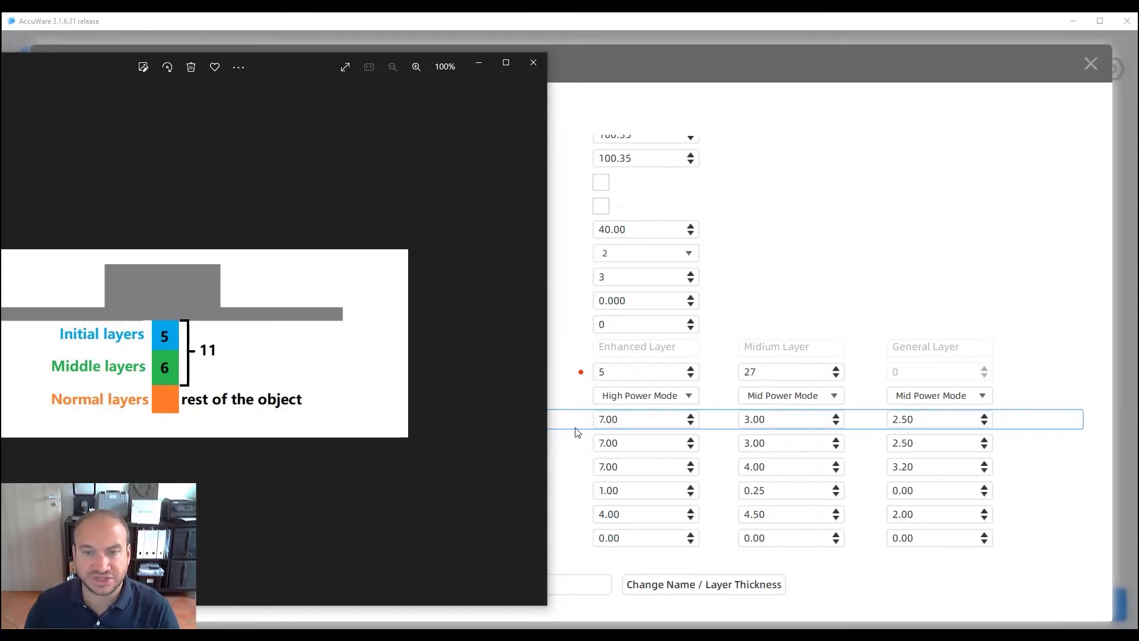
{"action": "left_click", "coordinate": [608, 425]}
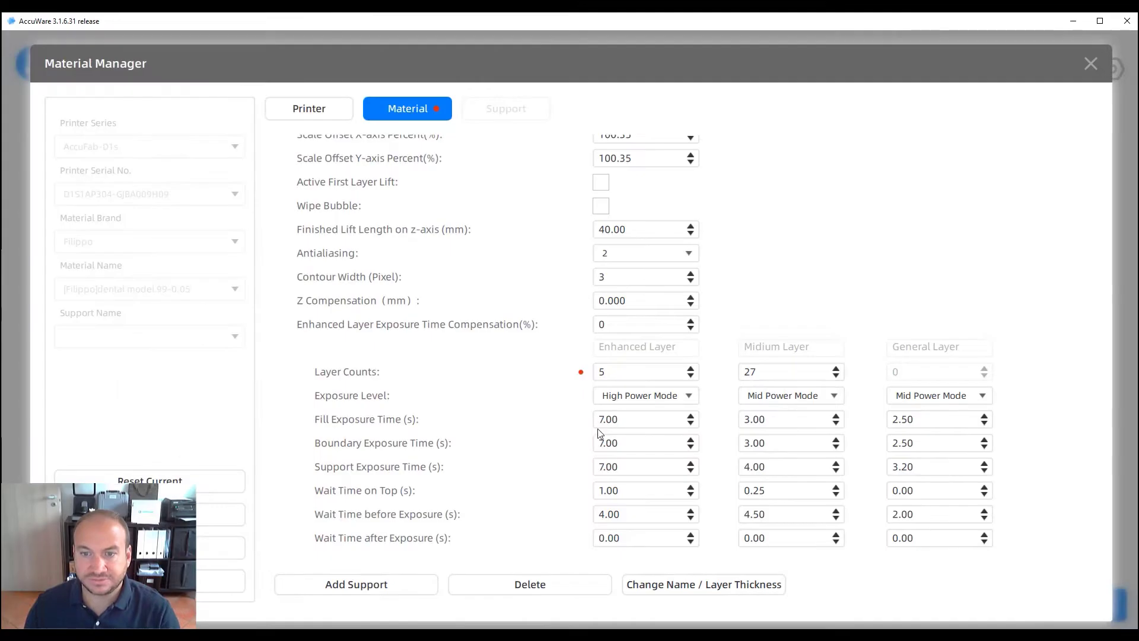
Change the Enhanced Layer fill, boundary and support exposure times from 7 to 10.00
{"action": "key", "text": "BackSpace"}
{"action": "type", "text": "10"}
{"action": "left_click", "coordinate": [605, 442]}
{"action": "key", "text": "BackSpace"}
{"action": "type", "text": "10"}
{"action": "left_click", "coordinate": [603, 468]}
{"action": "key", "text": "BackSpace"}
{"action": "type", "text": "10"}
{"action": "key", "text": "alt+Tab"}
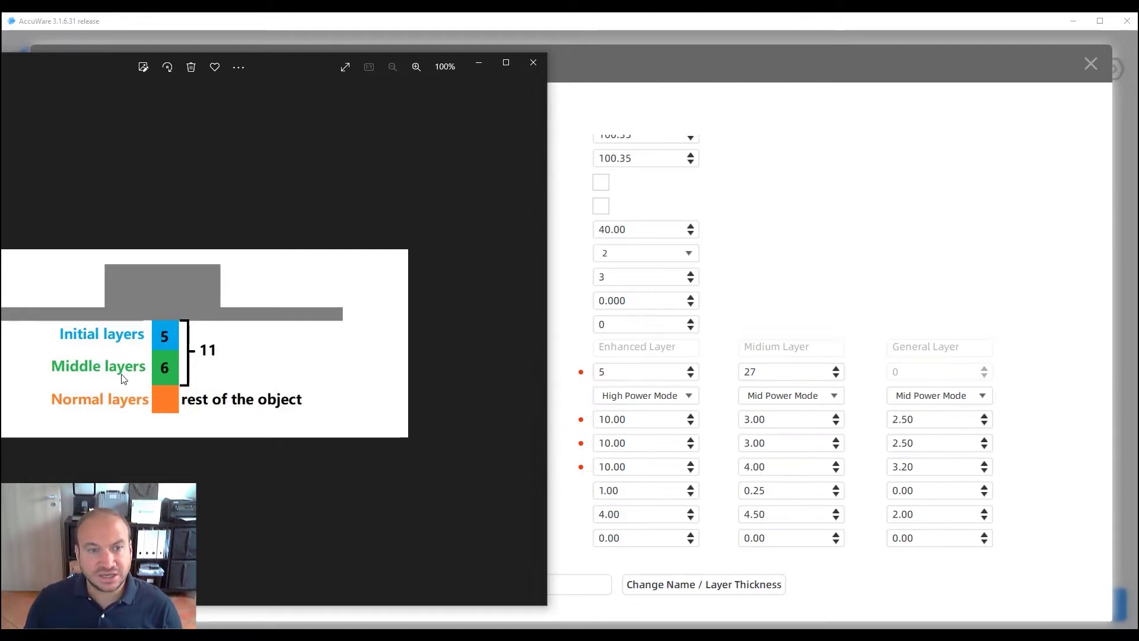
Change the Midium Layer count from 27 to 6, then switch back to the layers diagram
{"action": "left_click_drag", "start_coordinate": [770, 379], "coordinate": [728, 373]}
{"action": "type", "text": "6"}
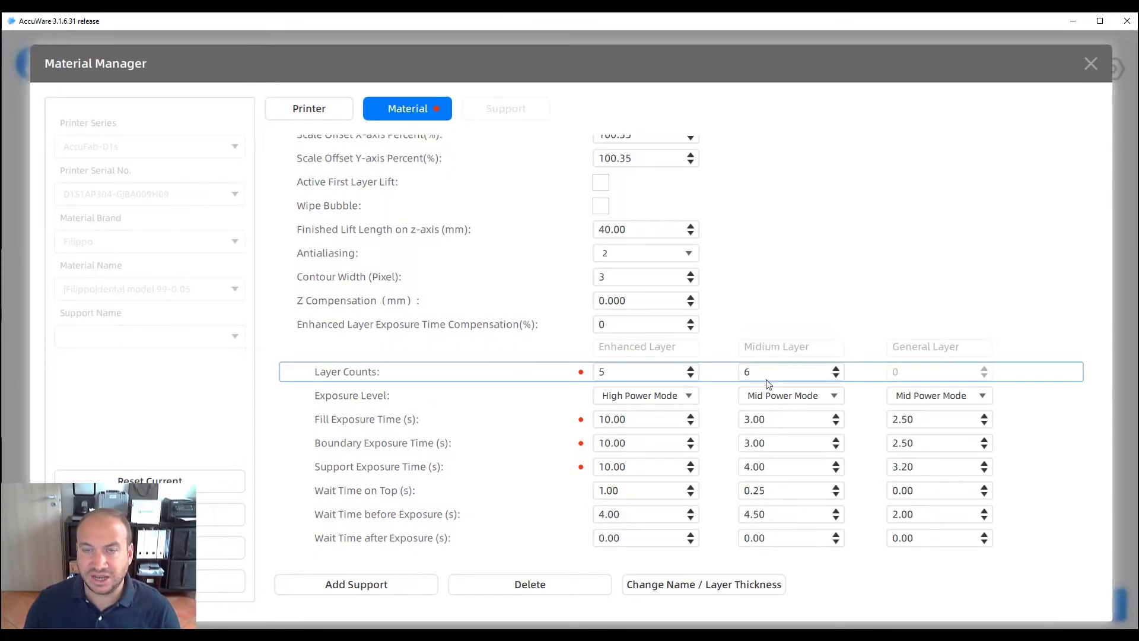
{"action": "key", "text": "alt+Tab"}
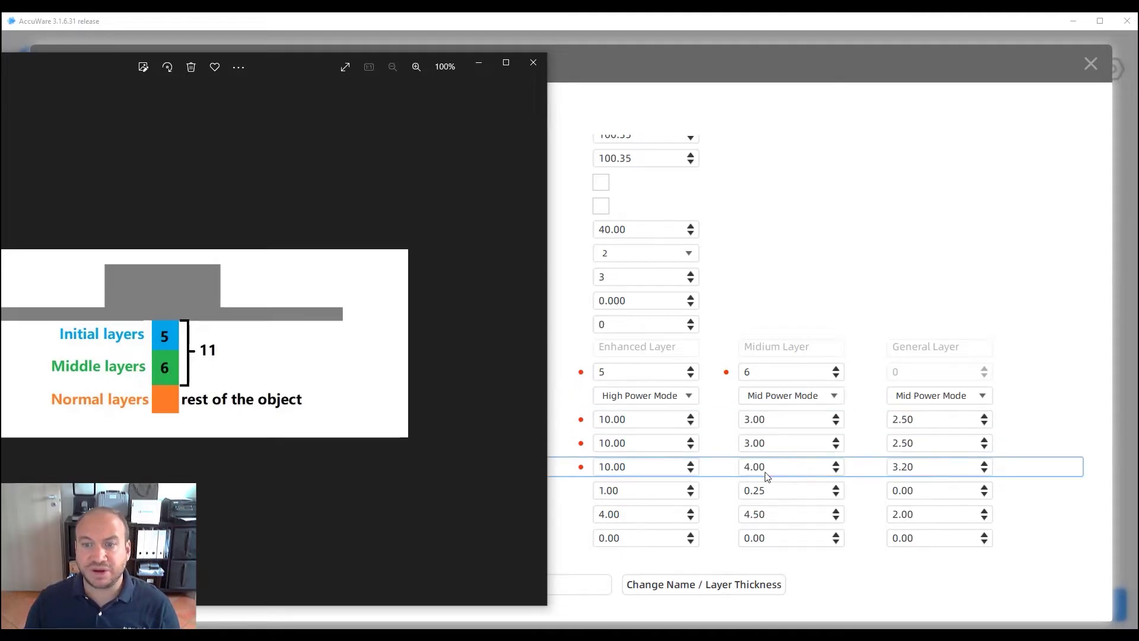
Set both Midium fill and boundary exposure times to 4.00 seconds
{"action": "mouse_move", "coordinate": [750, 423]}
{"action": "left_mouse_down"}
{"action": "mouse_move", "coordinate": [740, 420]}
{"action": "mouse_move", "coordinate": [742, 443]}
{"action": "left_mouse_up"}
{"action": "type", "text": "4"}
{"action": "left_click", "coordinate": [747, 445]}
{"action": "type", "text": "4"}
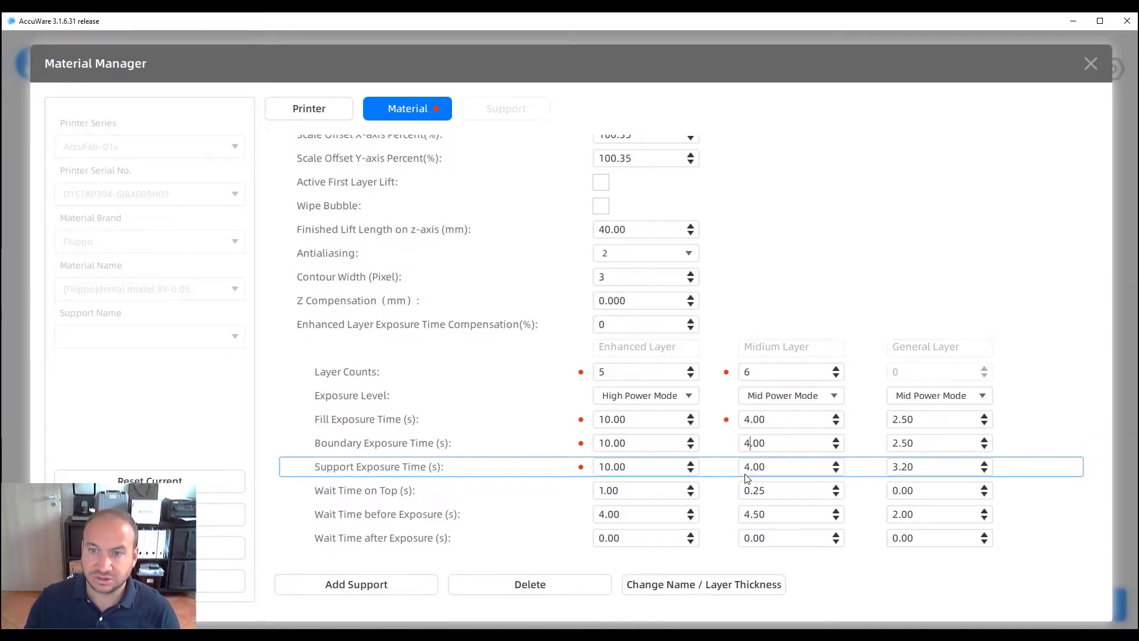
{"action": "left_click", "coordinate": [1, 237]}
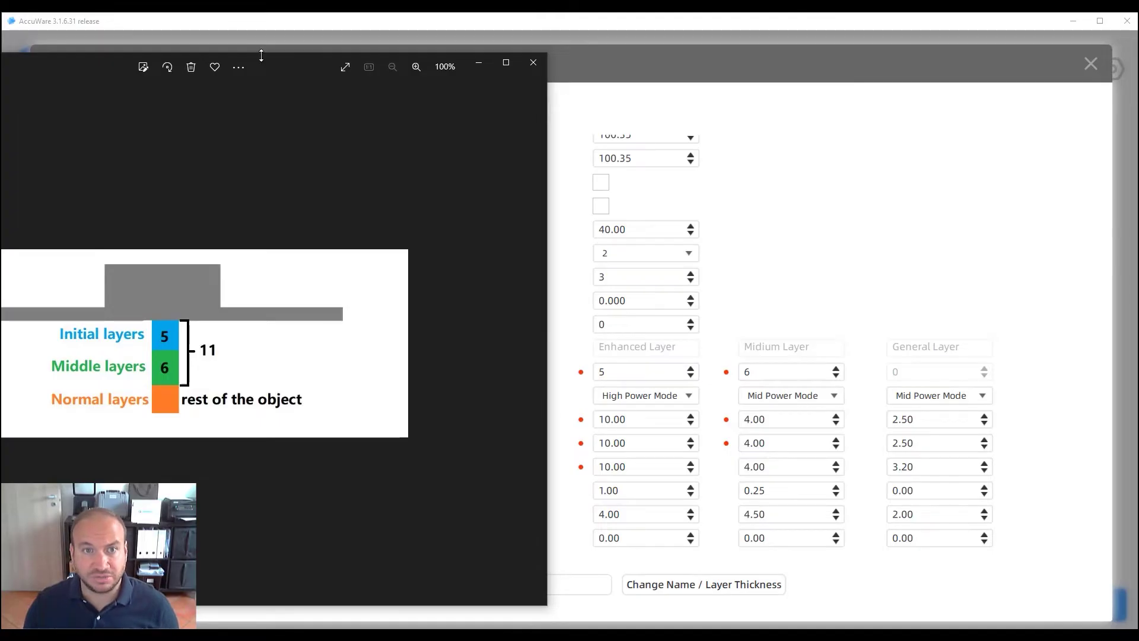
Shift the diagram window slightly right and bring the material settings to the front
{"action": "left_click_drag", "start_coordinate": [259, 59], "coordinate": [312, 62]}
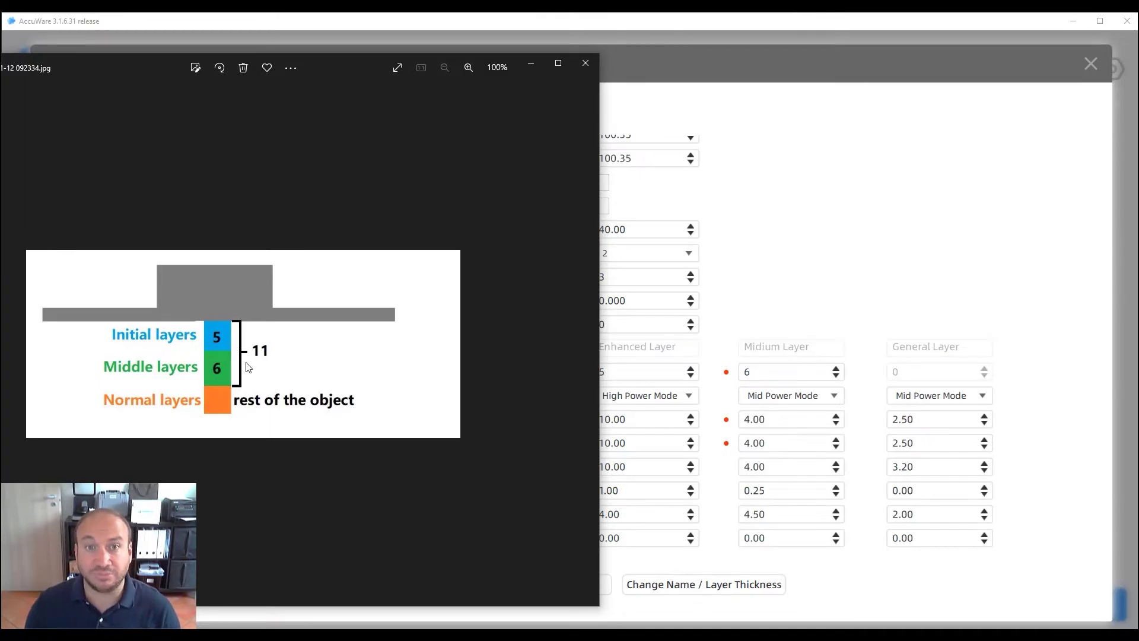
{"action": "left_click", "coordinate": [716, 397]}
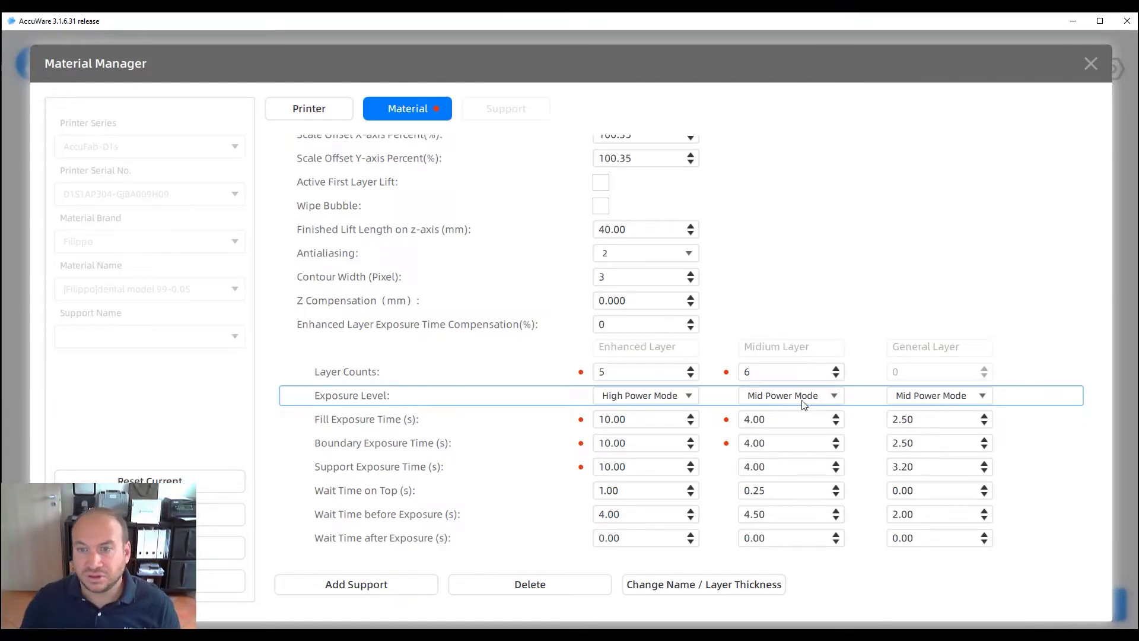
Scroll through the dental model 99-0.05 material's layer counts and exposure times
{"action": "scroll", "coordinate": [415, 385], "scroll_direction": "down", "scroll_amount": 5}
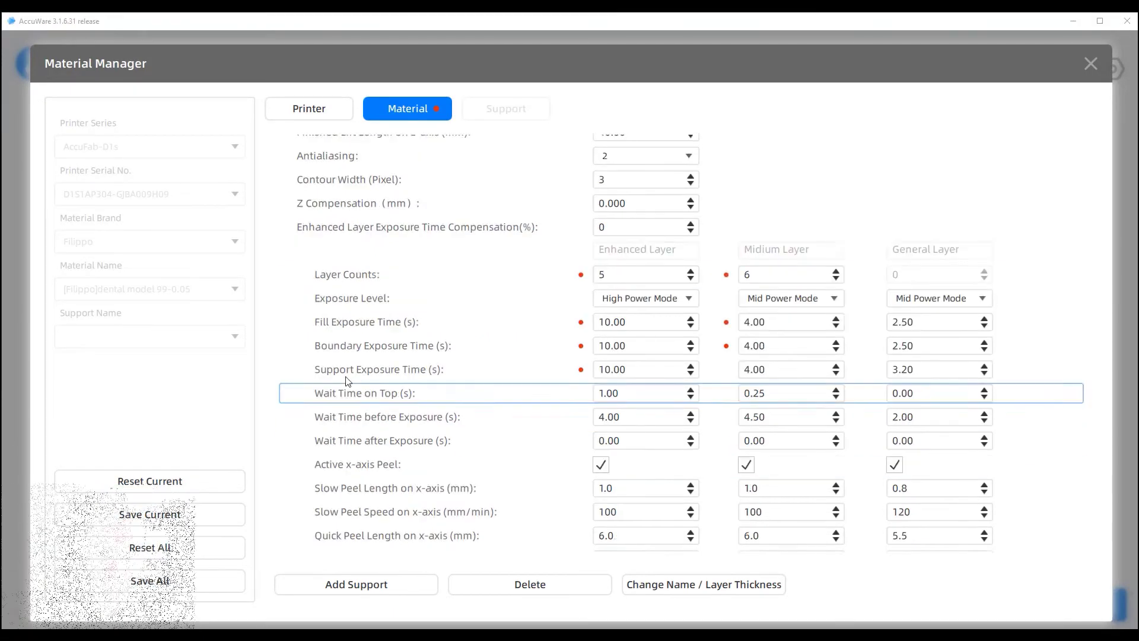
{"action": "scroll", "coordinate": [397, 394], "scroll_direction": "up", "scroll_amount": 5}
{"action": "scroll", "coordinate": [338, 407], "scroll_direction": "down", "scroll_amount": 1}
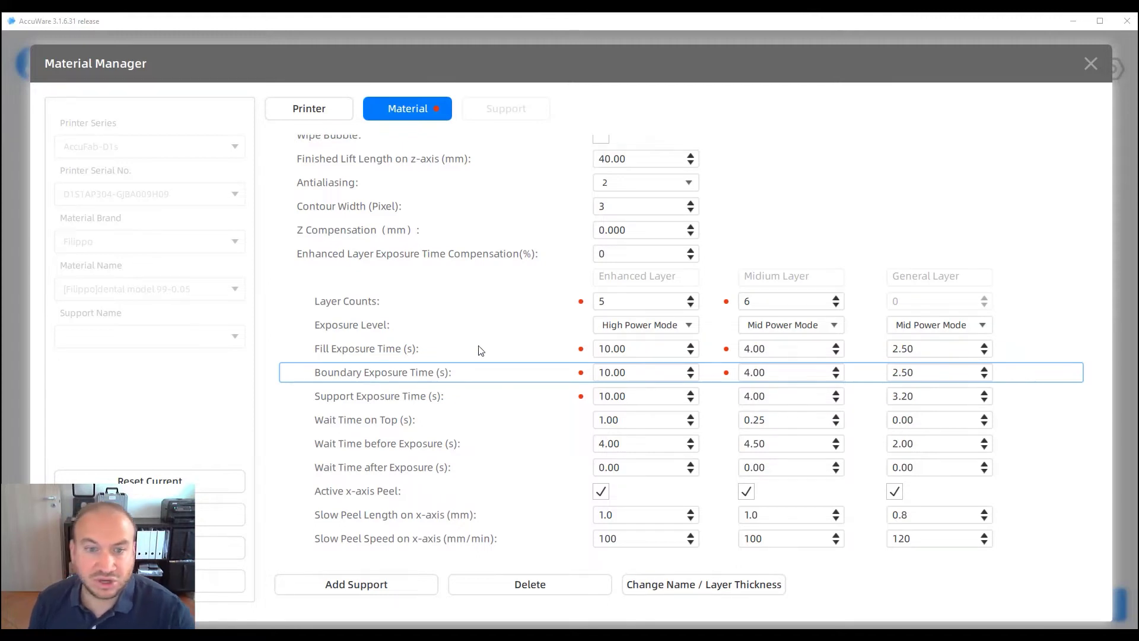
{"action": "scroll", "coordinate": [279, 364], "scroll_direction": "up", "scroll_amount": 3}
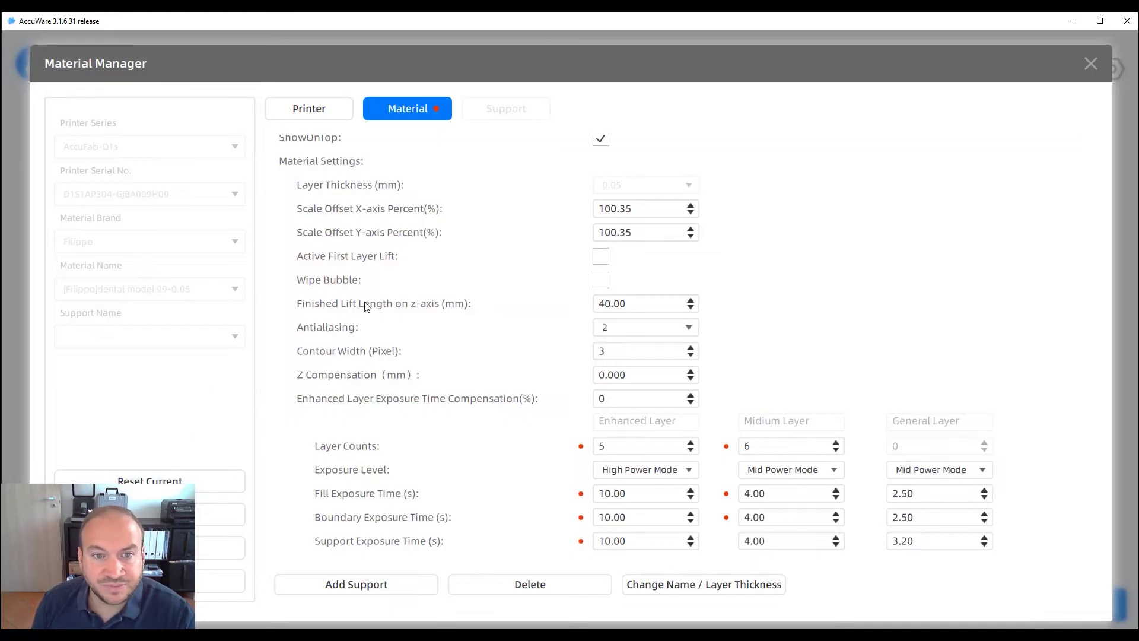
Glance at the printer settings, then return to the material settings
{"action": "scroll", "coordinate": [367, 305], "scroll_direction": "up", "scroll_amount": 2}
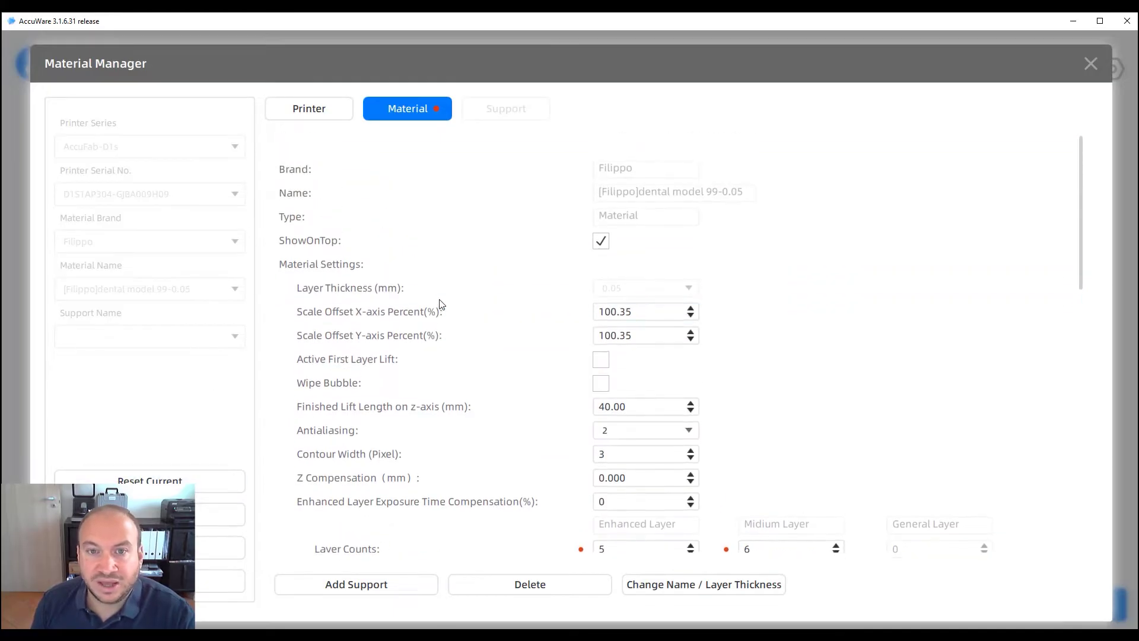
{"action": "left_click", "coordinate": [317, 111]}
{"action": "left_click", "coordinate": [413, 111]}
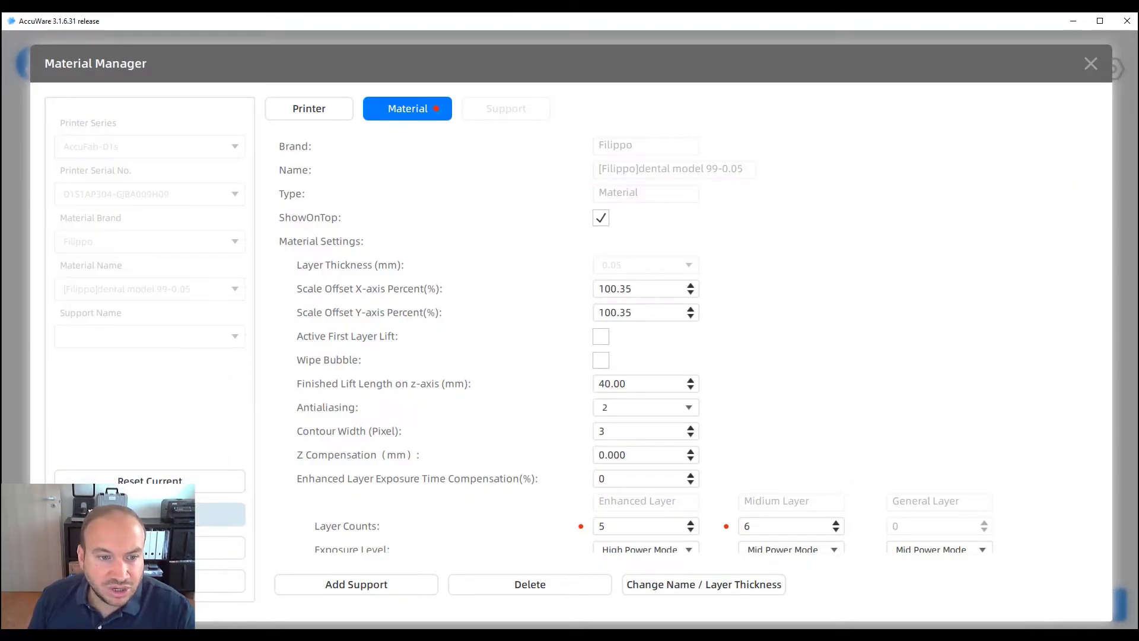
Reset the current material to the Shining3D DC11-0.05 defaults, keeping the same printer serial number
{"action": "left_click", "coordinate": [150, 480]}
{"action": "left_click", "coordinate": [100, 195]}
{"action": "left_click", "coordinate": [112, 209]}
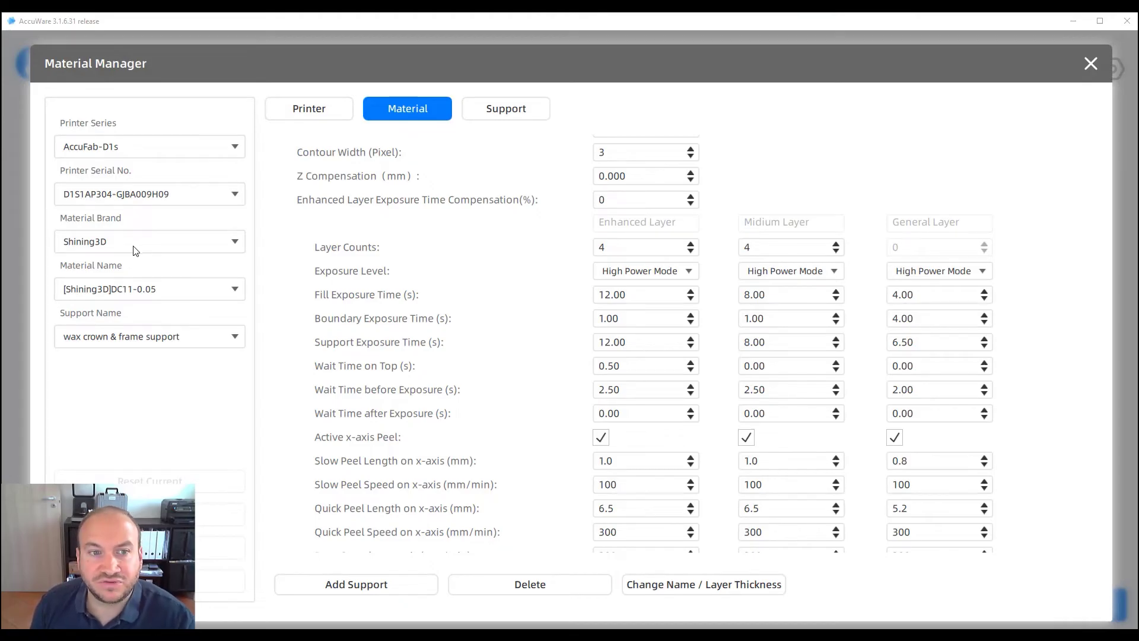
After trying DETAX, choose the KeyStone brand with KeyCast-0.05 as the material
{"action": "left_click", "coordinate": [139, 248]}
{"action": "left_click", "coordinate": [93, 314]}
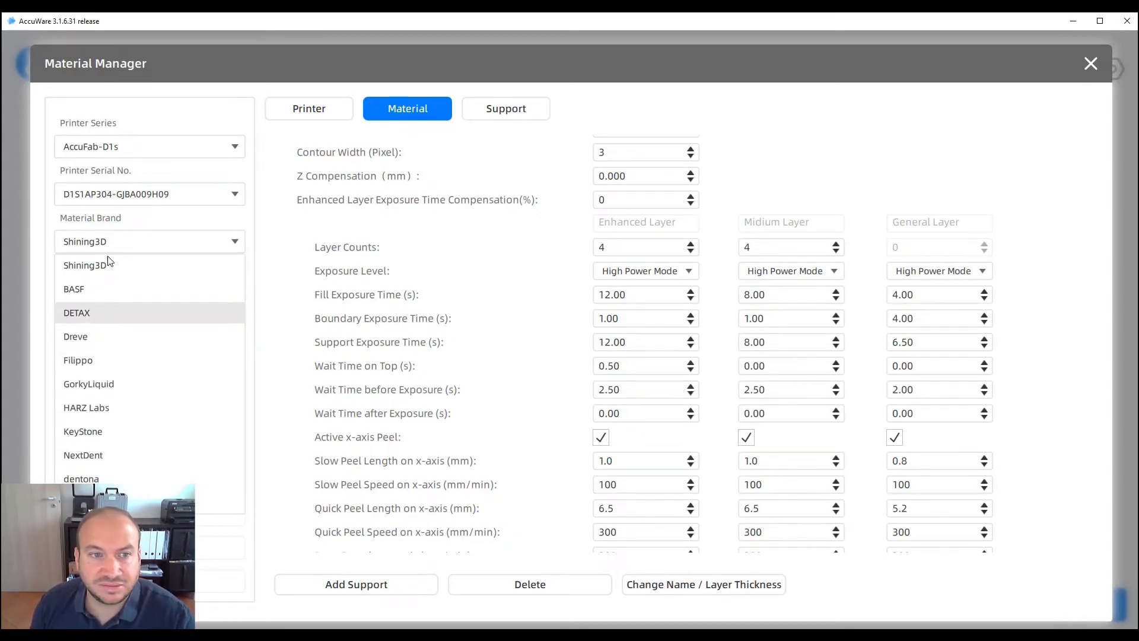
{"action": "left_click", "coordinate": [111, 291]}
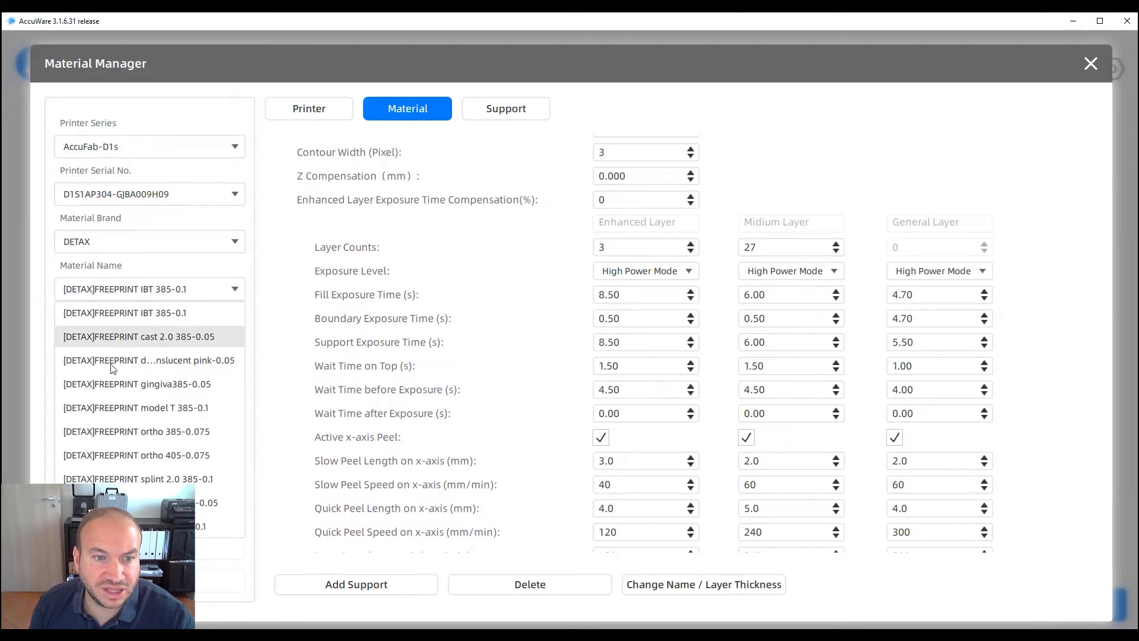
{"action": "left_click", "coordinate": [118, 243]}
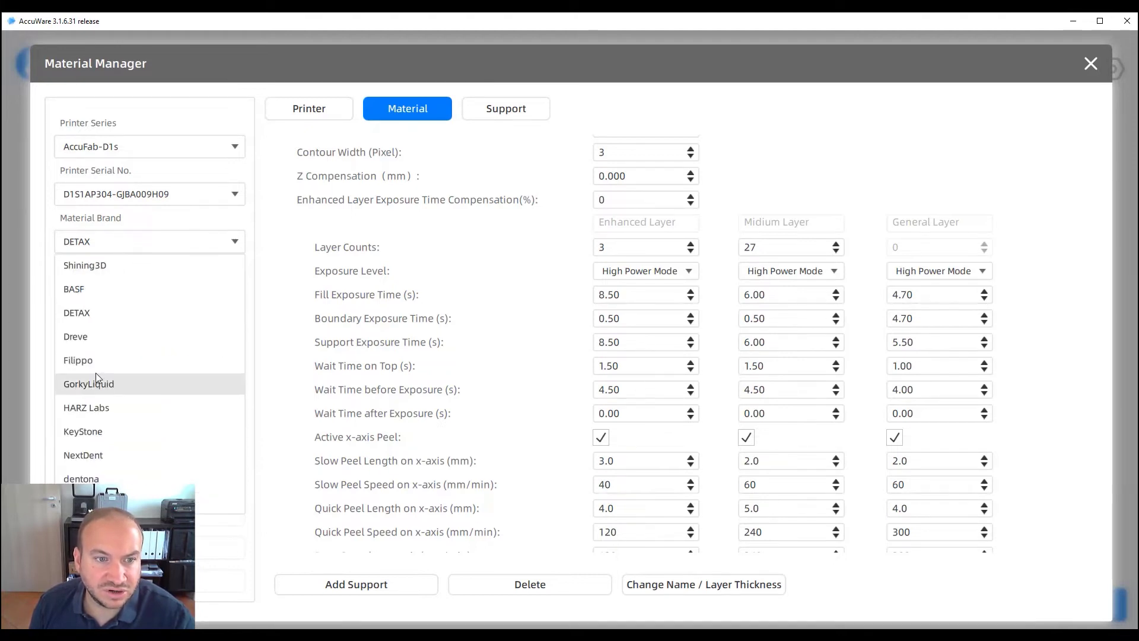
{"action": "left_click", "coordinate": [88, 432]}
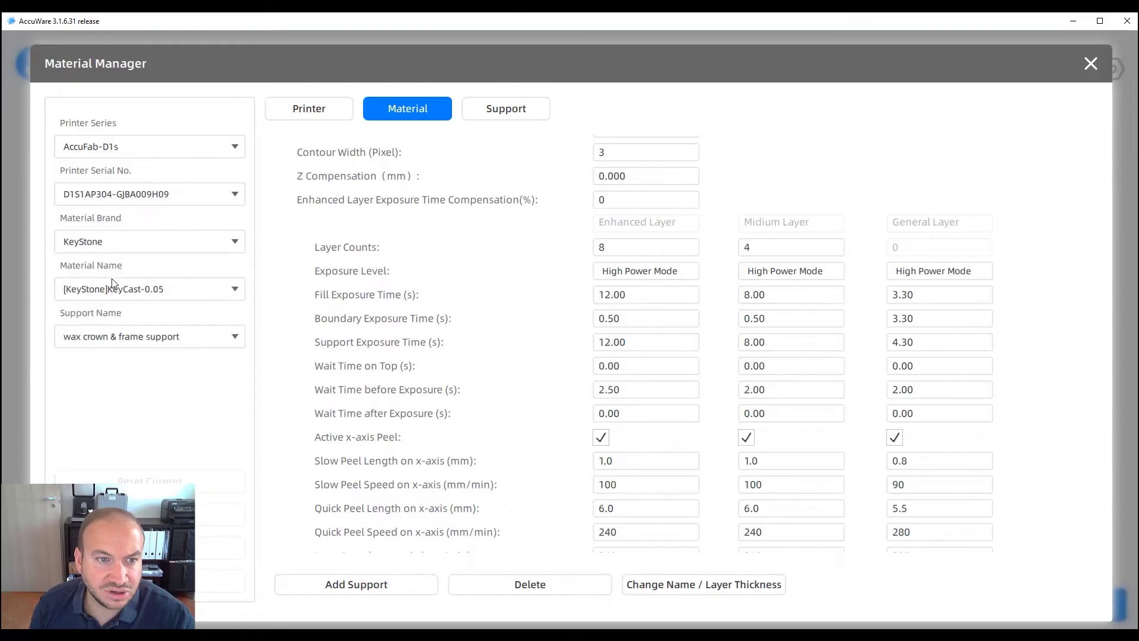
{"action": "left_click", "coordinate": [110, 295]}
{"action": "left_click", "coordinate": [112, 312]}
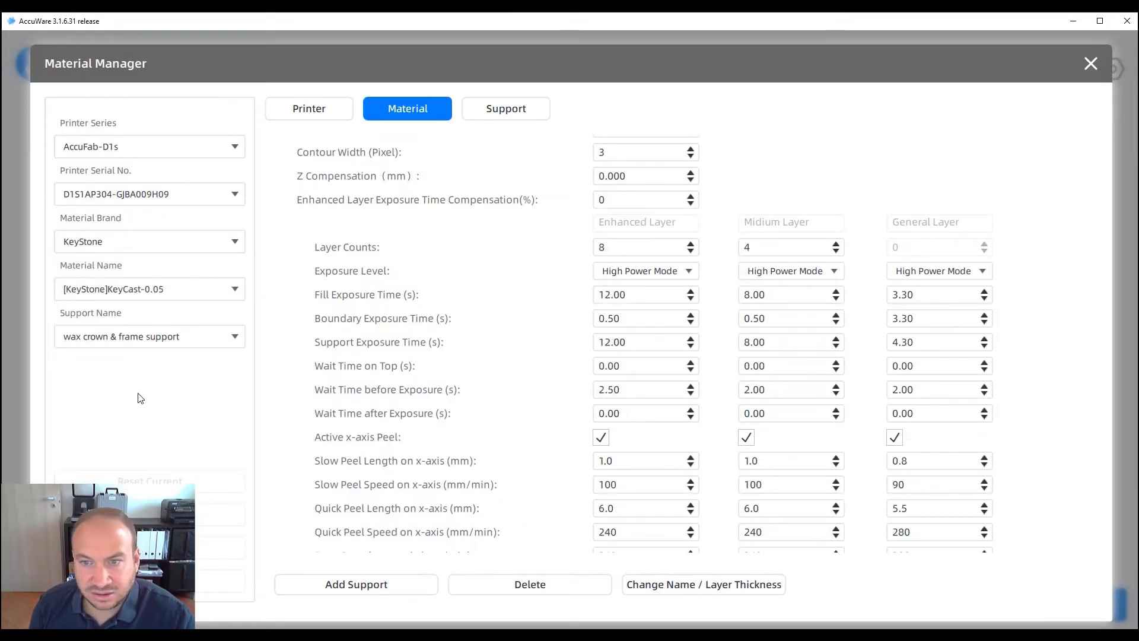
Review KeyCast-0.05's values: 8 enhanced and 4 medium layers at 12.00 and 8.00 s fill
{"action": "left_click", "coordinate": [612, 295]}
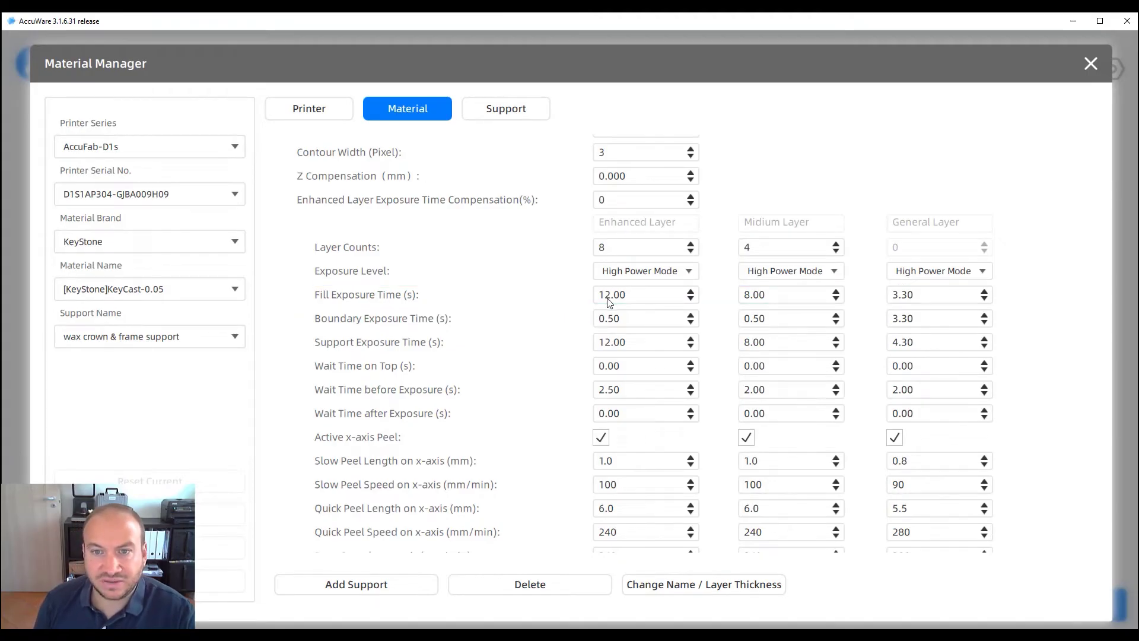
{"action": "scroll", "coordinate": [643, 303], "scroll_direction": "up", "scroll_amount": 4}
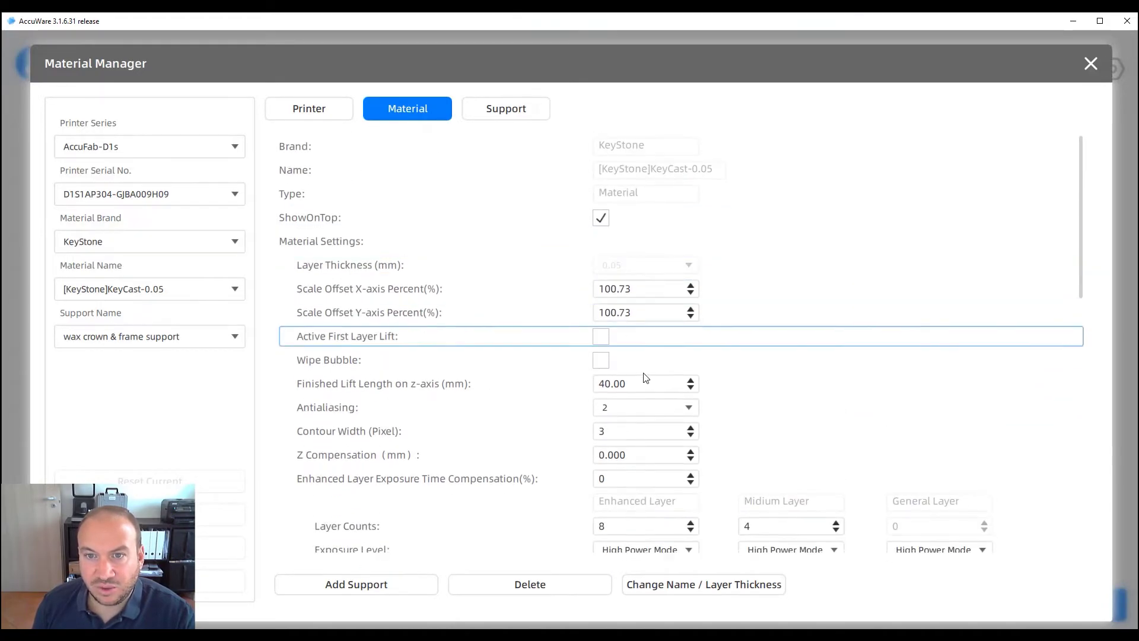
{"action": "scroll", "coordinate": [646, 486], "scroll_direction": "down", "scroll_amount": 10}
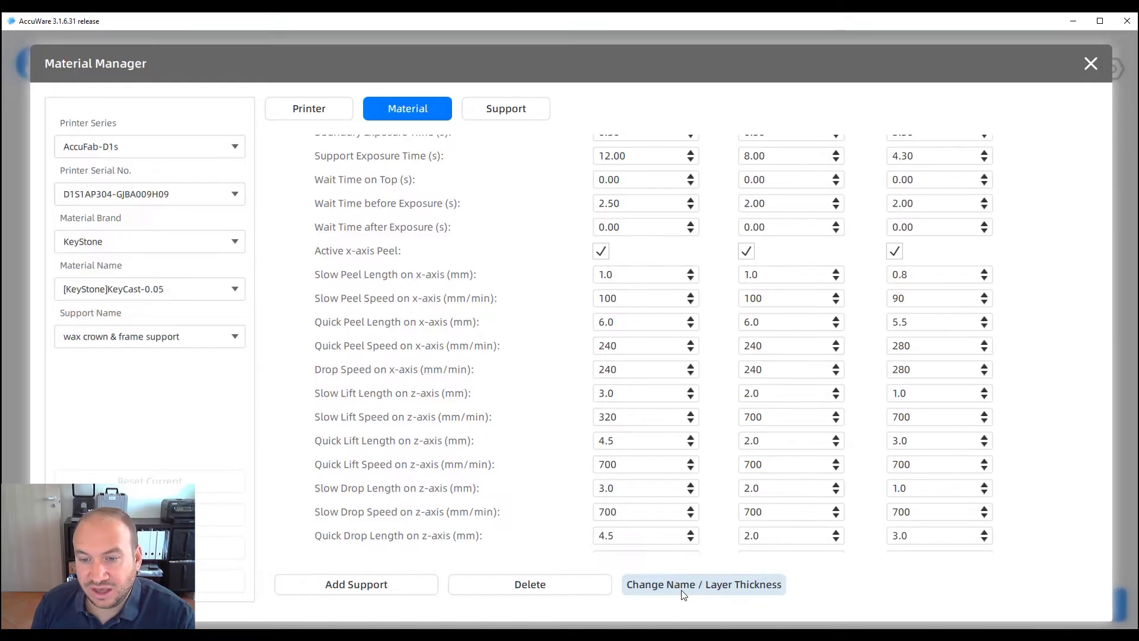
{"action": "scroll", "coordinate": [709, 411], "scroll_direction": "up", "scroll_amount": 5}
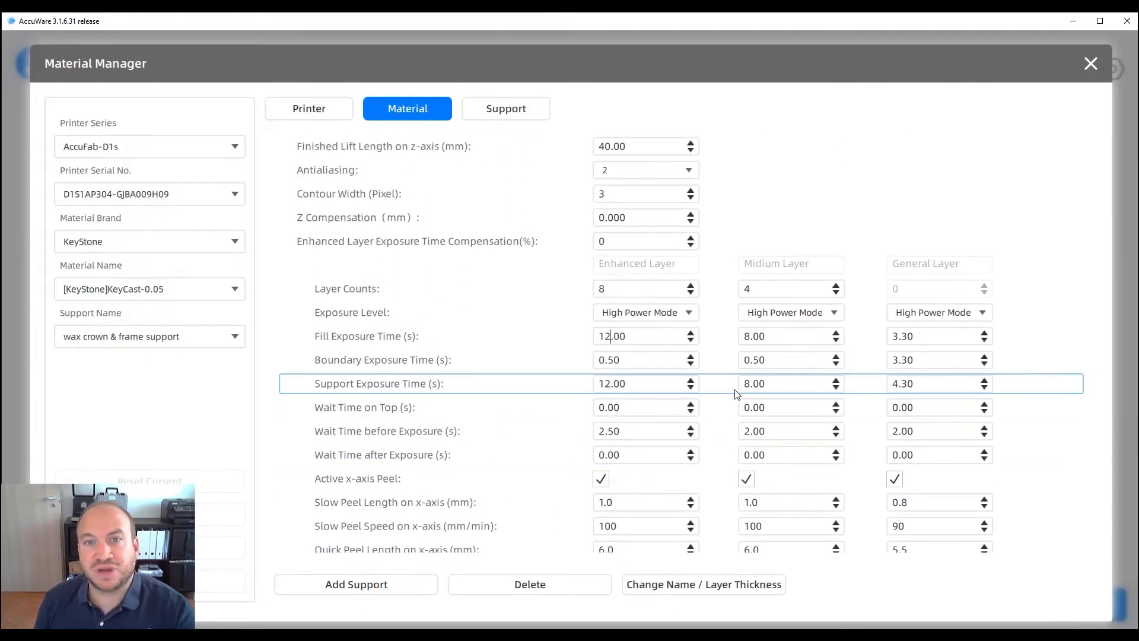
Add a new material named 'Cast' at 0.05 thickness under a custom brand name
{"action": "left_click", "coordinate": [331, 119]}
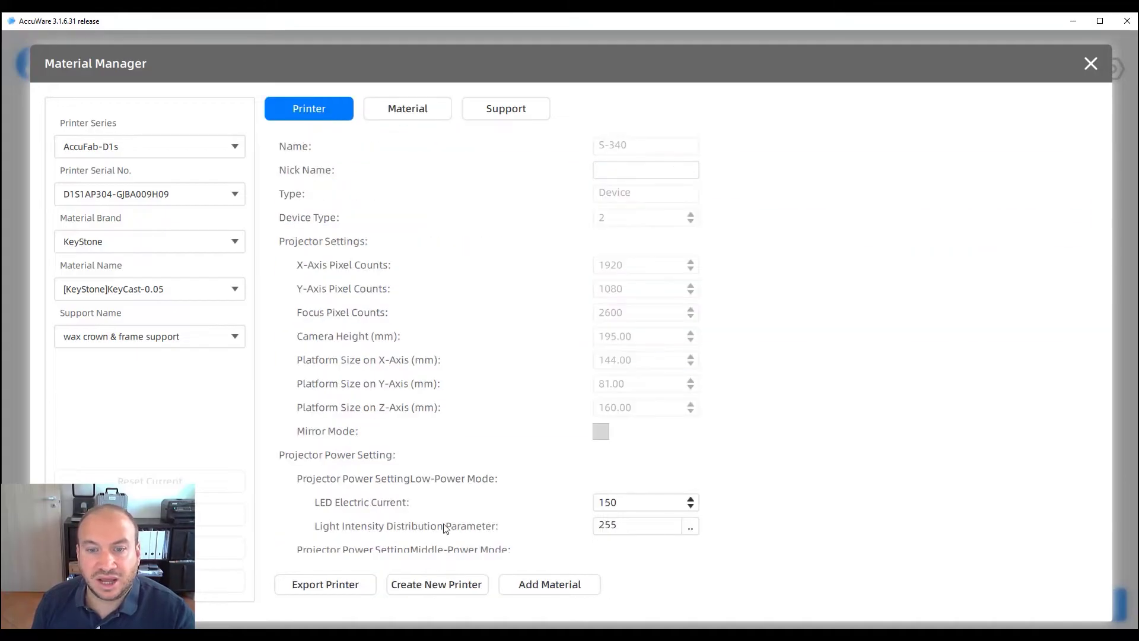
{"action": "left_click", "coordinate": [517, 583]}
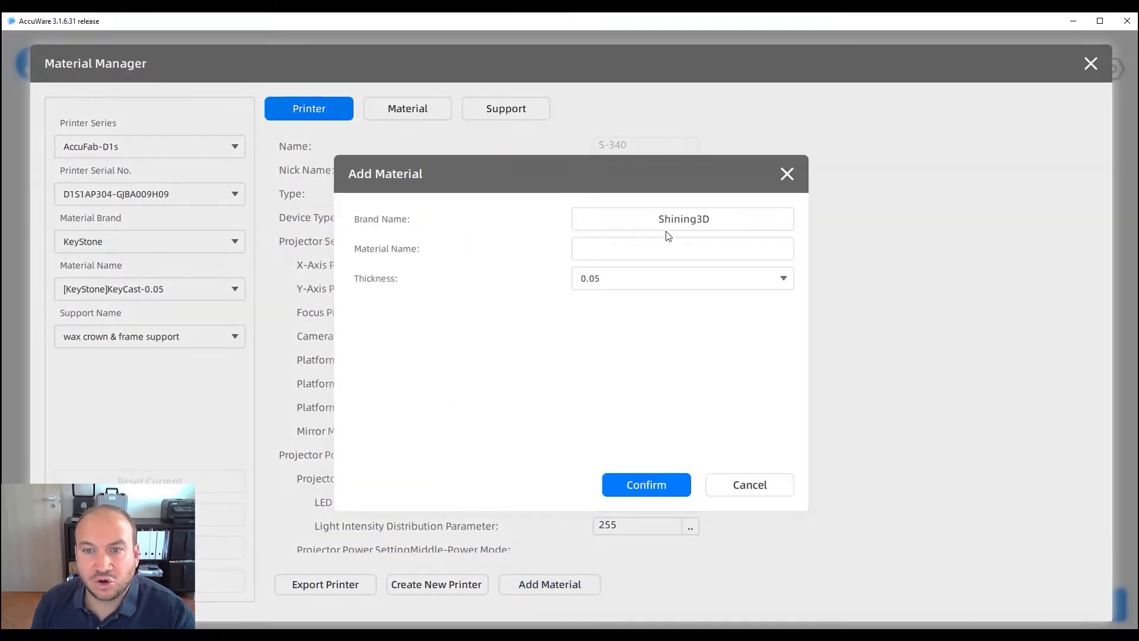
{"action": "left_click_drag", "start_coordinate": [717, 224], "coordinate": [632, 240]}
{"action": "type", "text": "Filippo"}
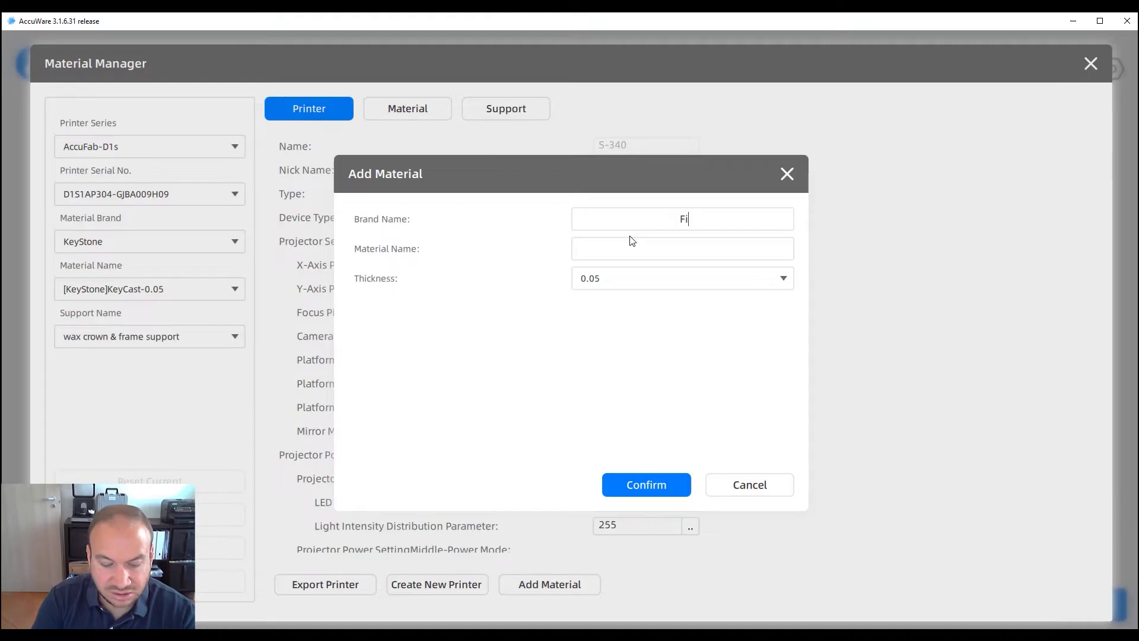
{"action": "key", "text": "Tab"}
{"action": "type", "text": "Cast"}
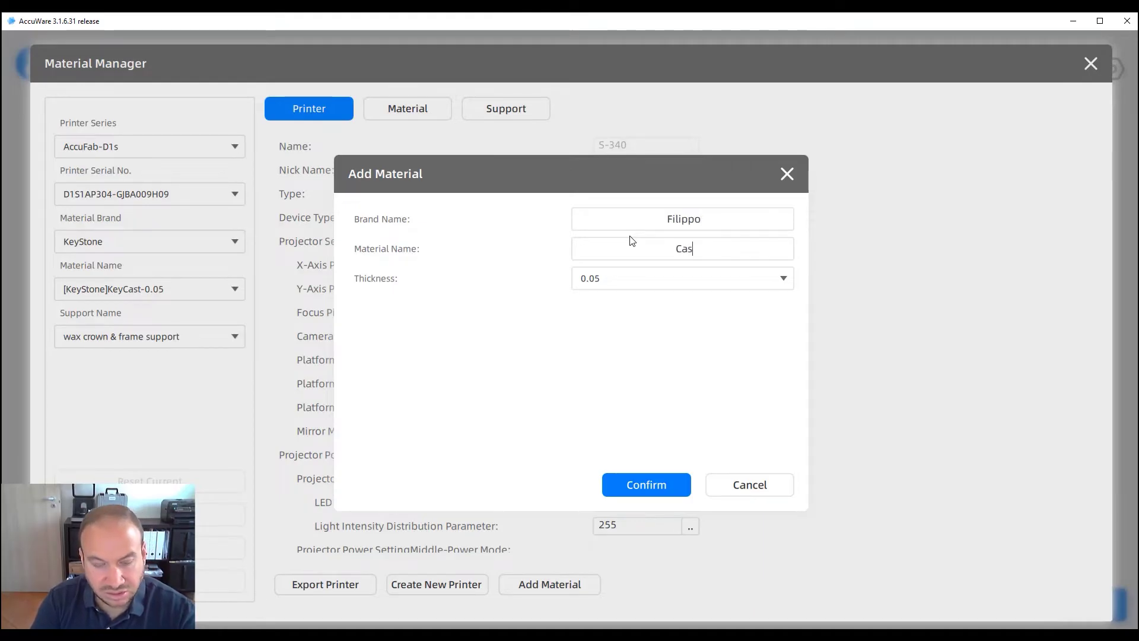
{"action": "left_click", "coordinate": [620, 498]}
{"action": "scroll", "coordinate": [516, 437], "scroll_direction": "down", "scroll_amount": 4}
{"action": "scroll", "coordinate": [521, 379], "scroll_direction": "up", "scroll_amount": 5}
Load the custom brand's Cast-0.05 material and review its 3 enhanced and 27 medium layer defaults
{"action": "left_click", "coordinate": [417, 120]}
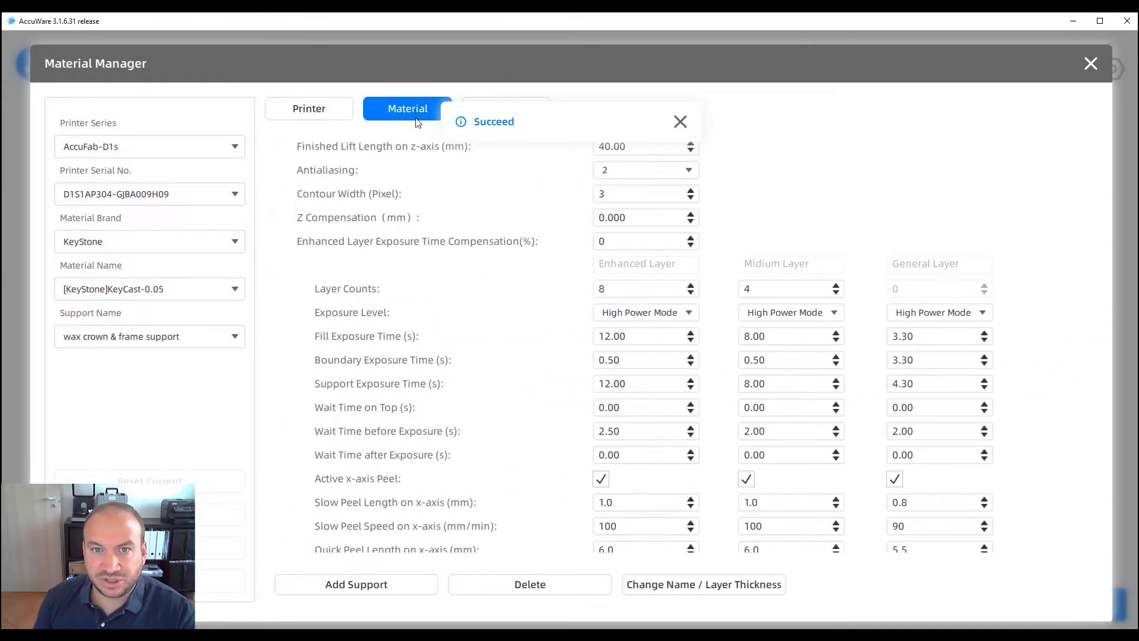
{"action": "left_click", "coordinate": [142, 241]}
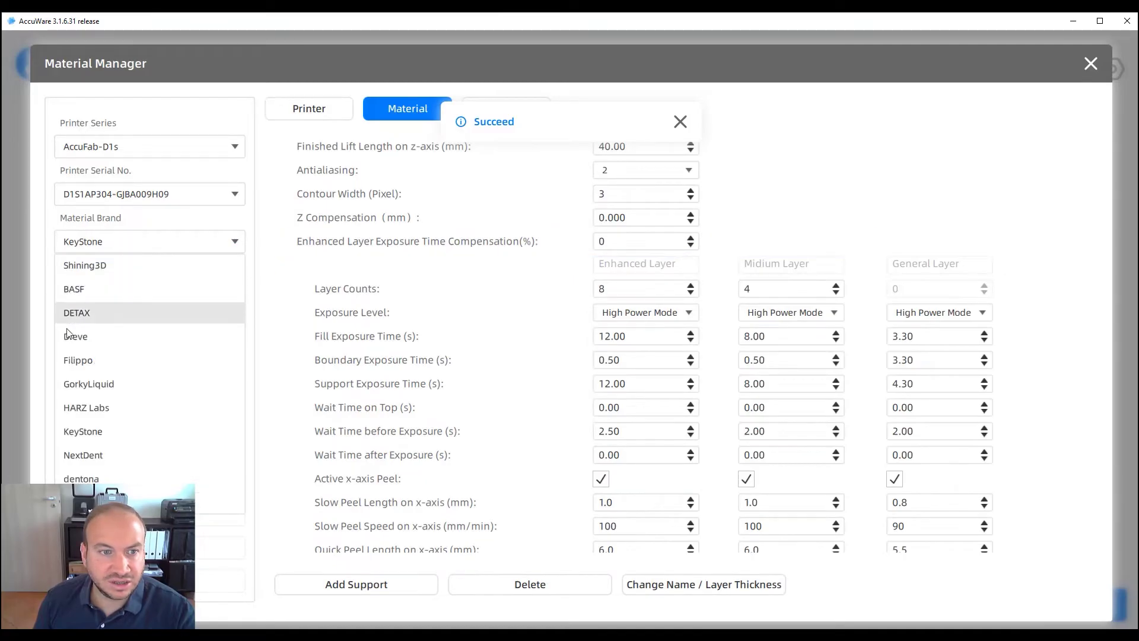
{"action": "left_click", "coordinate": [79, 359]}
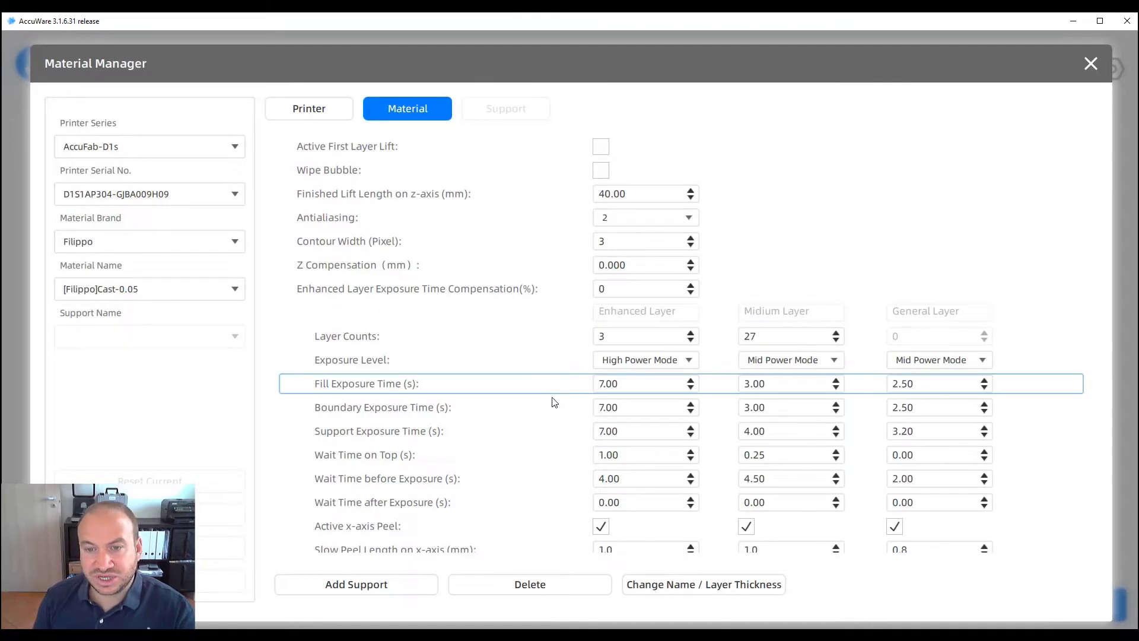
{"action": "scroll", "coordinate": [554, 399], "scroll_direction": "down", "scroll_amount": 3}
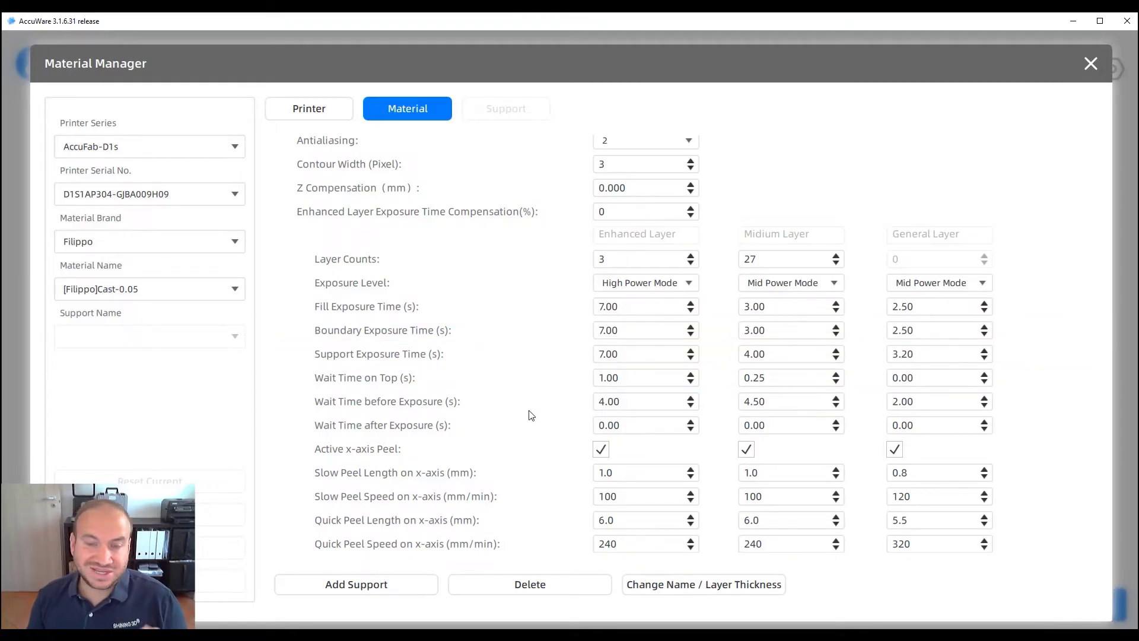
{"action": "scroll", "coordinate": [532, 412], "scroll_direction": "down", "scroll_amount": 2}
{"action": "scroll", "coordinate": [529, 399], "scroll_direction": "up", "scroll_amount": 4}
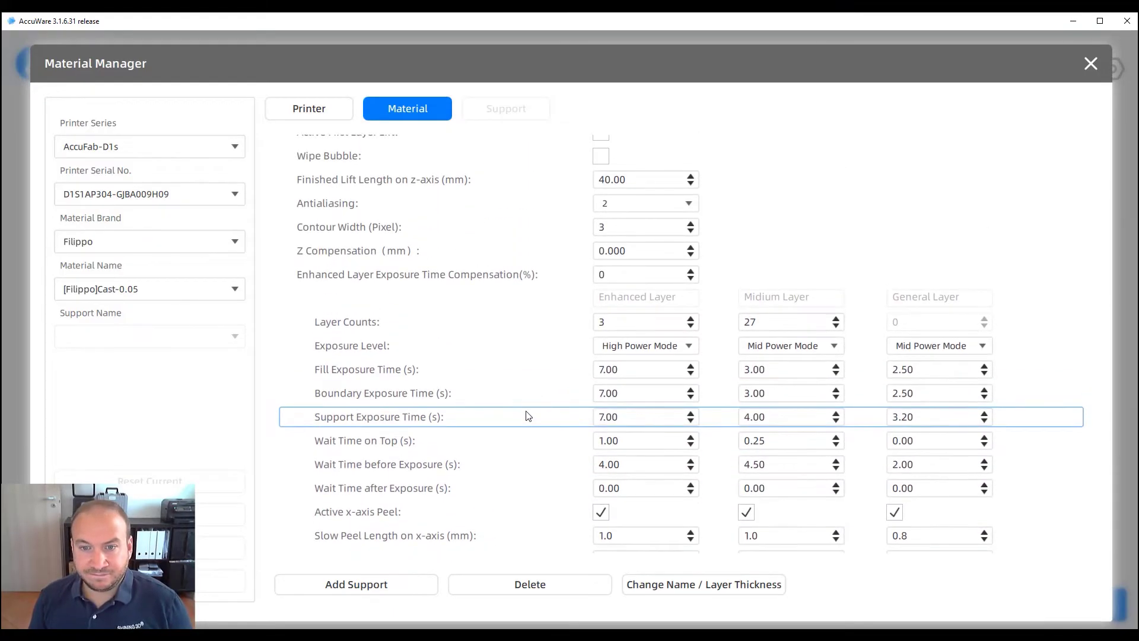
{"action": "scroll", "coordinate": [527, 415], "scroll_direction": "up", "scroll_amount": 6}
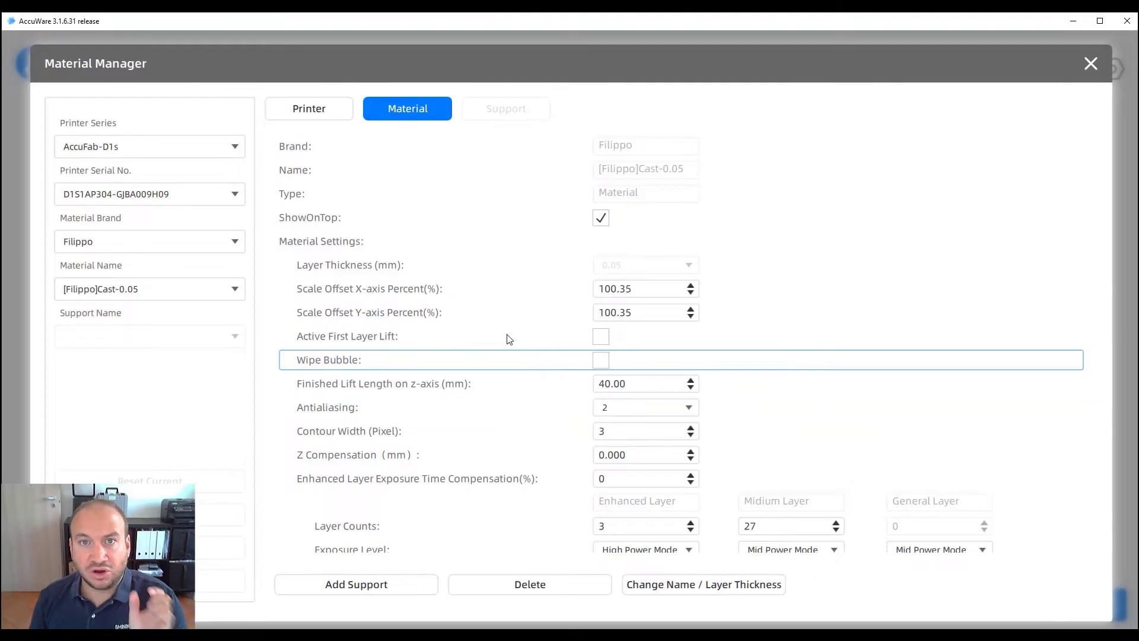
Open the Thingiverse website in a new browser tab
{"action": "key", "text": "alt+Tab"}
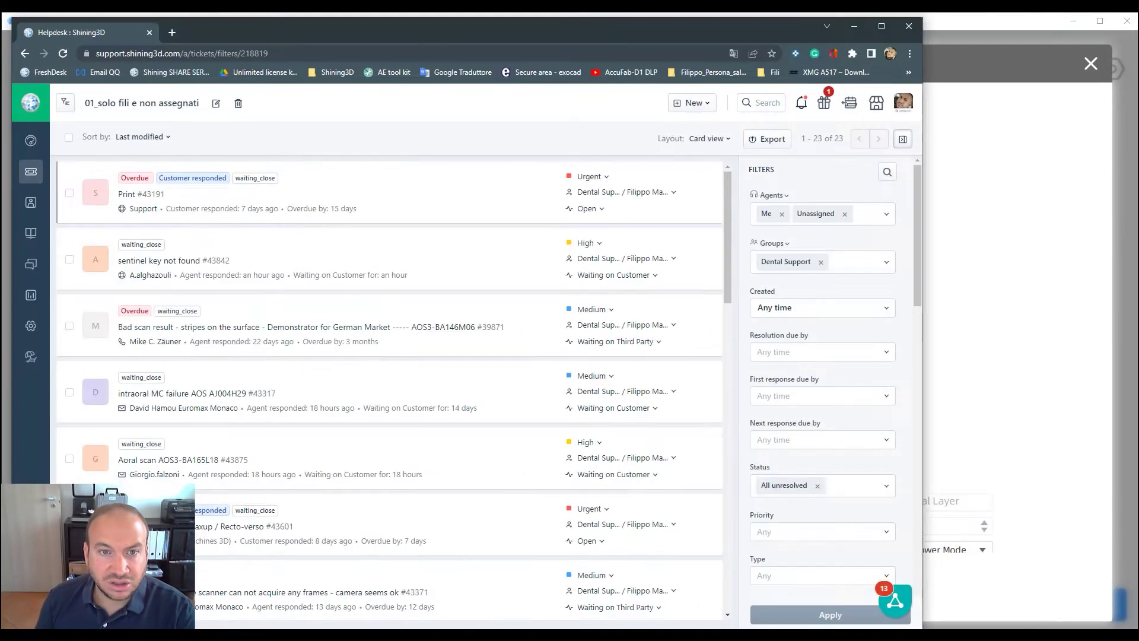
{"action": "left_click", "coordinate": [172, 32]}
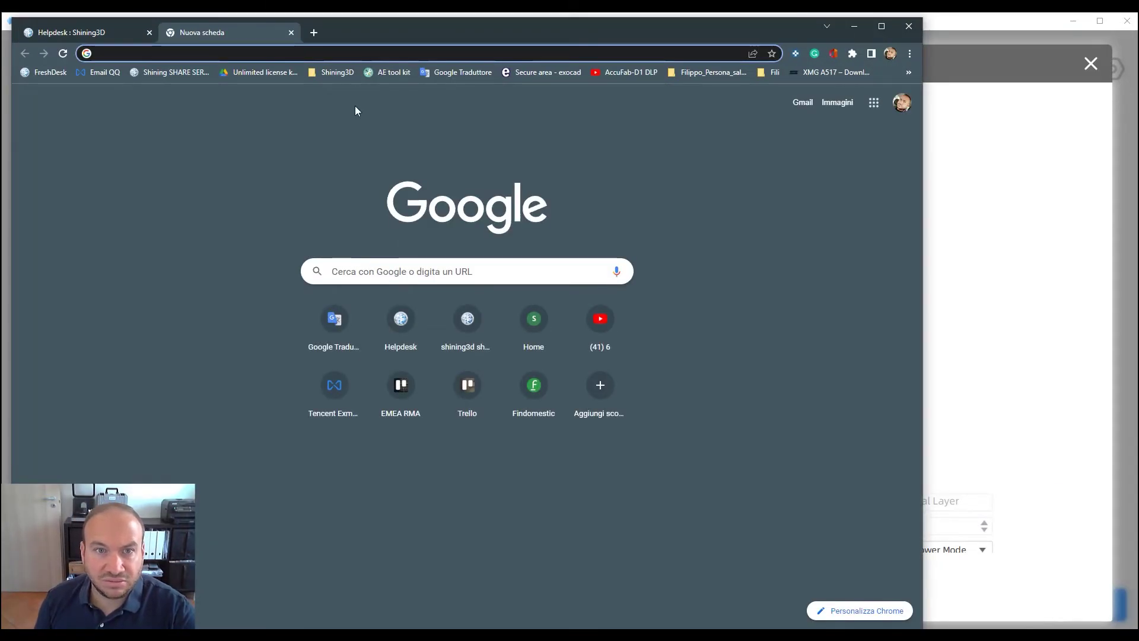
{"action": "left_click", "coordinate": [297, 54]}
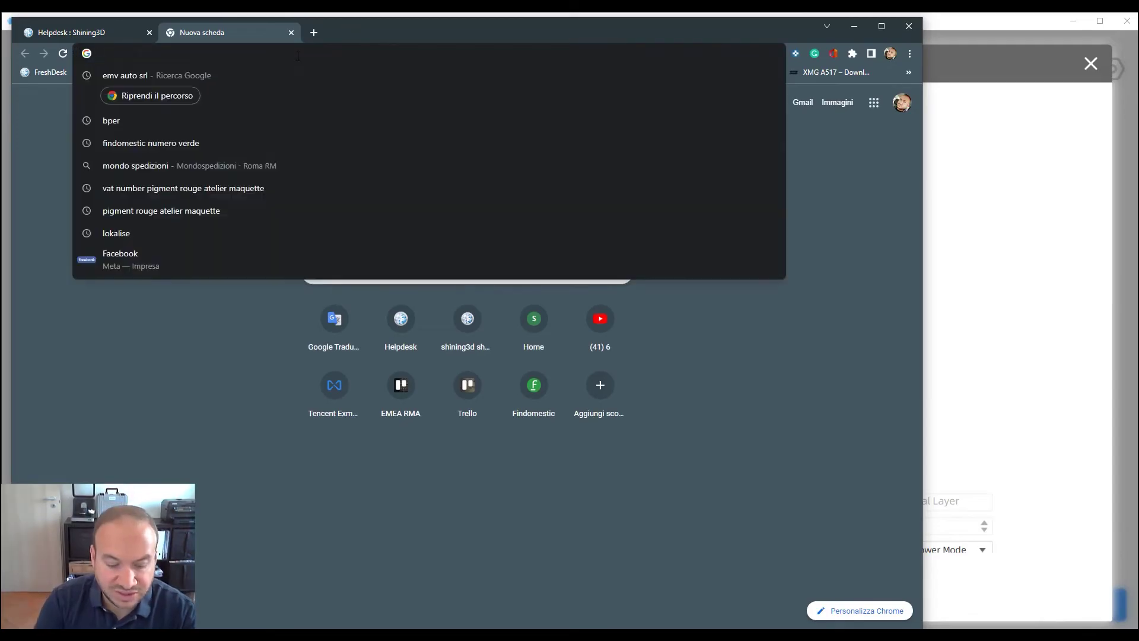
{"action": "type", "text": "thingiverse"}
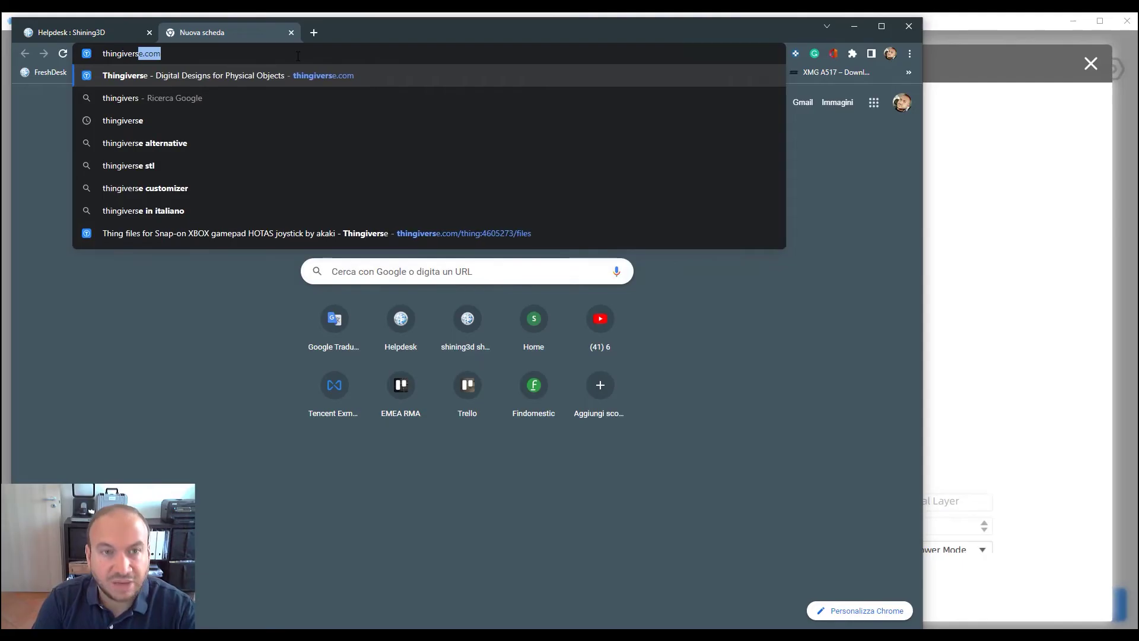
{"action": "key", "text": "Return"}
{"action": "left_click", "coordinate": [144, 213]}
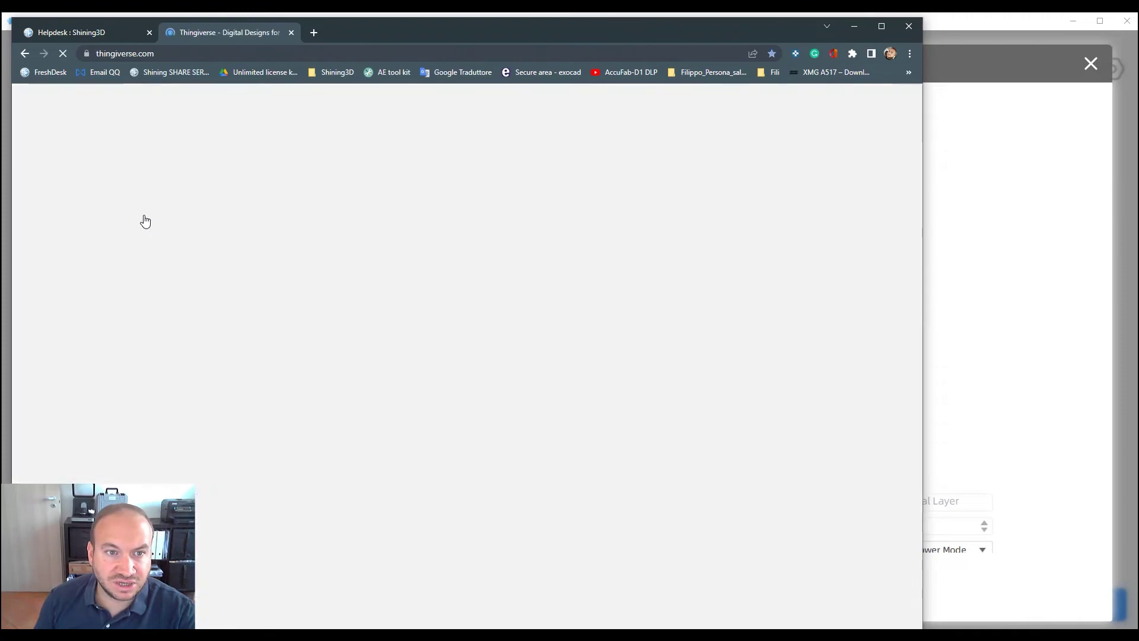
Search Thingiverse for 'cube 1cm' and open the 10mm (1cm) Solid Test Cube page
{"action": "left_click", "coordinate": [360, 96]}
{"action": "type", "text": "cube 1cm"}
{"action": "key", "text": "Return"}
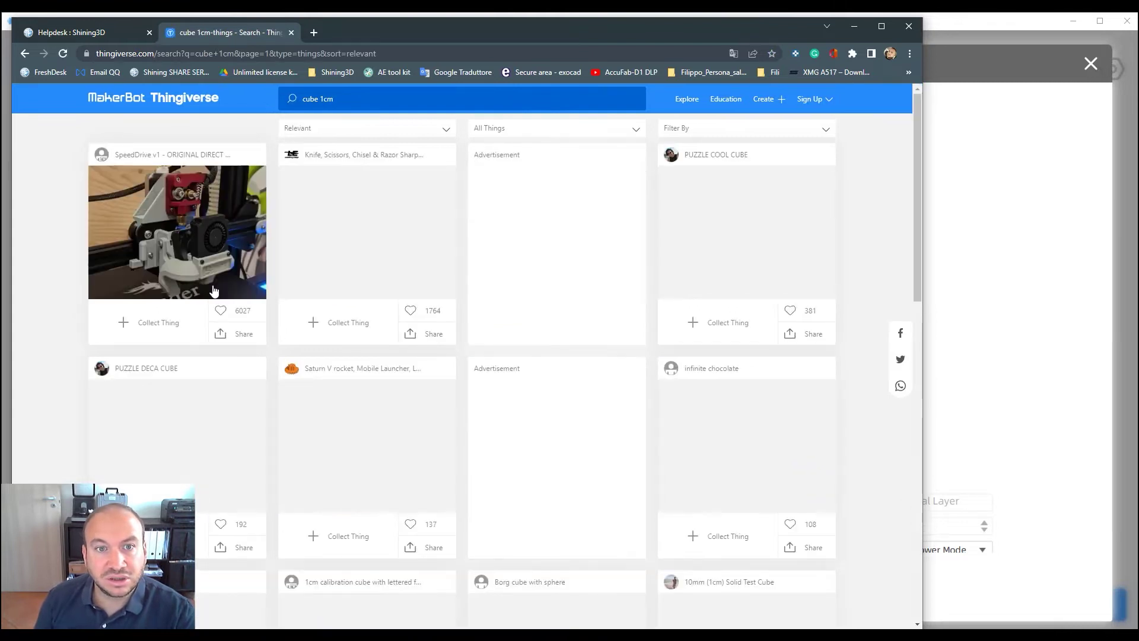
{"action": "scroll", "coordinate": [653, 475], "scroll_direction": "down", "scroll_amount": 5}
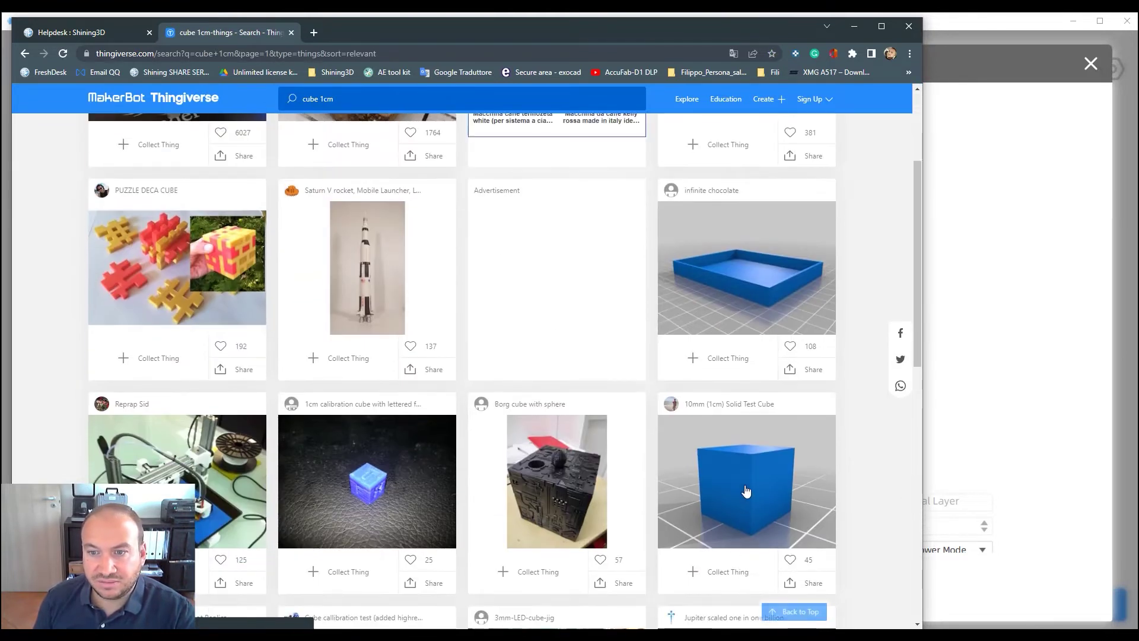
{"action": "left_click", "coordinate": [731, 376]}
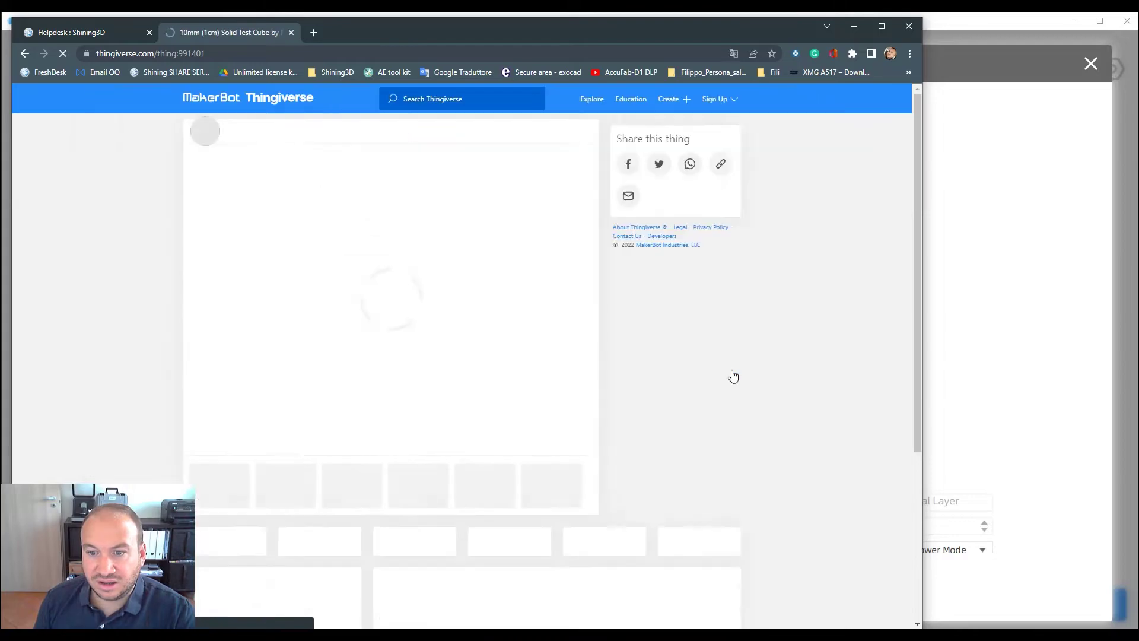
Download 10mm.stl from the cube's Thing Files and minimize the browser
{"action": "scroll", "coordinate": [385, 442], "scroll_direction": "down", "scroll_amount": 1}
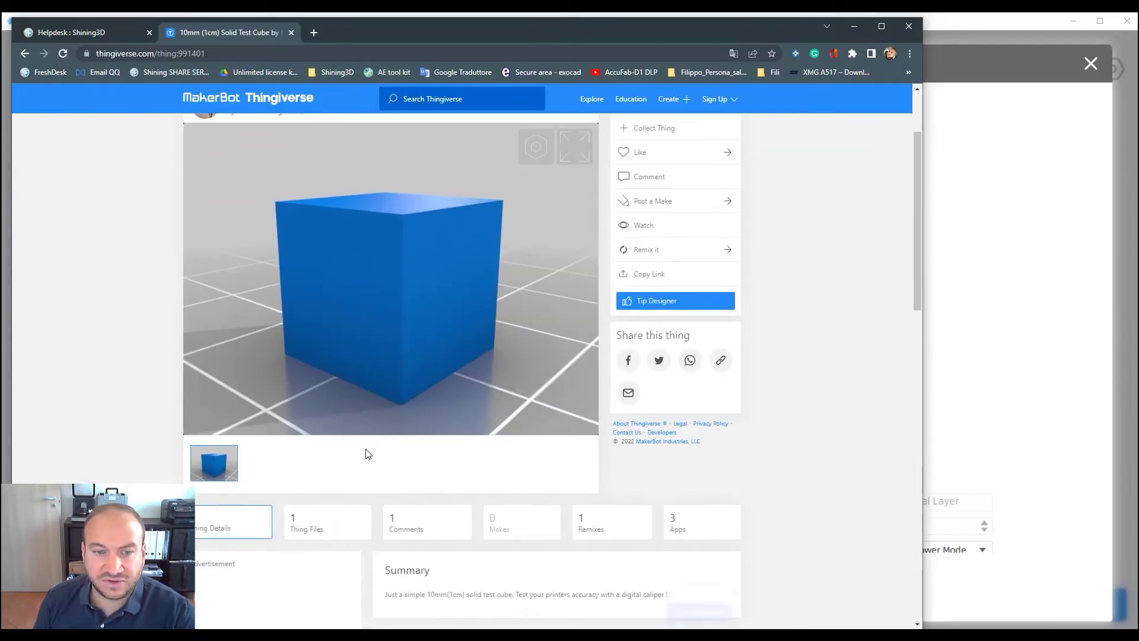
{"action": "left_click", "coordinate": [306, 526]}
{"action": "scroll", "coordinate": [303, 526], "scroll_direction": "down", "scroll_amount": 1}
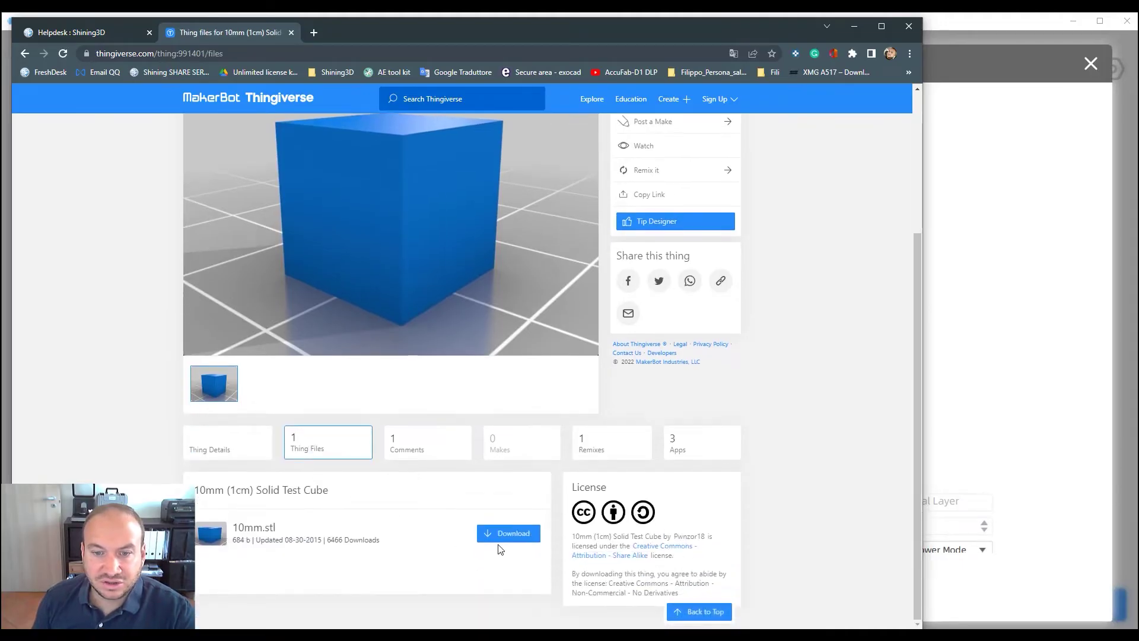
{"action": "left_click", "coordinate": [505, 534]}
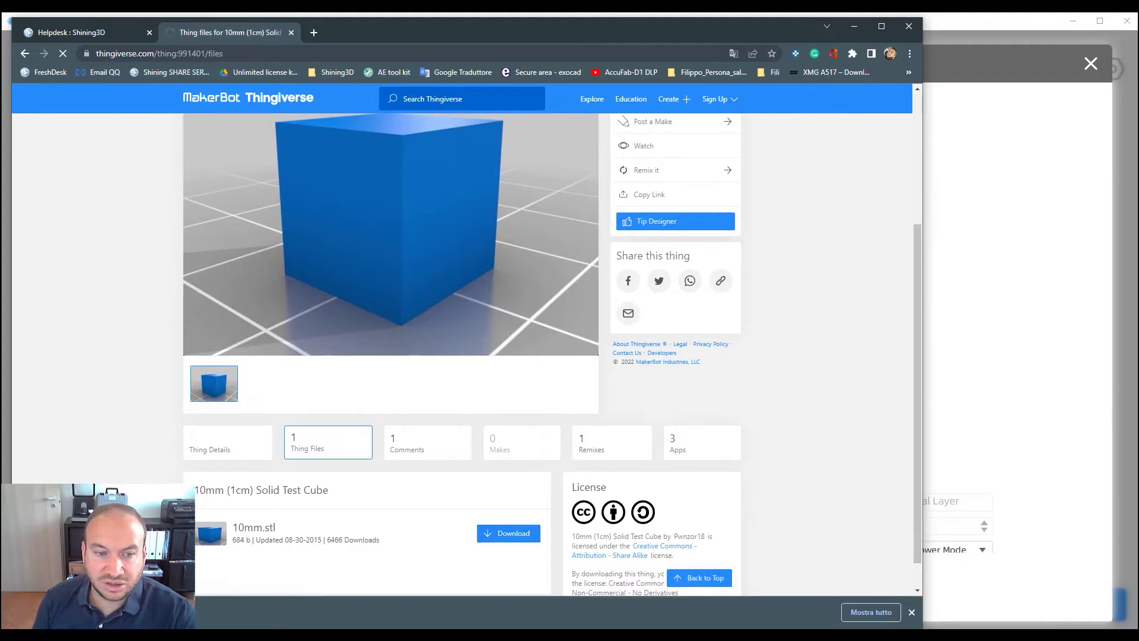
{"action": "left_click", "coordinate": [860, 25]}
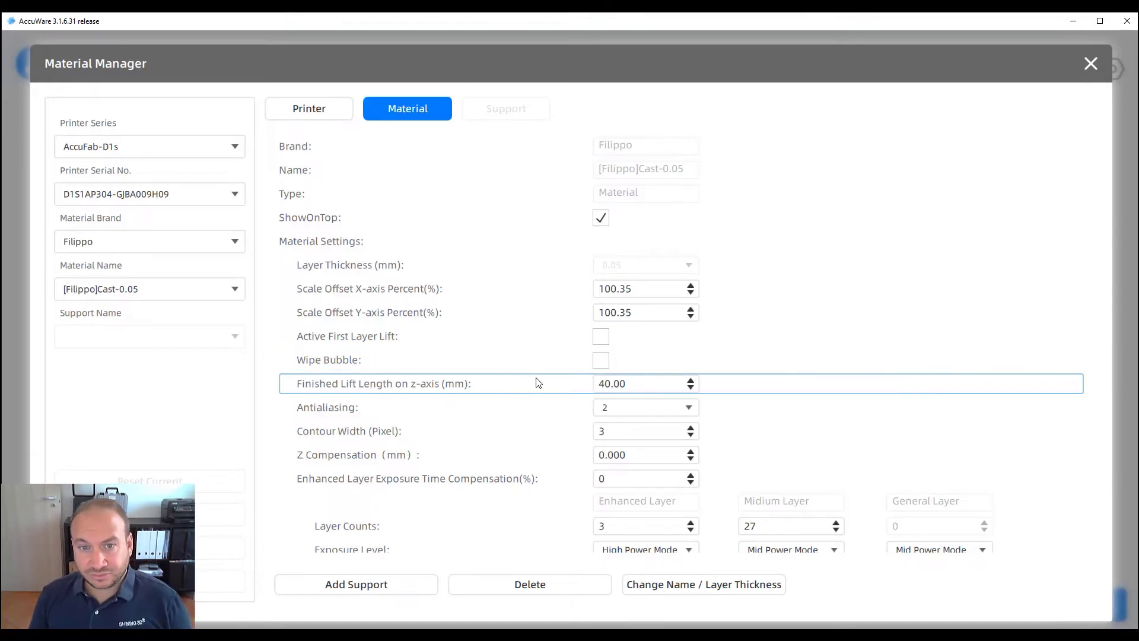
Check the Cast material's exposure-time rows and close the Material Manager
{"action": "scroll", "coordinate": [538, 382], "scroll_direction": "down", "scroll_amount": 4}
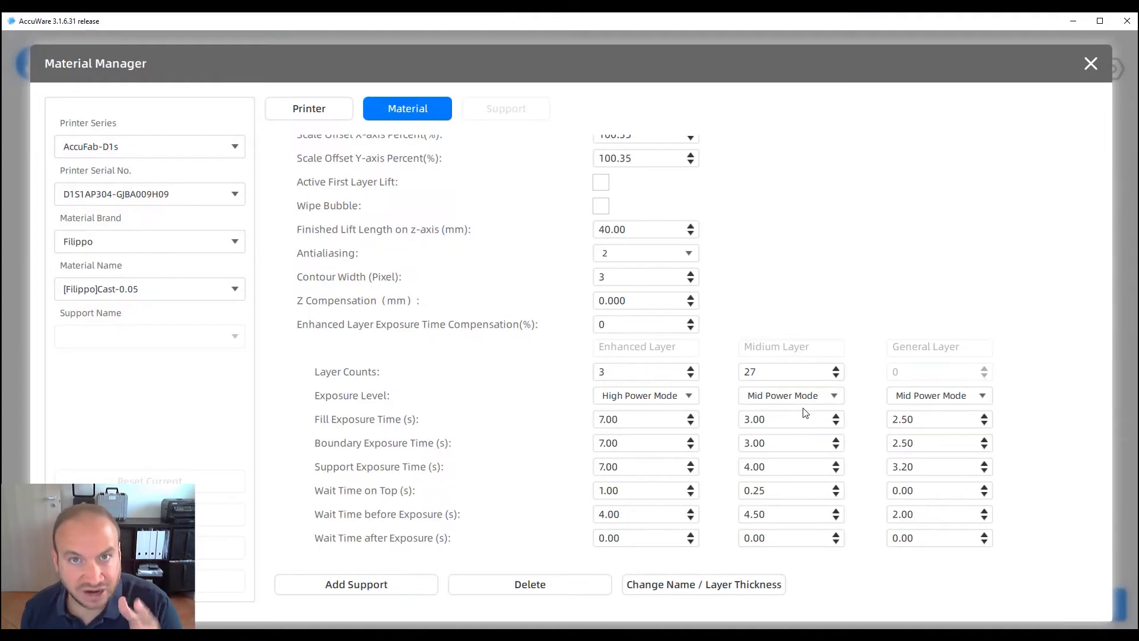
{"action": "left_click", "coordinate": [1095, 59]}
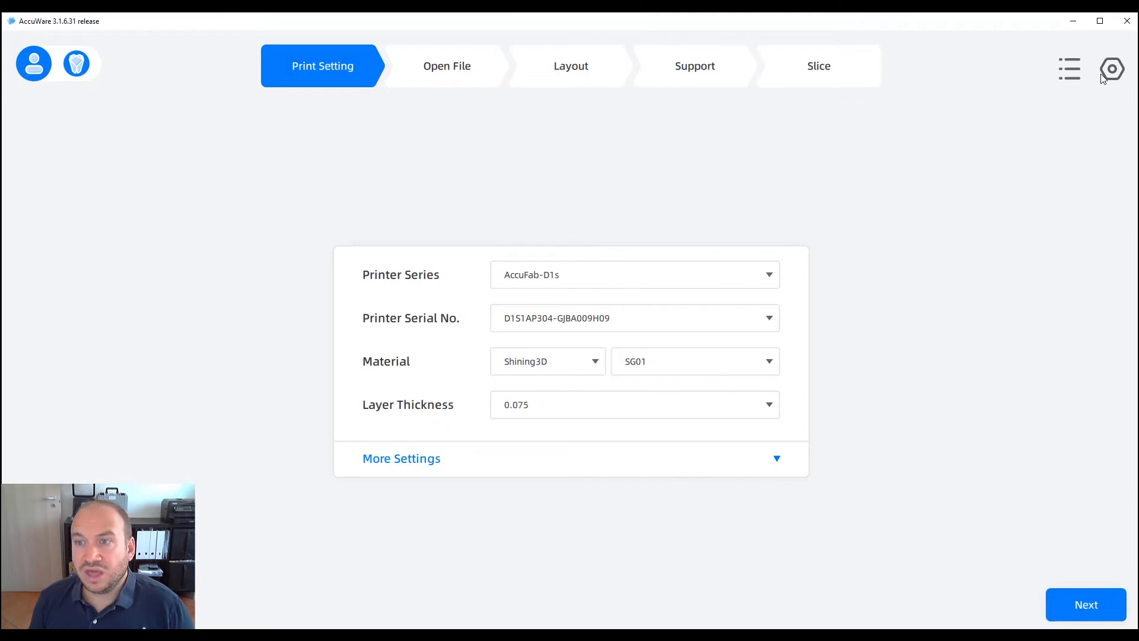
Choose Filippo as the material brand and Cast as the material
{"action": "left_click", "coordinate": [1108, 75]}
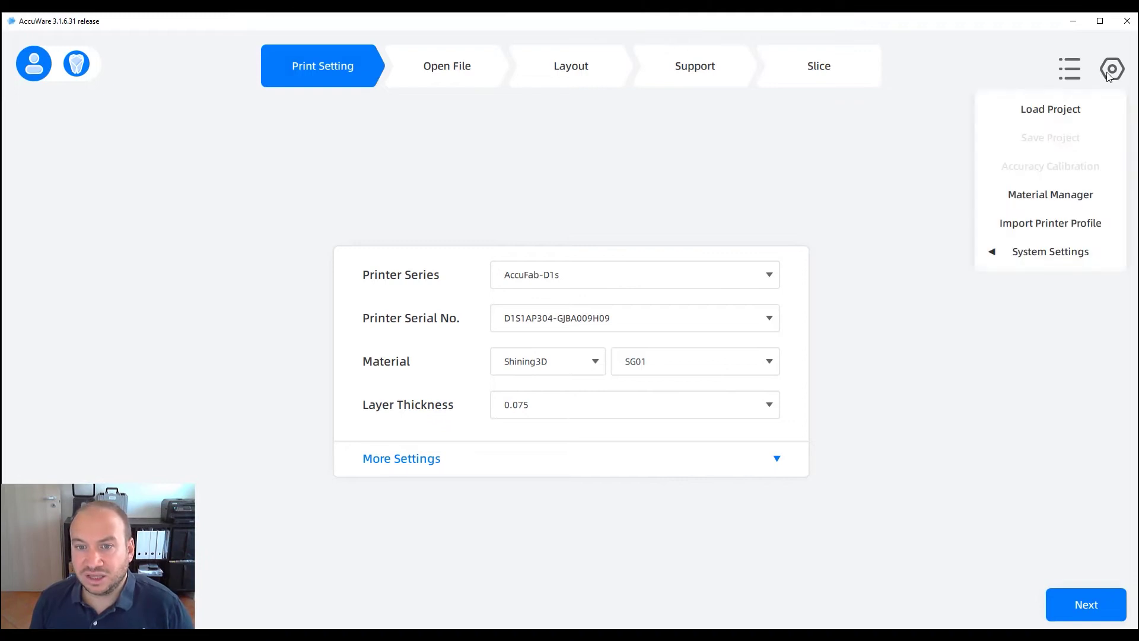
{"action": "left_click", "coordinate": [689, 320]}
{"action": "left_click", "coordinate": [705, 311]}
{"action": "left_click", "coordinate": [596, 362]}
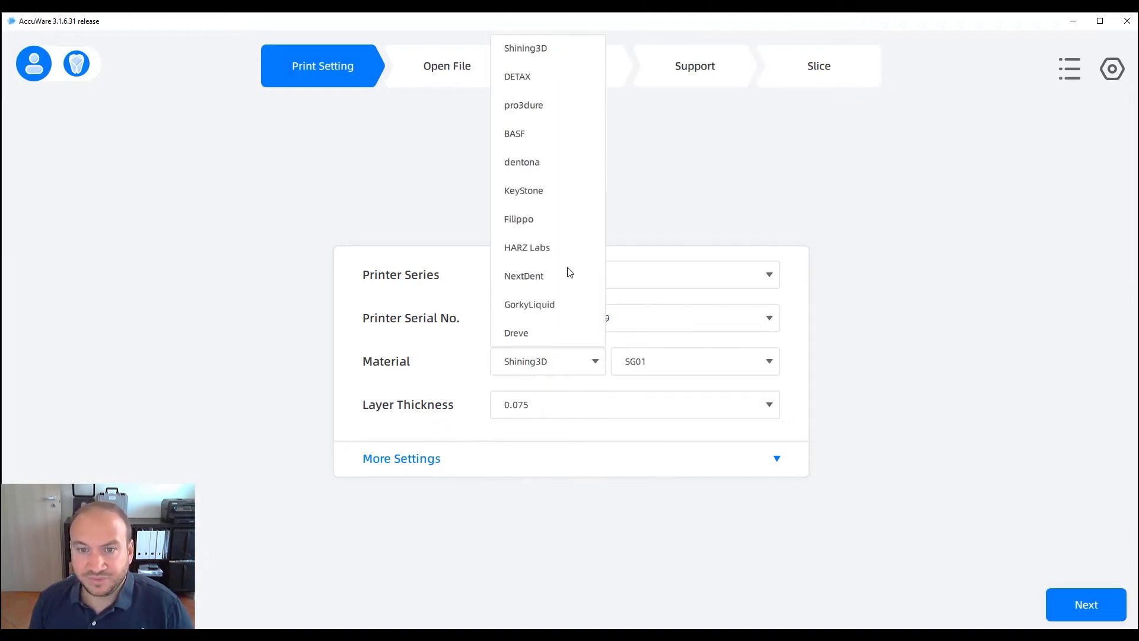
{"action": "left_click", "coordinate": [527, 219]}
{"action": "left_click", "coordinate": [668, 366]}
{"action": "left_click", "coordinate": [651, 392]}
Advance to the Open File step and start the Accuracy Calibration wizard
{"action": "left_click", "coordinate": [1112, 70]}
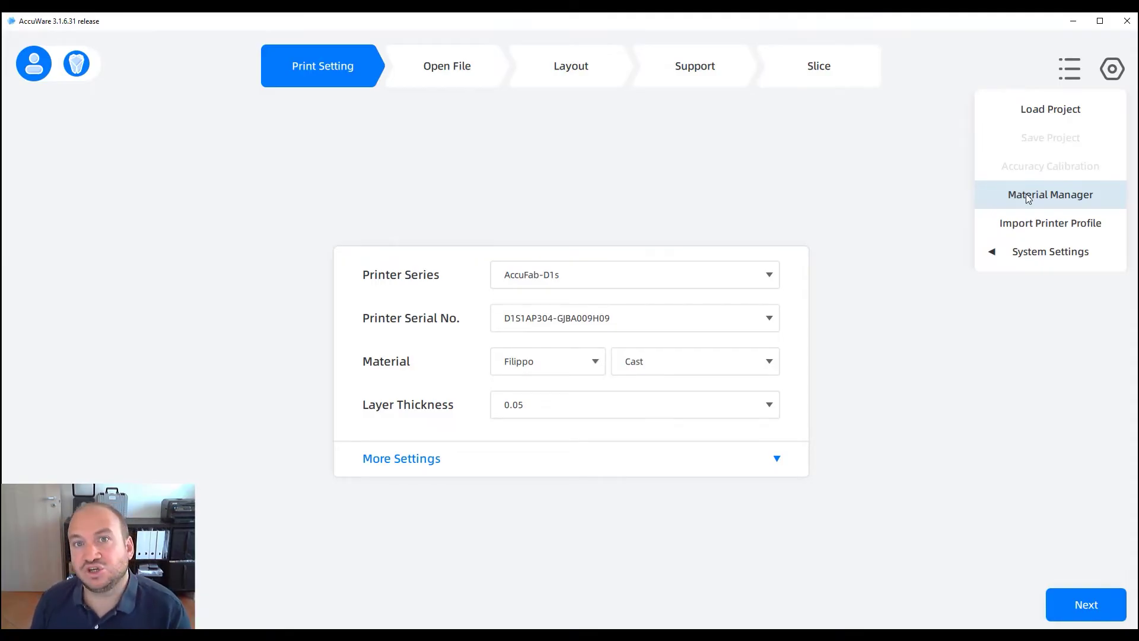
{"action": "left_click", "coordinate": [1080, 602]}
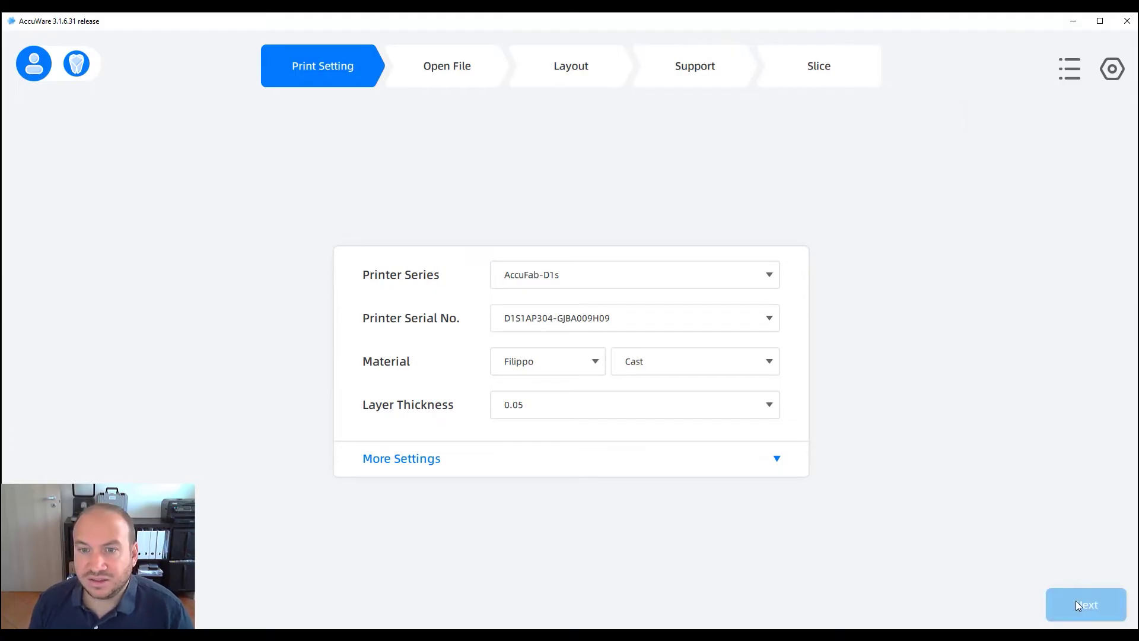
{"action": "left_click", "coordinate": [1110, 70]}
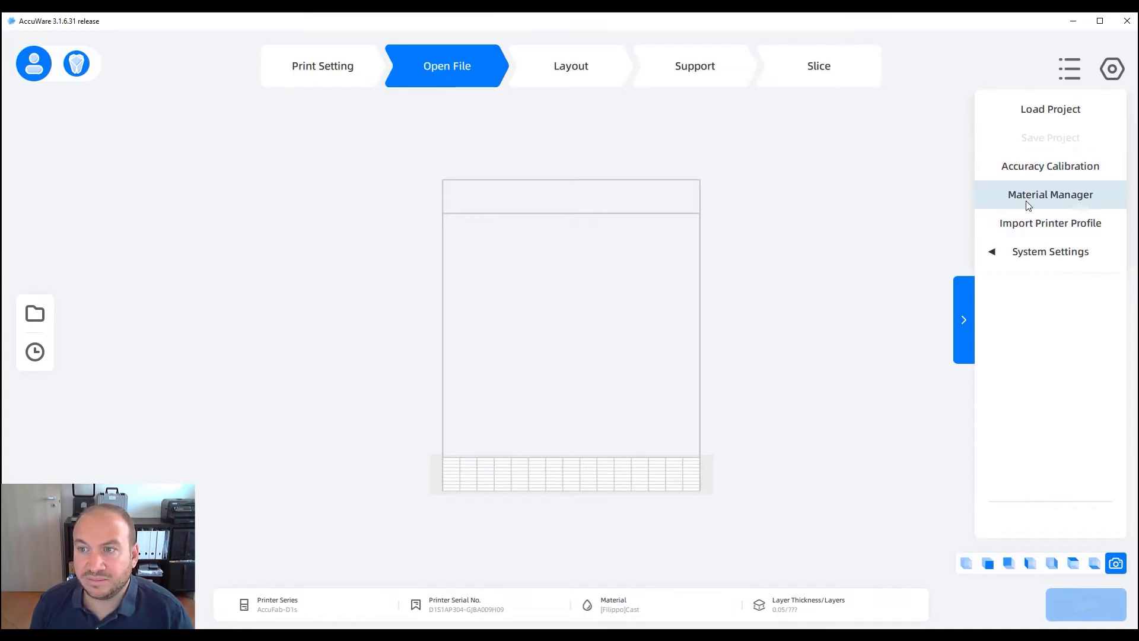
{"action": "left_click", "coordinate": [1035, 172]}
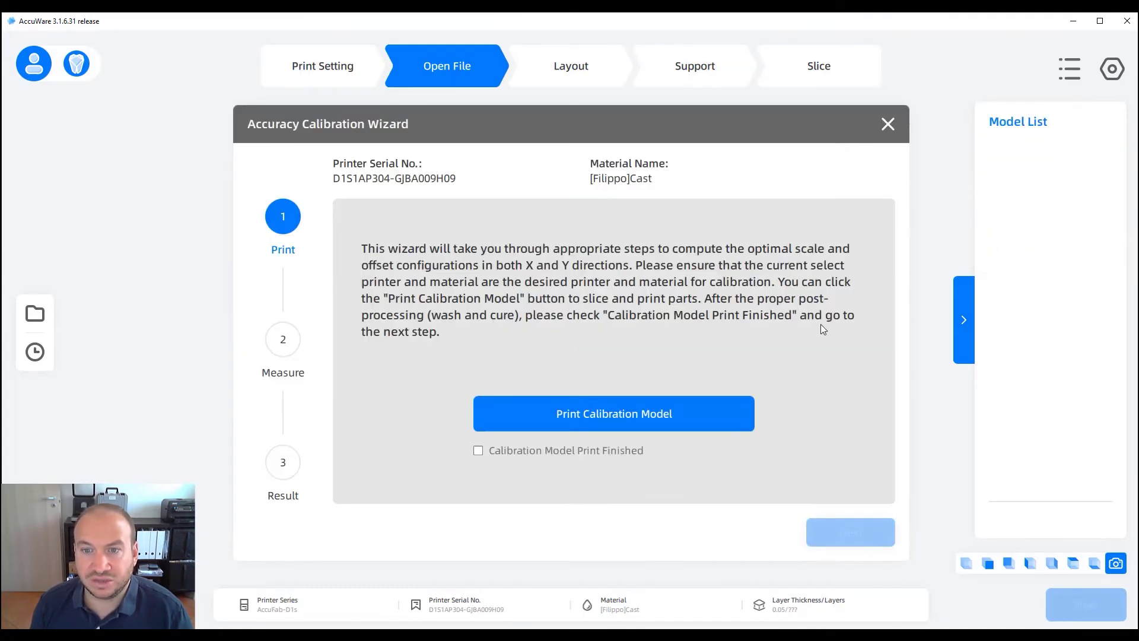
Slice the calibration model and save its print file to the Desktop
{"action": "left_click", "coordinate": [557, 420]}
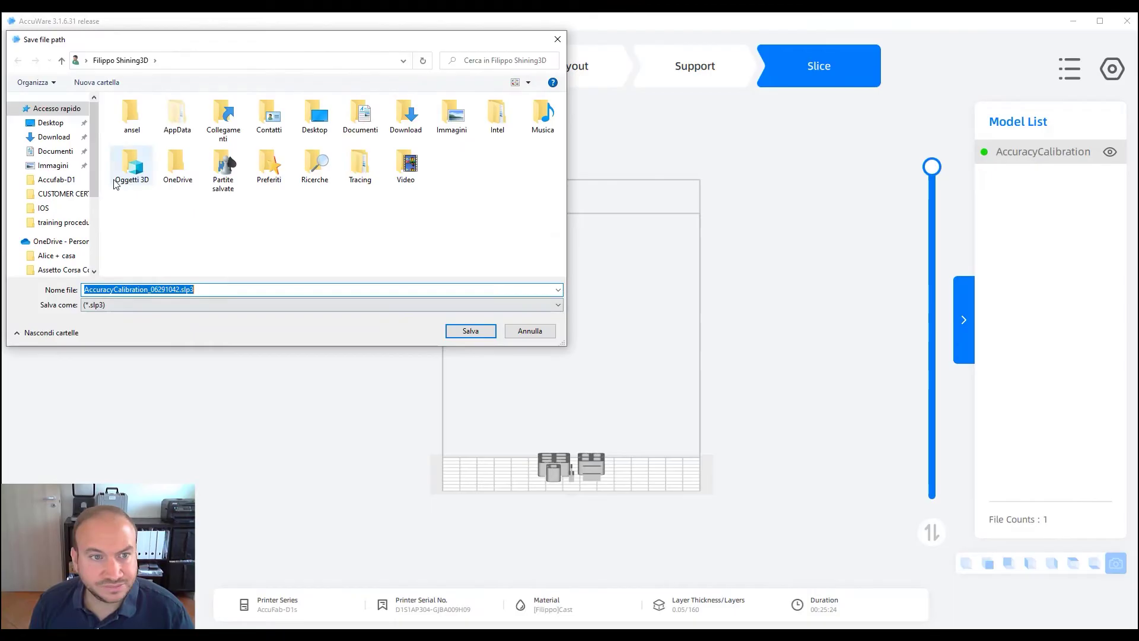
{"action": "left_click", "coordinate": [66, 127]}
{"action": "left_click", "coordinate": [468, 331]}
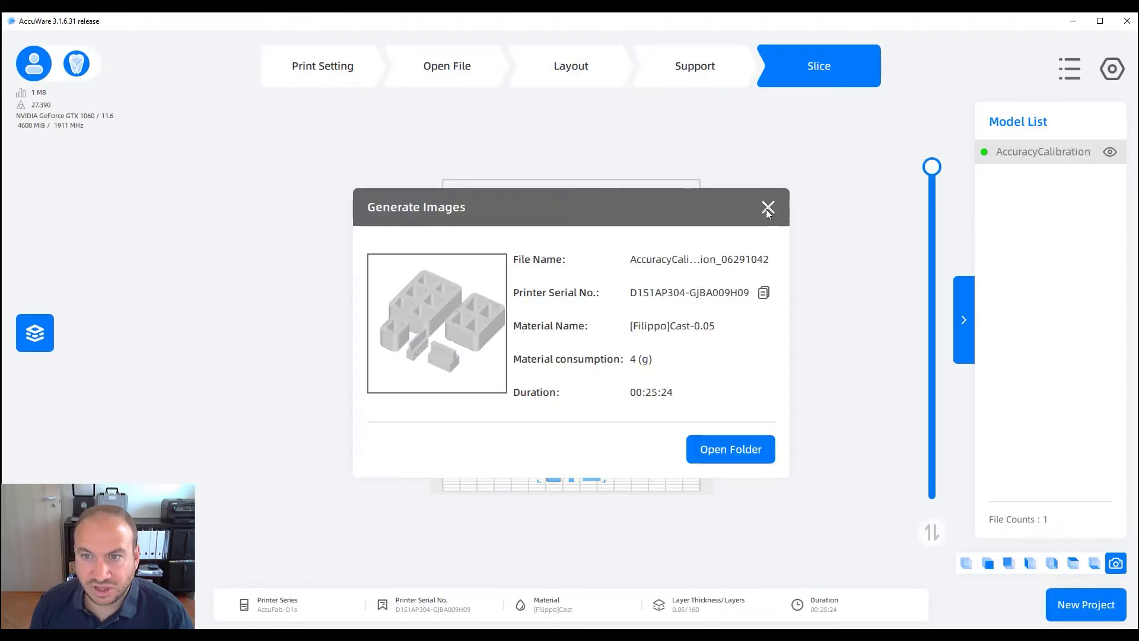
{"action": "left_click", "coordinate": [768, 207]}
Zoom and orbit to view the whole sliced calibration model, then deselect it
{"action": "scroll", "coordinate": [570, 527], "scroll_direction": "up", "scroll_amount": 5}
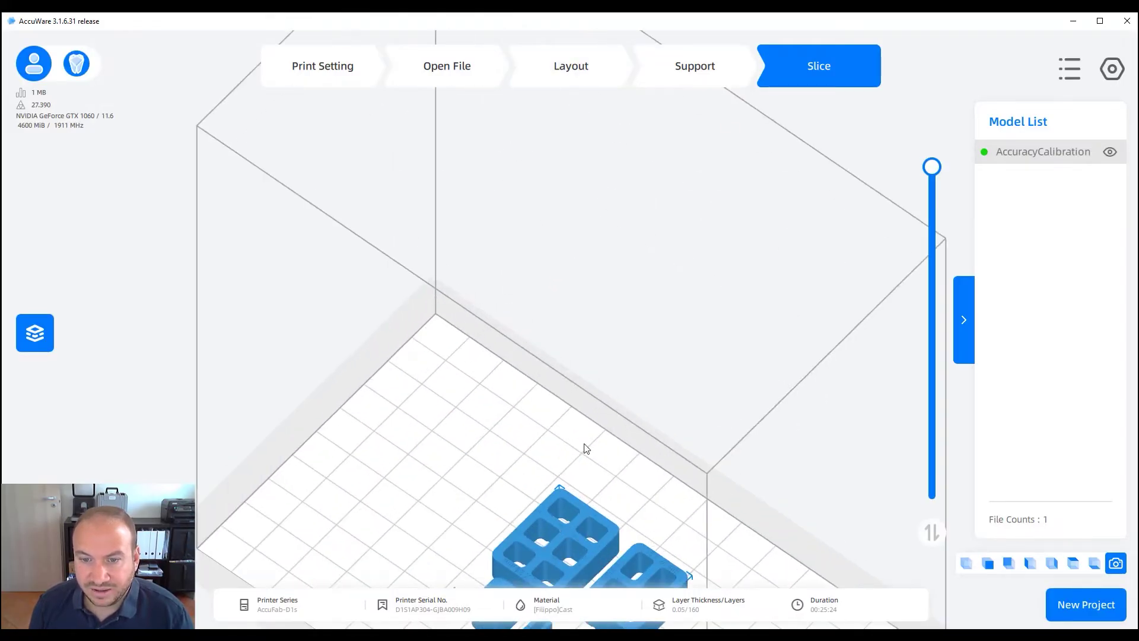
{"action": "scroll", "coordinate": [667, 432], "scroll_direction": "up", "scroll_amount": 1}
{"action": "right_click_drag", "start_coordinate": [666, 432], "coordinate": [775, 460]}
{"action": "scroll", "coordinate": [732, 483], "scroll_direction": "down", "scroll_amount": 2}
{"action": "scroll", "coordinate": [734, 487], "scroll_direction": "down", "scroll_amount": 1}
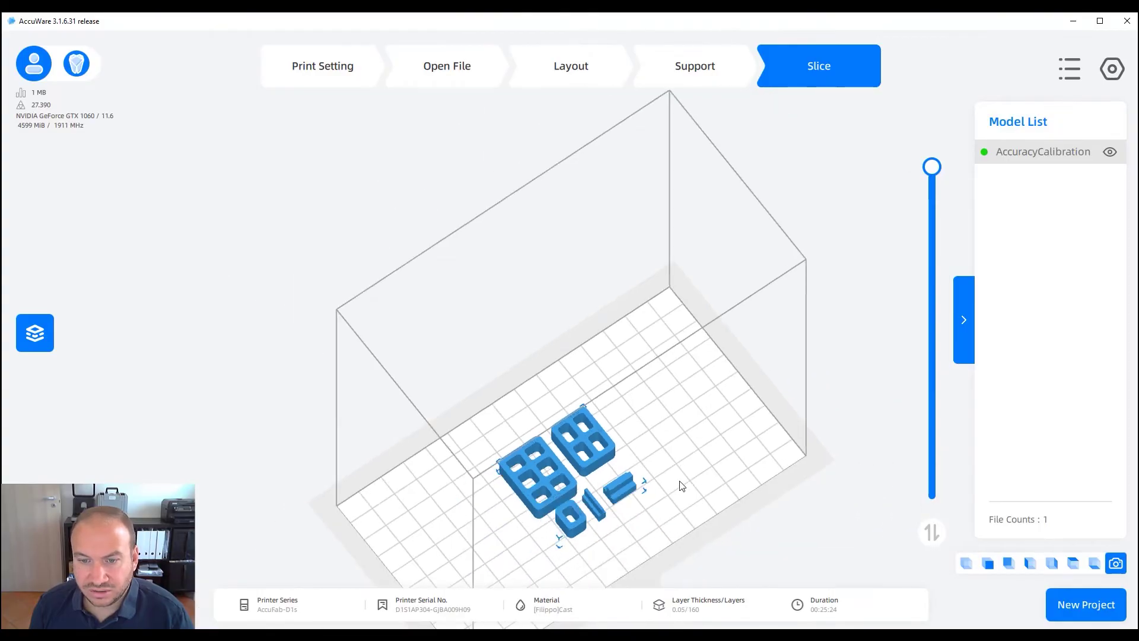
{"action": "left_click", "coordinate": [681, 484]}
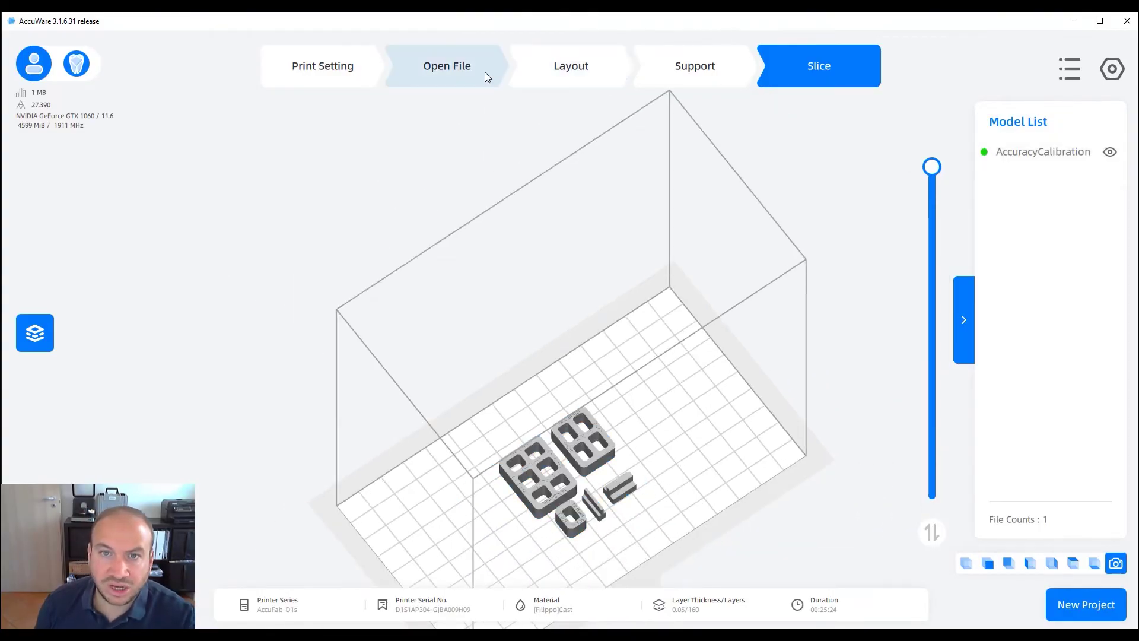
Return to Layout/Support and orbit and zoom for a low, close view of the calibration parts
{"action": "left_click", "coordinate": [561, 67]}
{"action": "right_click_drag", "start_coordinate": [679, 473], "coordinate": [611, 479]}
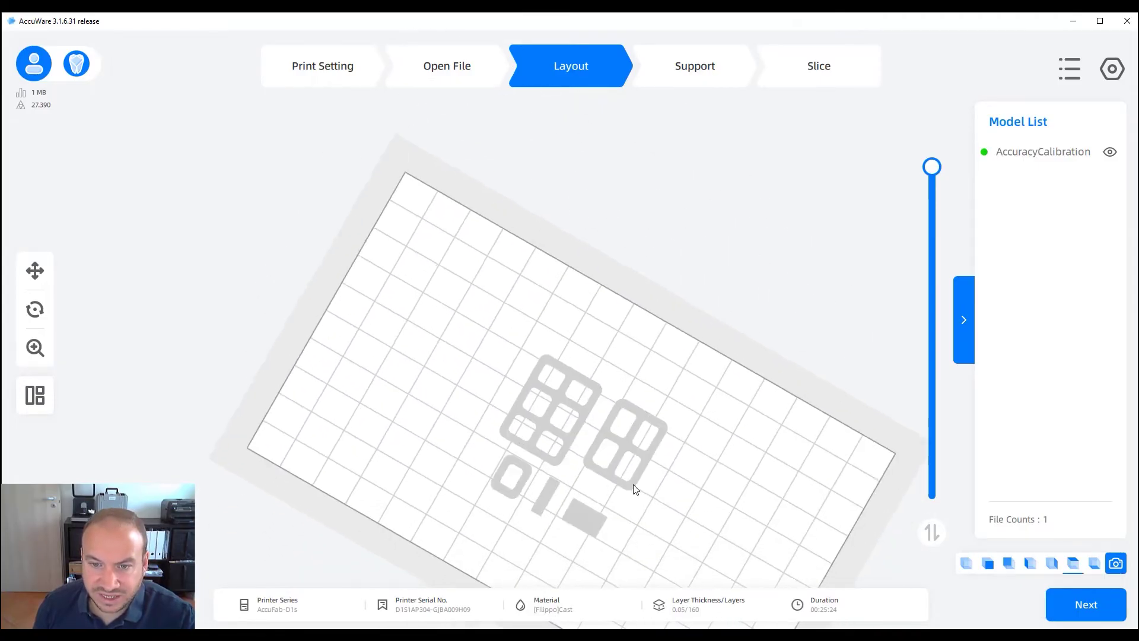
{"action": "scroll", "coordinate": [604, 486], "scroll_direction": "up", "scroll_amount": 4}
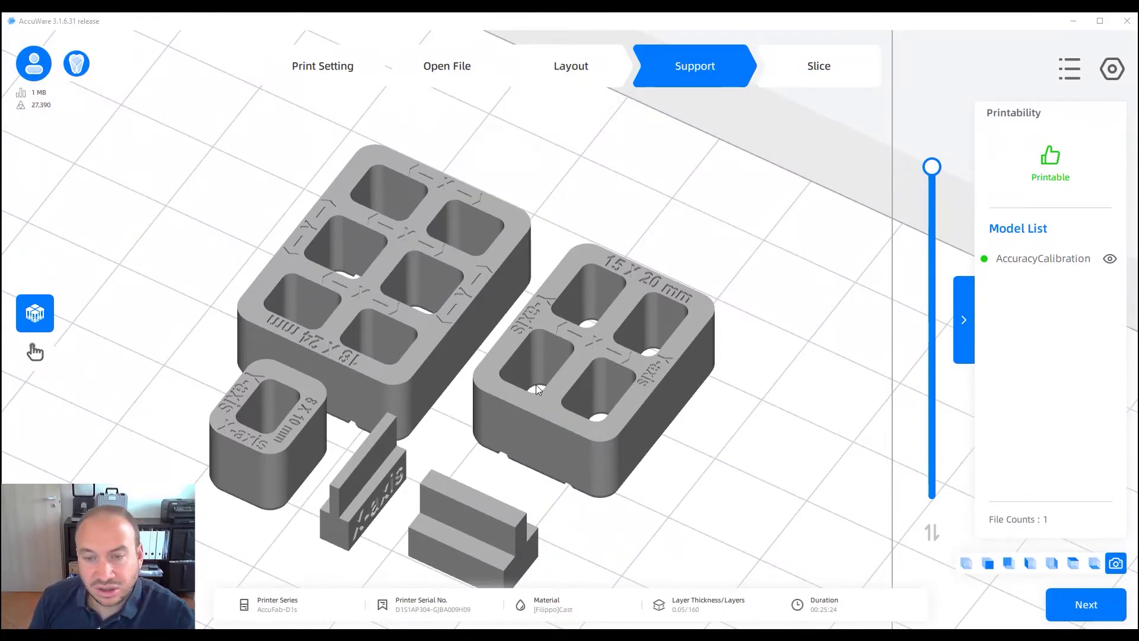
{"action": "right_click_drag", "start_coordinate": [422, 424], "coordinate": [460, 414]}
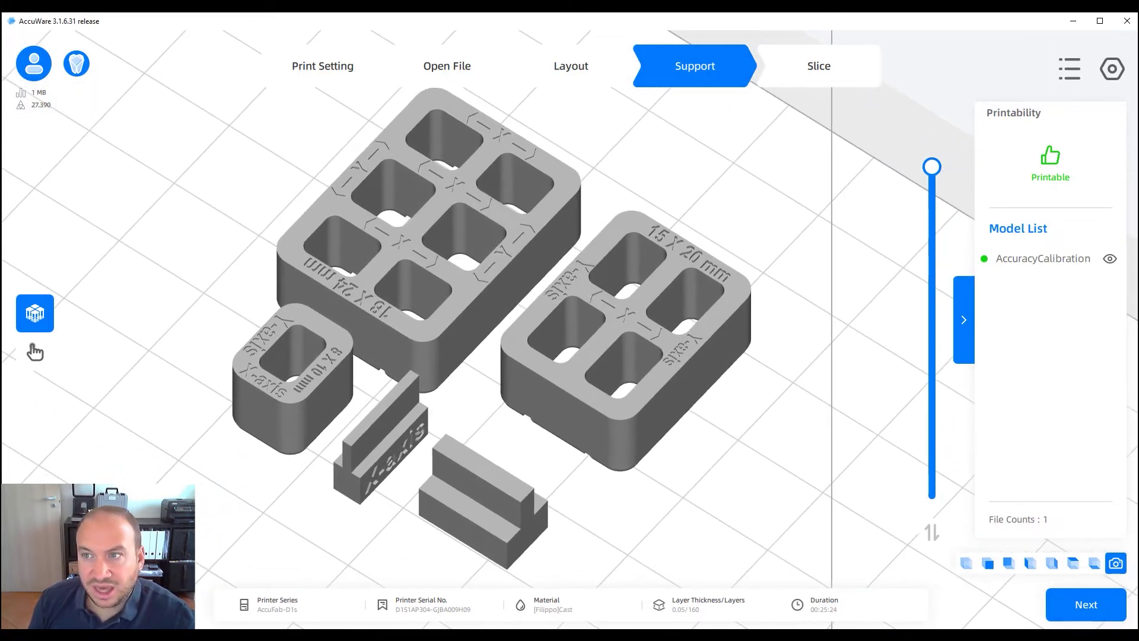
{"action": "left_click", "coordinate": [1069, 69]}
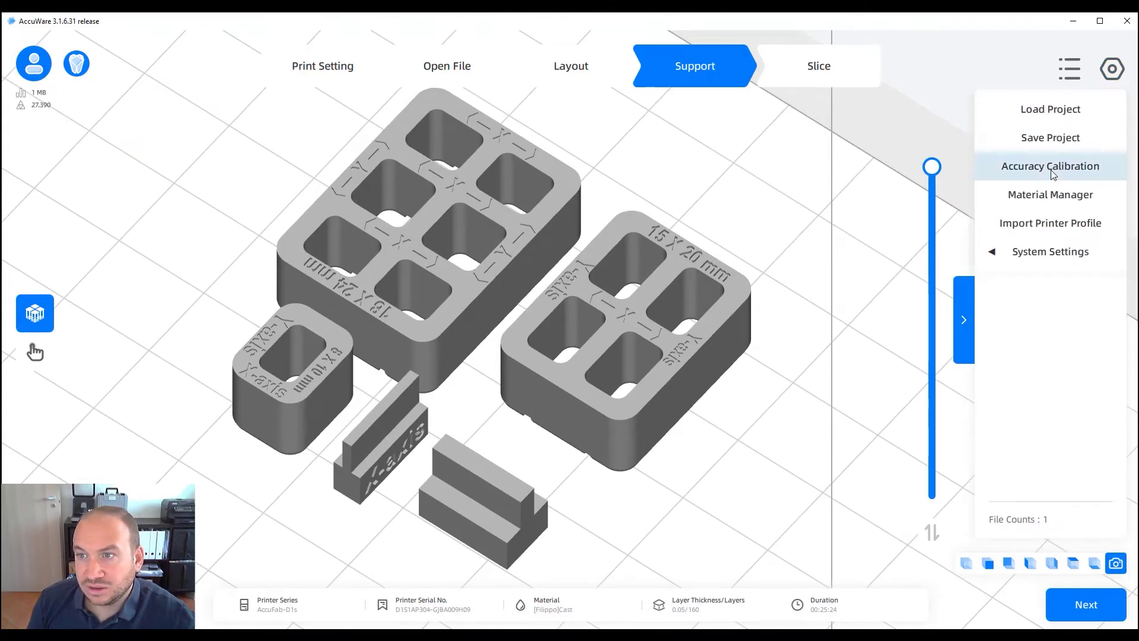
Restart the calibration wizard, mark the print finished and reach the Measure step
{"action": "left_click", "coordinate": [1055, 174]}
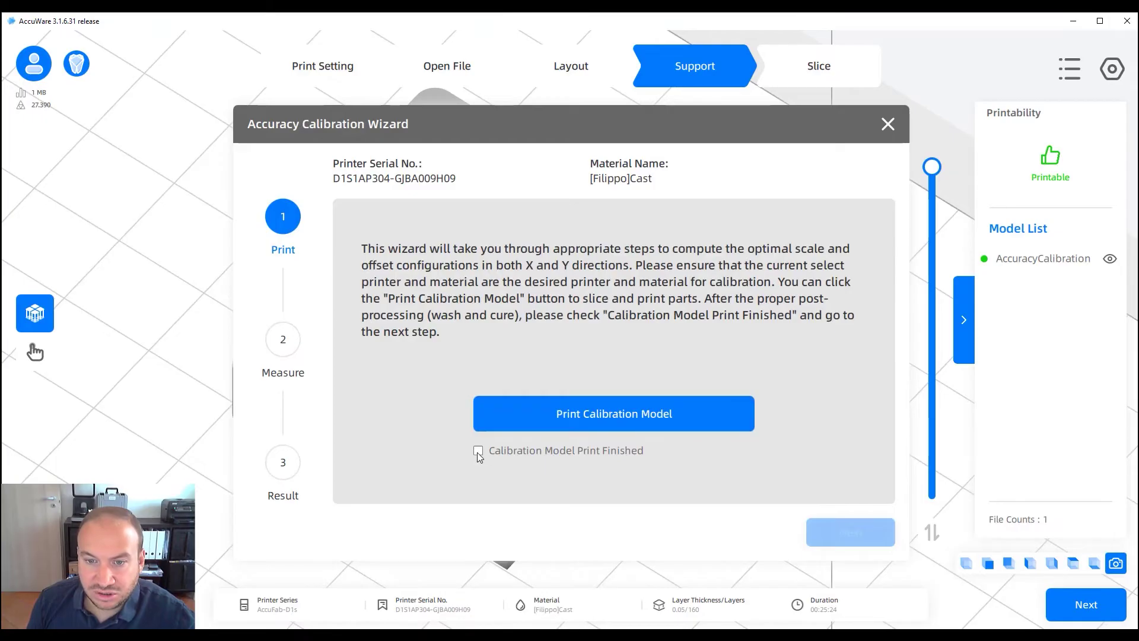
{"action": "left_click", "coordinate": [479, 430]}
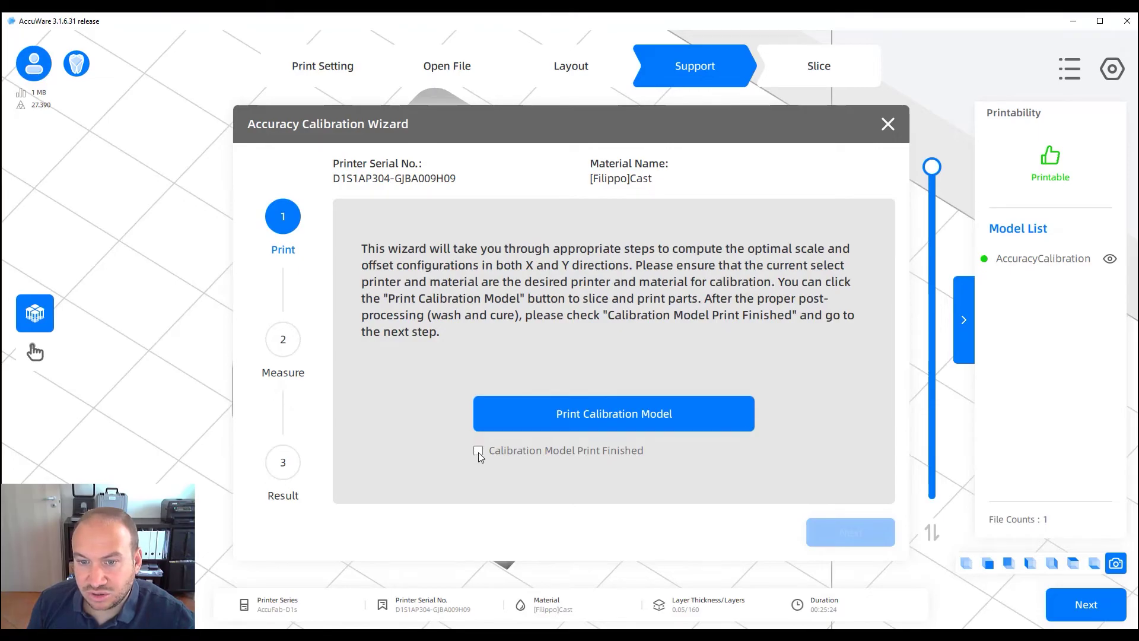
{"action": "left_click", "coordinate": [478, 452]}
{"action": "left_click", "coordinate": [855, 541]}
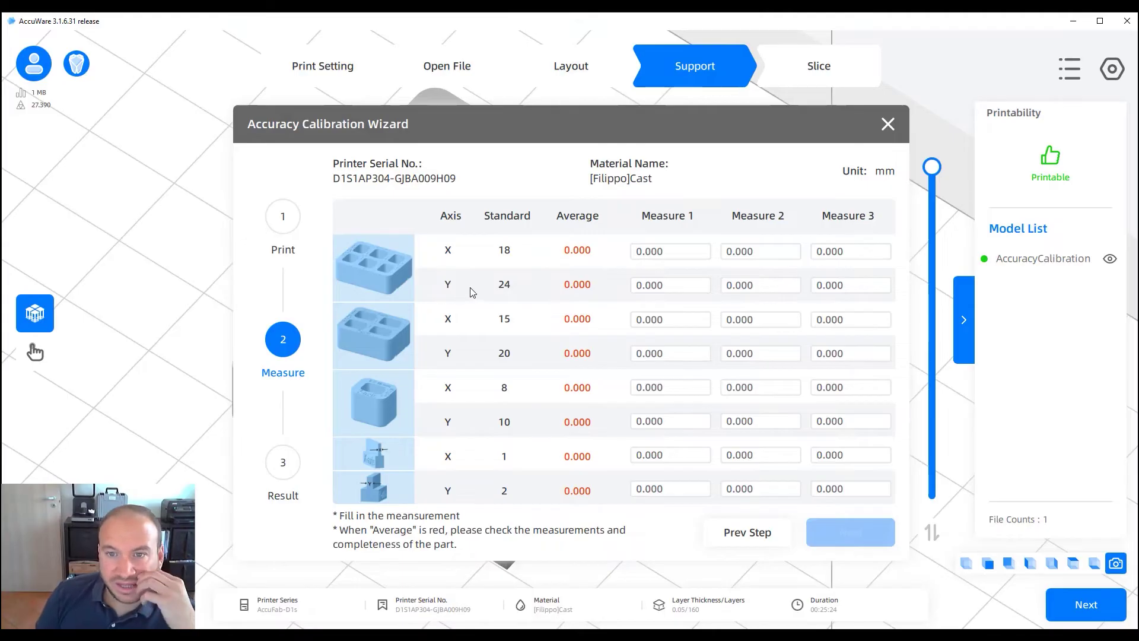
{"action": "left_click_drag", "start_coordinate": [660, 120], "coordinate": [395, 202]}
{"action": "left_click_drag", "start_coordinate": [630, 200], "coordinate": [957, 177]}
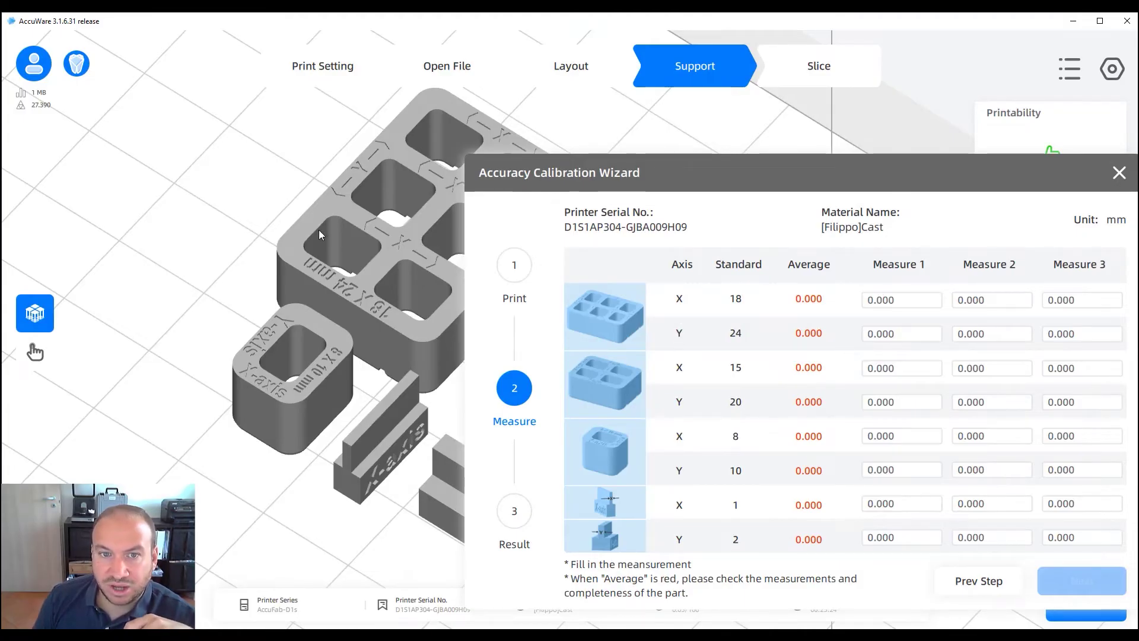
{"action": "left_click_drag", "start_coordinate": [703, 188], "coordinate": [458, 130]}
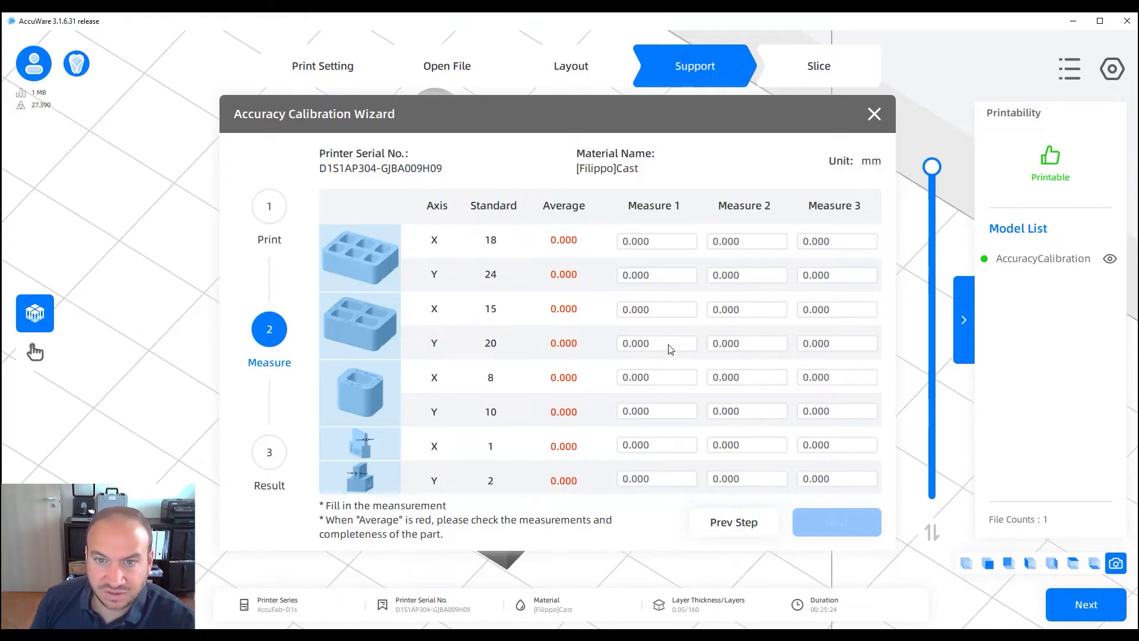
Enter the 18 mm readings 18.010, 18.090, 18.200 and 24 mm readings 24.100, 24.200, 24.300
{"action": "left_click", "coordinate": [632, 245]}
{"action": "type", "text": "18.010"}
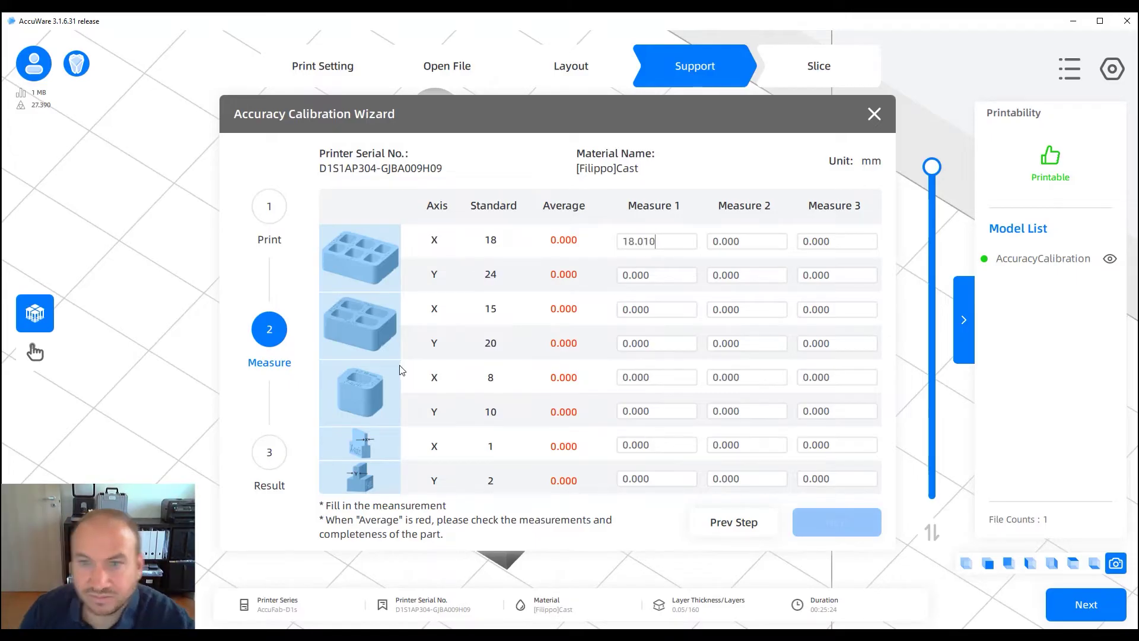
{"action": "key", "text": "Tab"}
{"action": "type", "text": "18.090"}
{"action": "left_click", "coordinate": [817, 243]}
{"action": "type", "text": "18.200"}
{"action": "left_click", "coordinate": [666, 278]}
{"action": "type", "text": "24.100"}
{"action": "key", "text": "Tab"}
{"action": "type", "text": "24.200"}
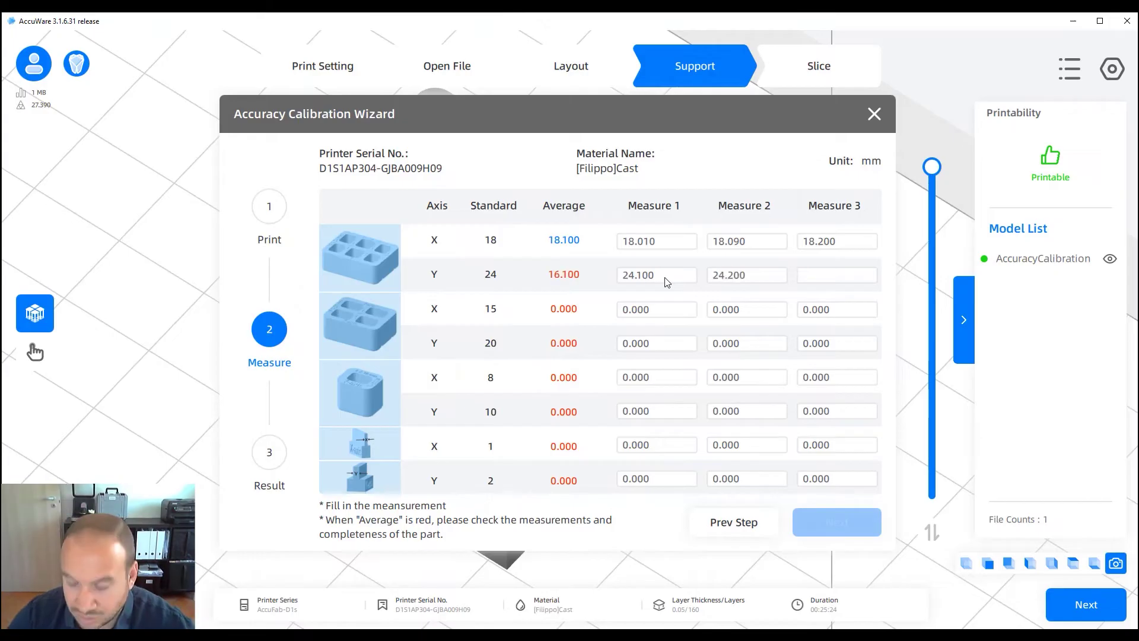
{"action": "key", "text": "Tab"}
{"action": "type", "text": "24.300"}
Enter the remaining readings for 15 (15.2/15.2/15.3), 20, 8, 10, 1 and 2 mm parts
{"action": "key", "text": "Tab"}
{"action": "type", "text": "15.200"}
{"action": "key", "text": "Tab"}
{"action": "type", "text": "15.200"}
{"action": "key", "text": "Tab"}
{"action": "type", "text": "15.30020.100"}
{"action": "key", "text": "Tab"}
{"action": "type", "text": "20.200"}
{"action": "key", "text": "Tab"}
{"action": "type", "text": "20.300\t8.100\t8.200\t8.100\t10.200\t10.300\t10.200\t1.100\t1.200\t1.100\t2.100\t2.200\t2.1"}
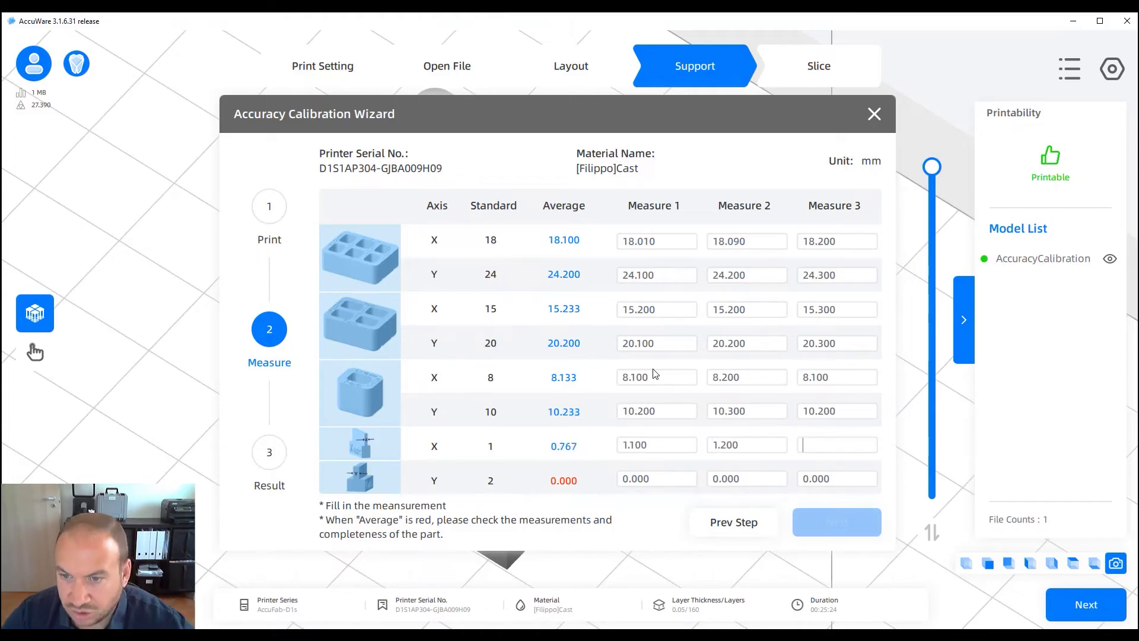
{"action": "type", "text": "00"}
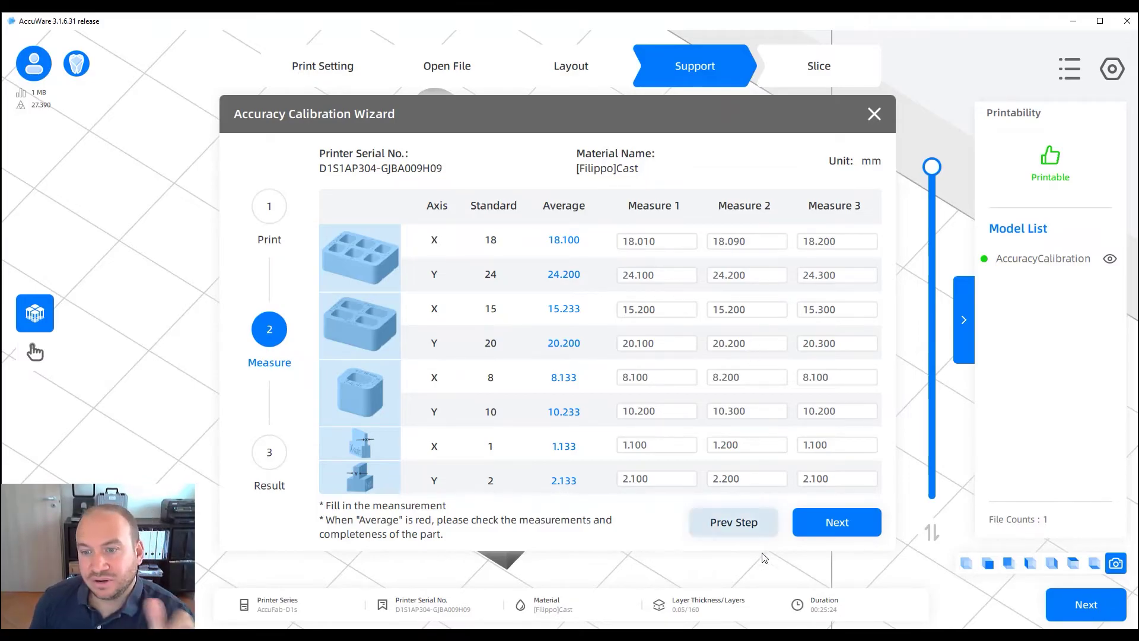
Calculate the result (X 100.23%, Y 100.12%, contour -0.069 mm) and apply it to the printer
{"action": "left_click", "coordinate": [840, 532]}
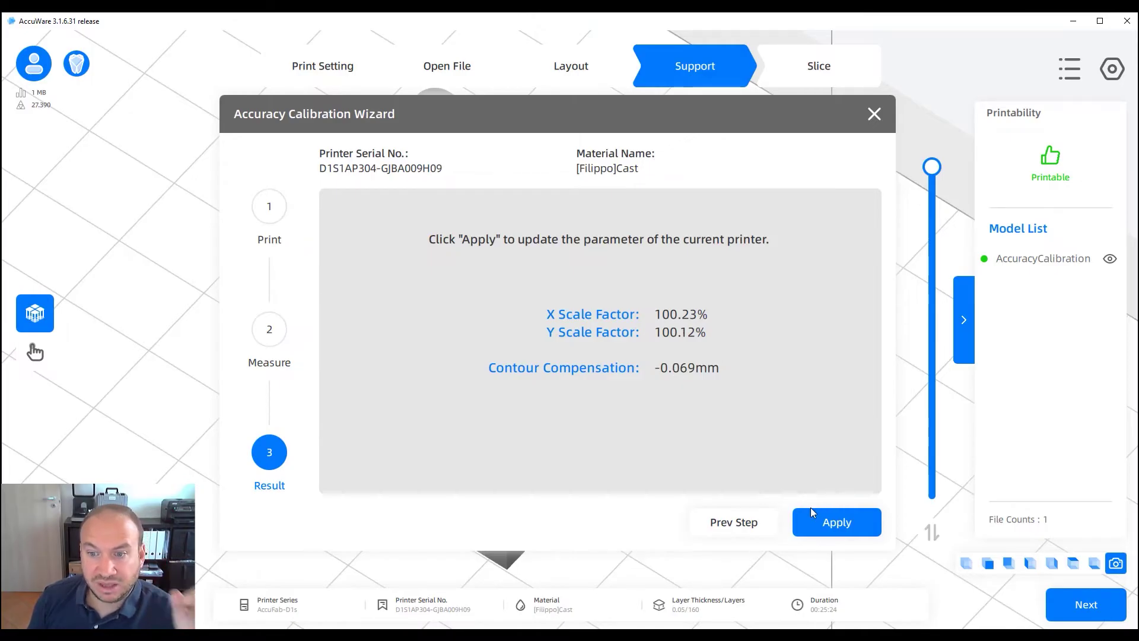
{"action": "left_click", "coordinate": [834, 520]}
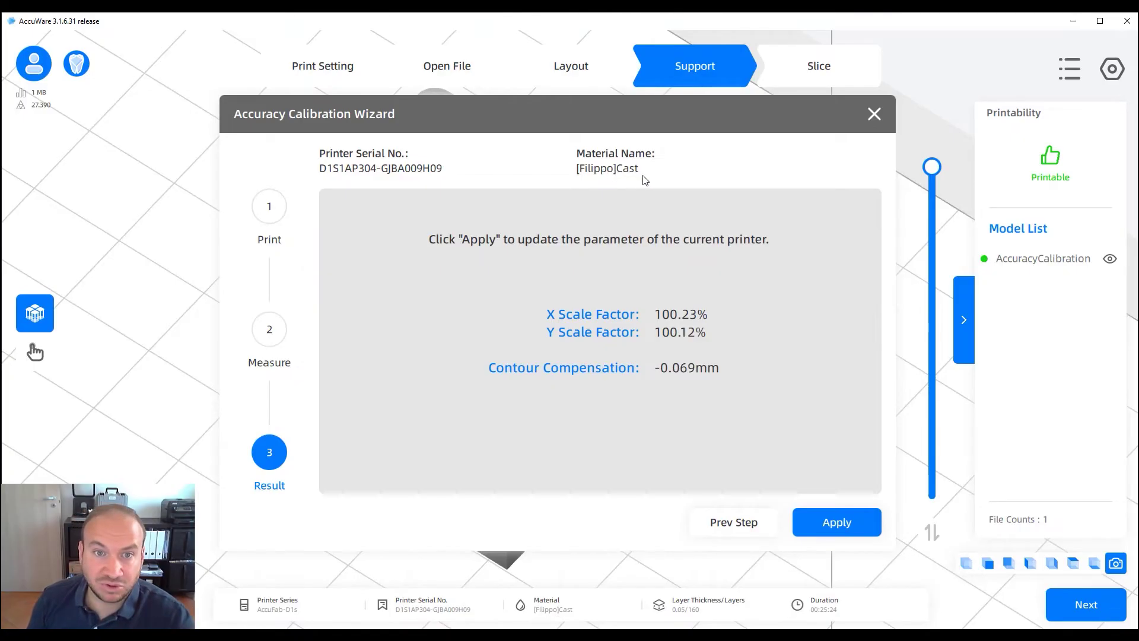
Close the wizard and success message, check the empty printer list, then bring up Material Manager
{"action": "left_click", "coordinate": [849, 517]}
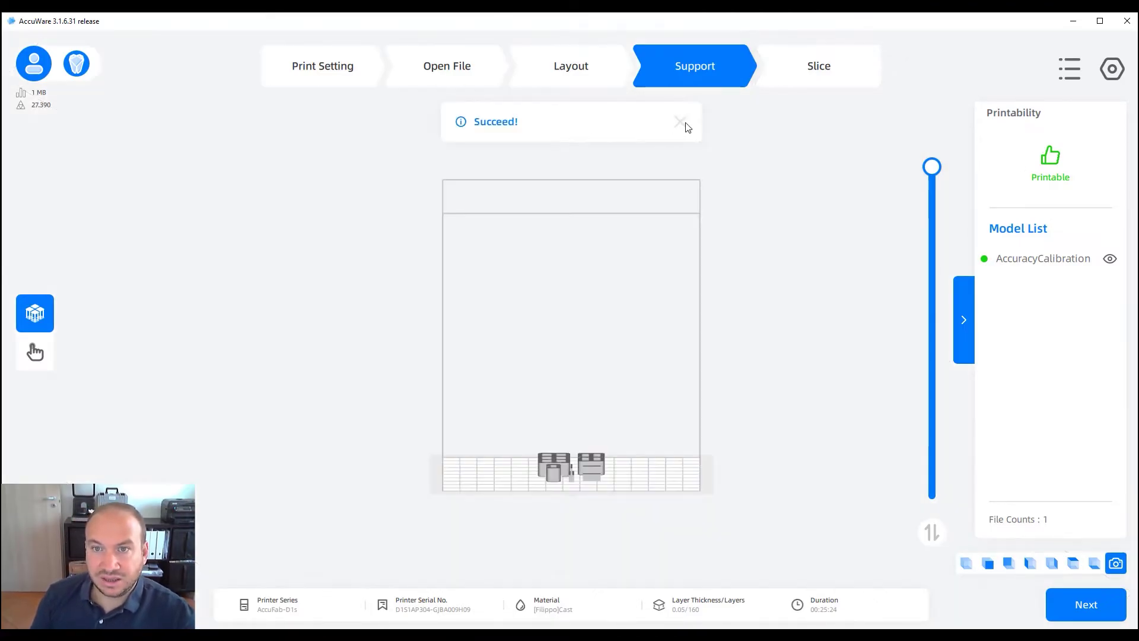
{"action": "left_click", "coordinate": [681, 122]}
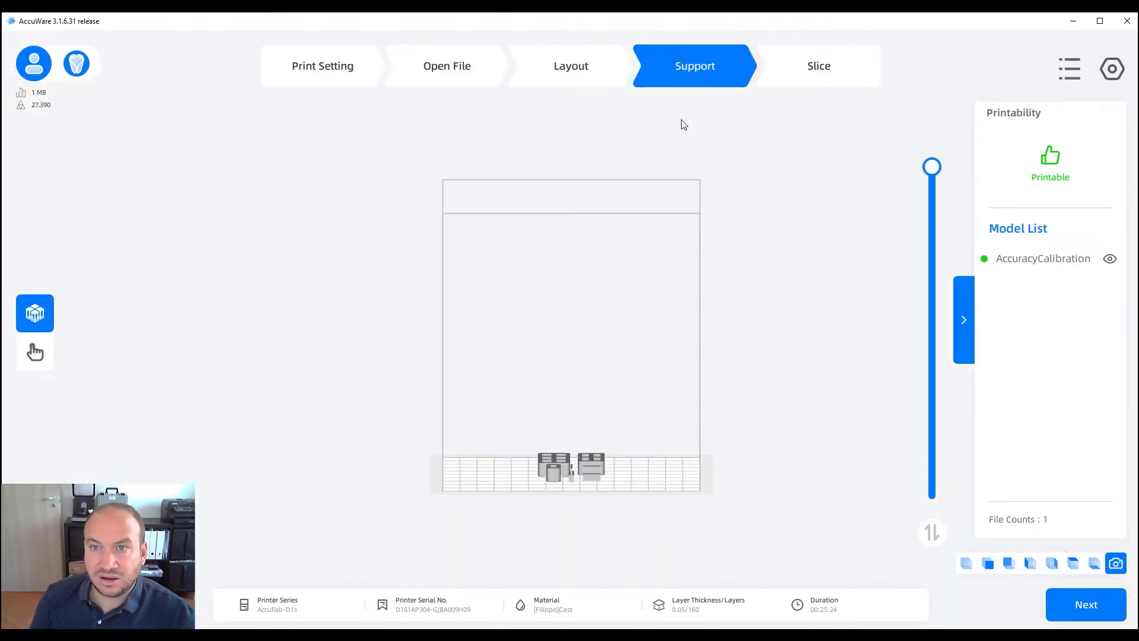
{"action": "left_click", "coordinate": [1062, 74]}
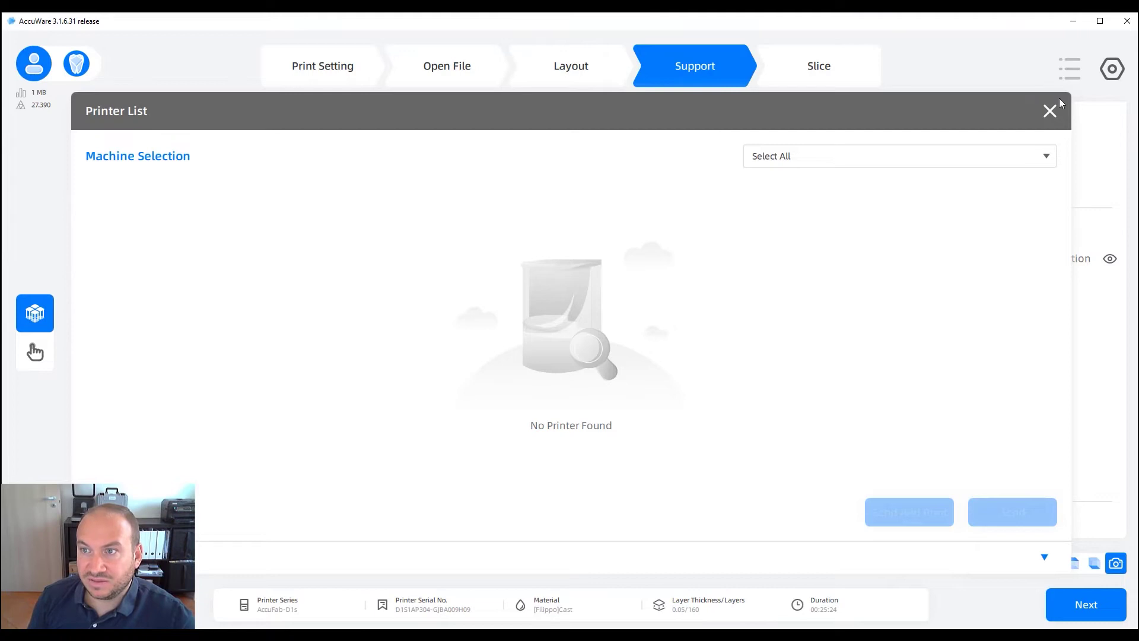
{"action": "left_click", "coordinate": [1052, 108]}
{"action": "left_click", "coordinate": [1120, 67]}
{"action": "left_click", "coordinate": [1038, 194]}
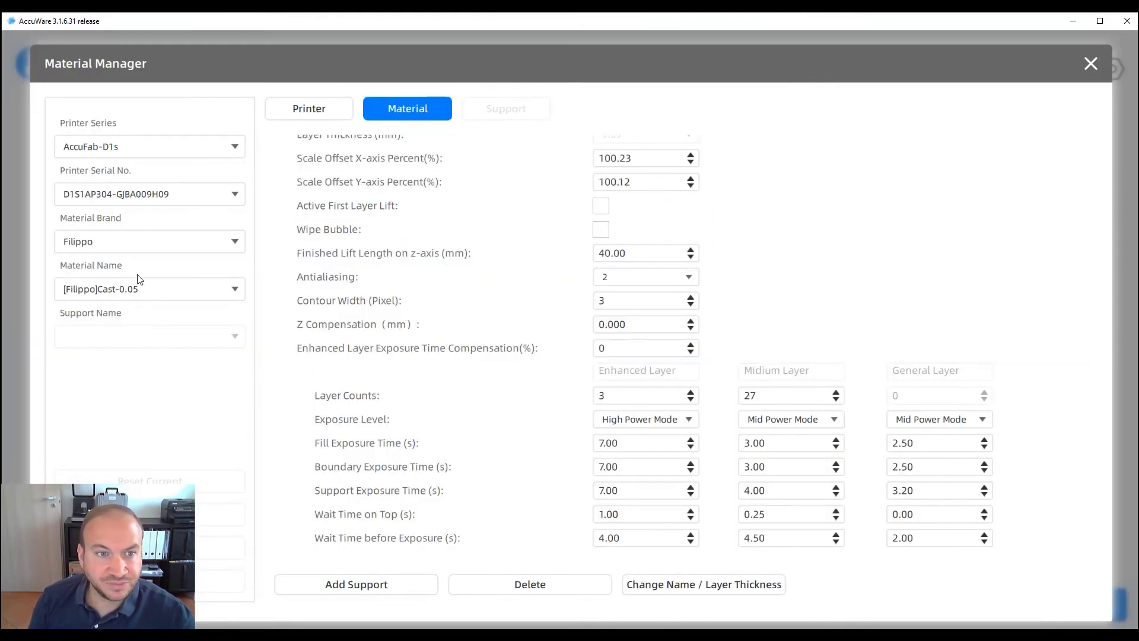
{"action": "scroll", "coordinate": [617, 380], "scroll_direction": "up", "scroll_amount": 3}
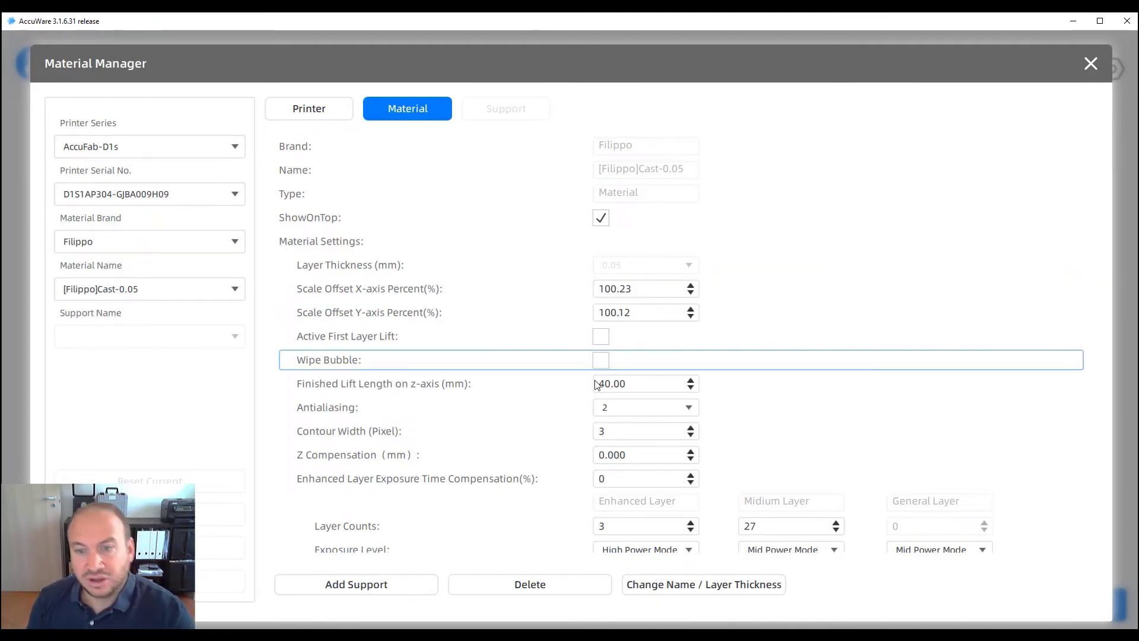
{"action": "scroll", "coordinate": [623, 430], "scroll_direction": "down", "scroll_amount": 5}
{"action": "scroll", "coordinate": [636, 439], "scroll_direction": "down", "scroll_amount": 1}
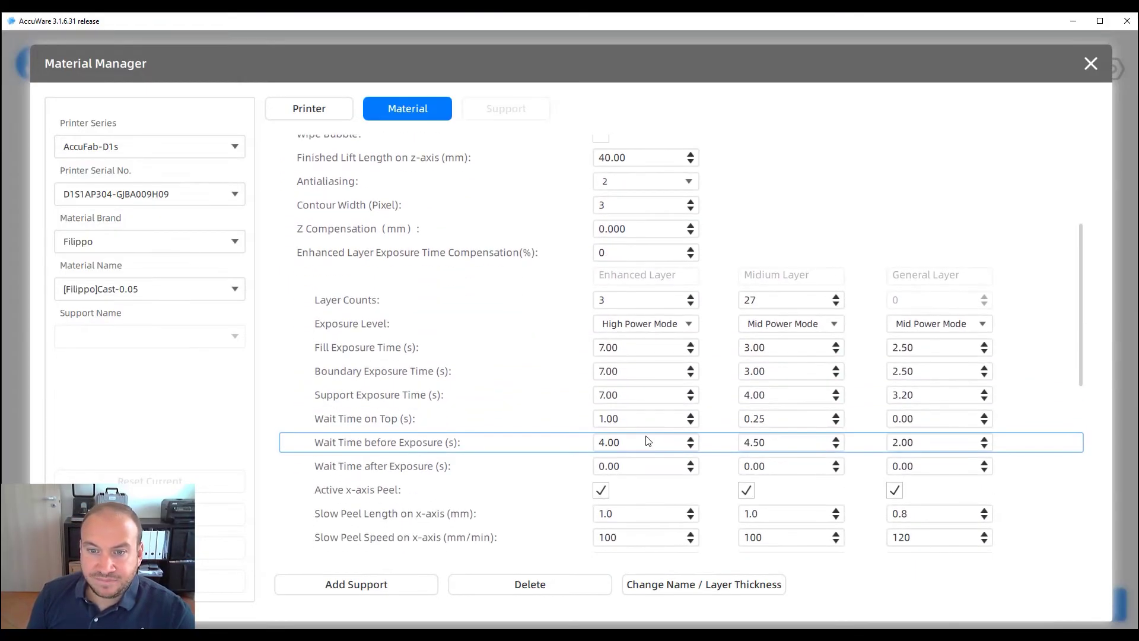
{"action": "scroll", "coordinate": [658, 419], "scroll_direction": "up", "scroll_amount": 5}
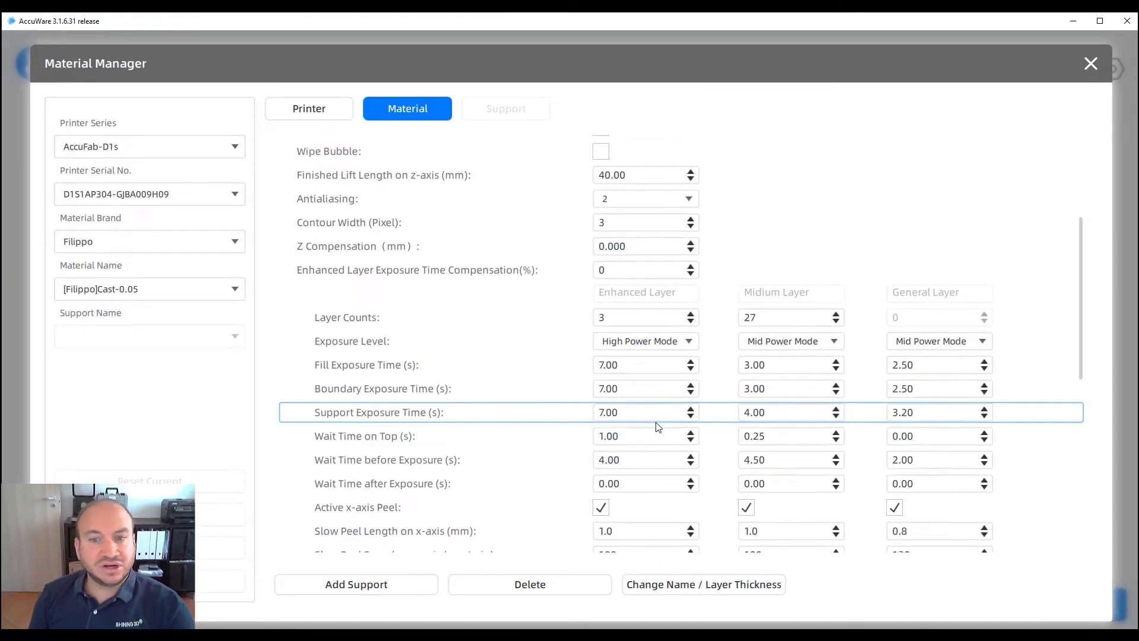
{"action": "scroll", "coordinate": [659, 415], "scroll_direction": "down", "scroll_amount": 5}
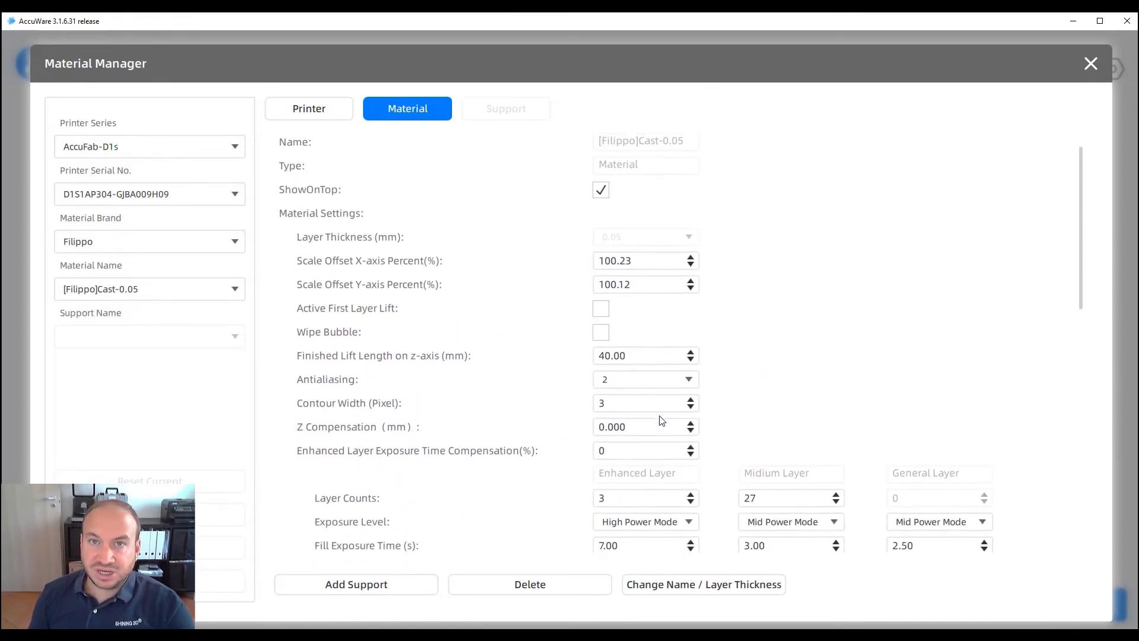
{"action": "scroll", "coordinate": [674, 397], "scroll_direction": "down", "scroll_amount": 1}
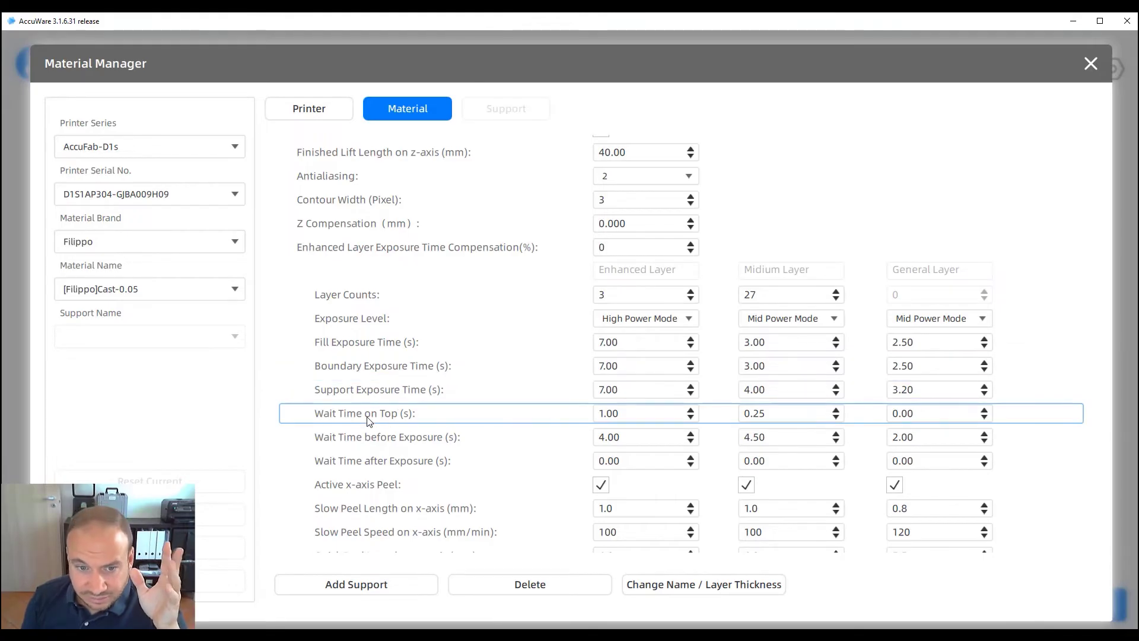
{"action": "scroll", "coordinate": [371, 415], "scroll_direction": "down", "scroll_amount": 5}
{"action": "scroll", "coordinate": [391, 410], "scroll_direction": "up", "scroll_amount": 3}
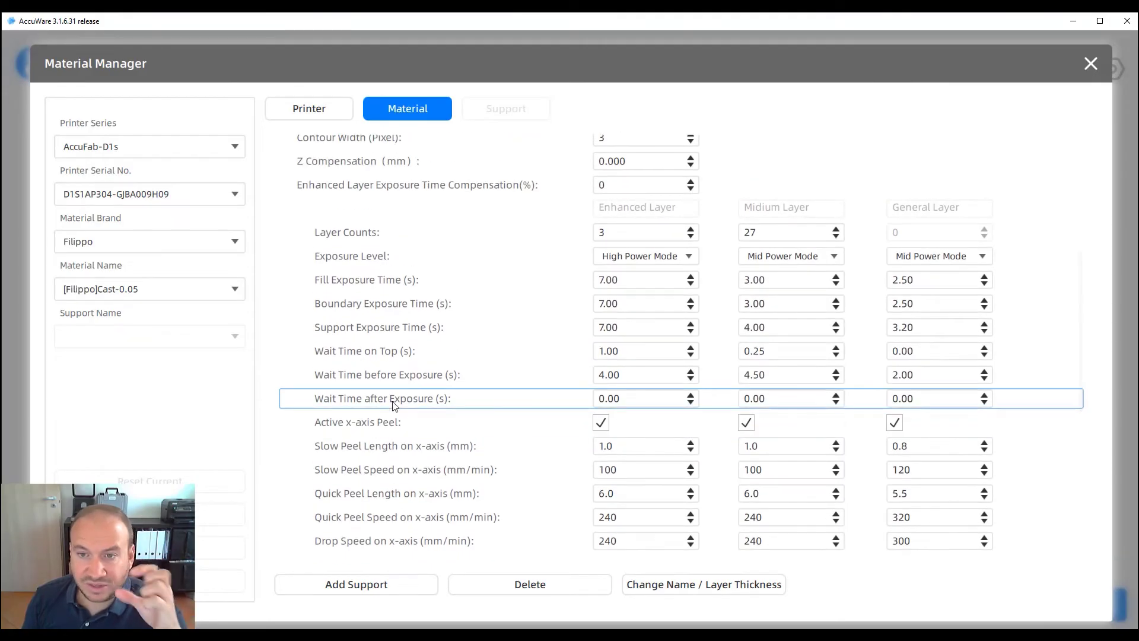
{"action": "scroll", "coordinate": [393, 394], "scroll_direction": "up", "scroll_amount": 5}
{"action": "scroll", "coordinate": [558, 392], "scroll_direction": "down", "scroll_amount": 3}
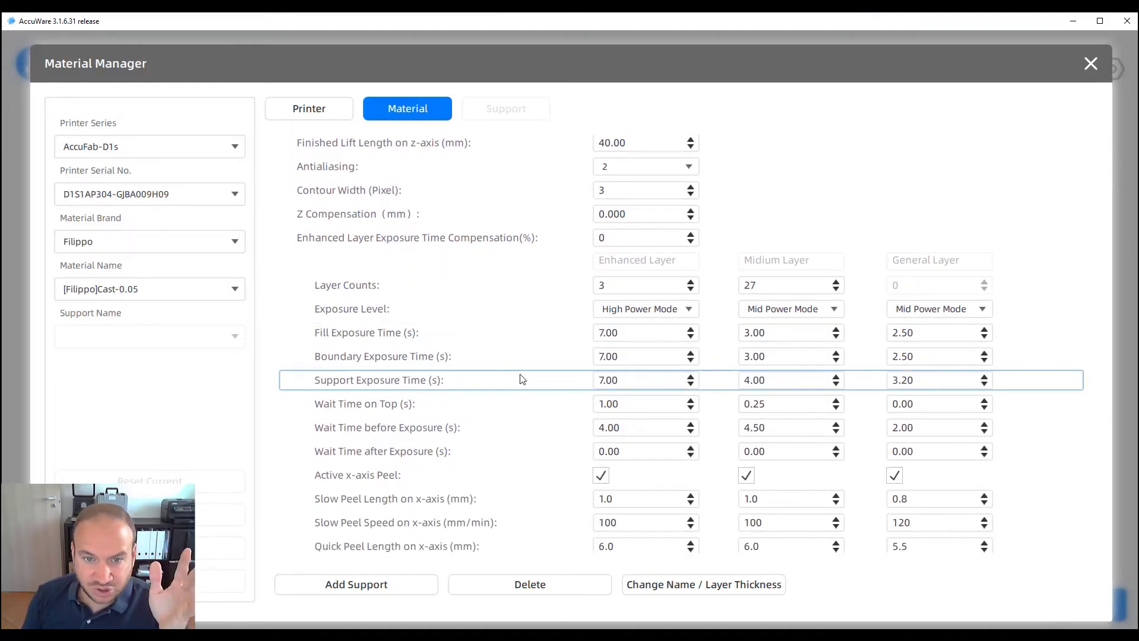
{"action": "left_click", "coordinate": [666, 314]}
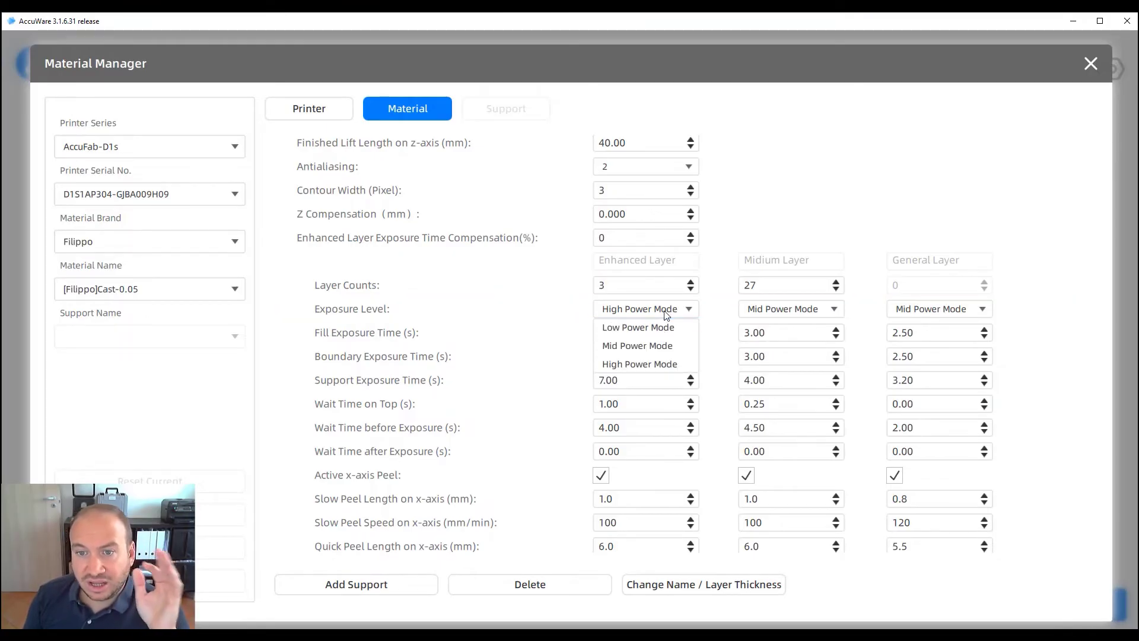
{"action": "left_click", "coordinate": [633, 364]}
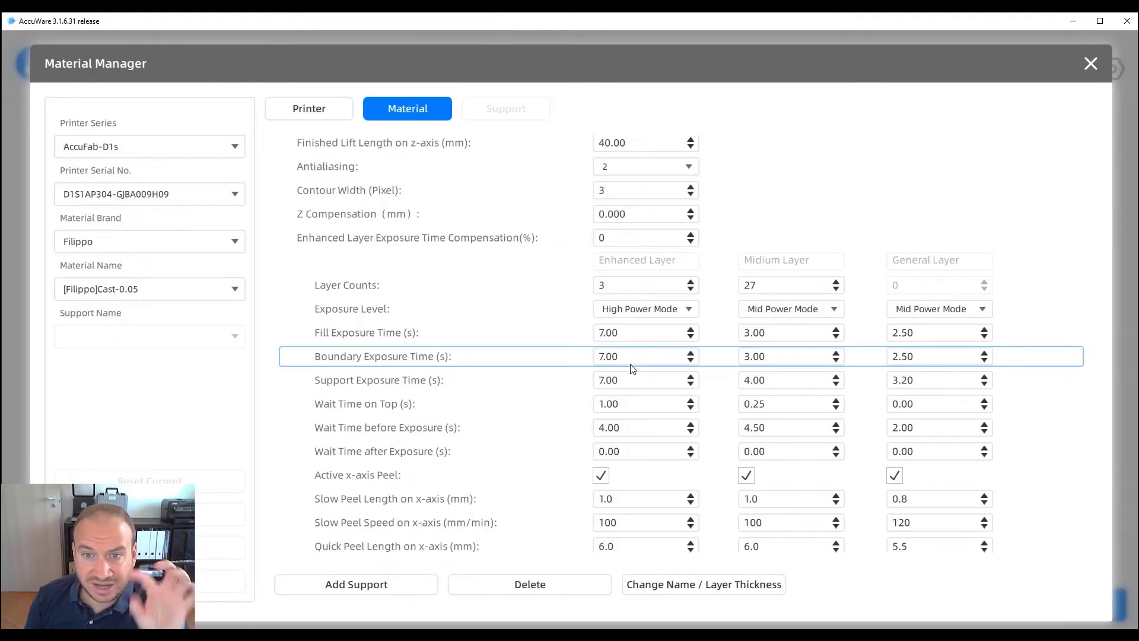
{"action": "left_click", "coordinate": [929, 310]}
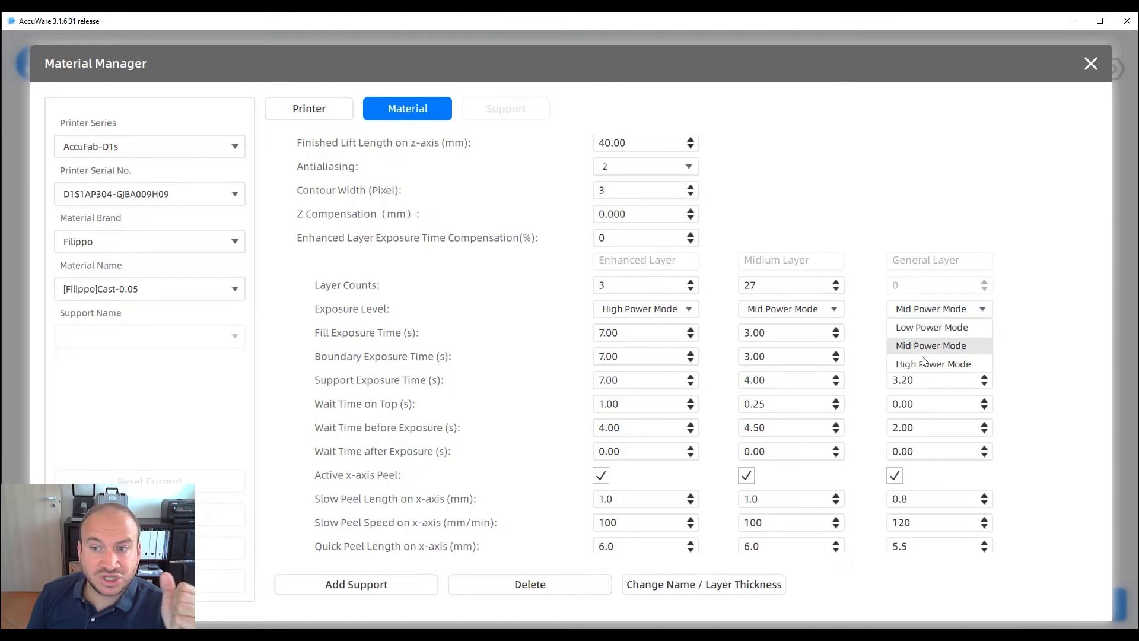
{"action": "left_click", "coordinate": [917, 311]}
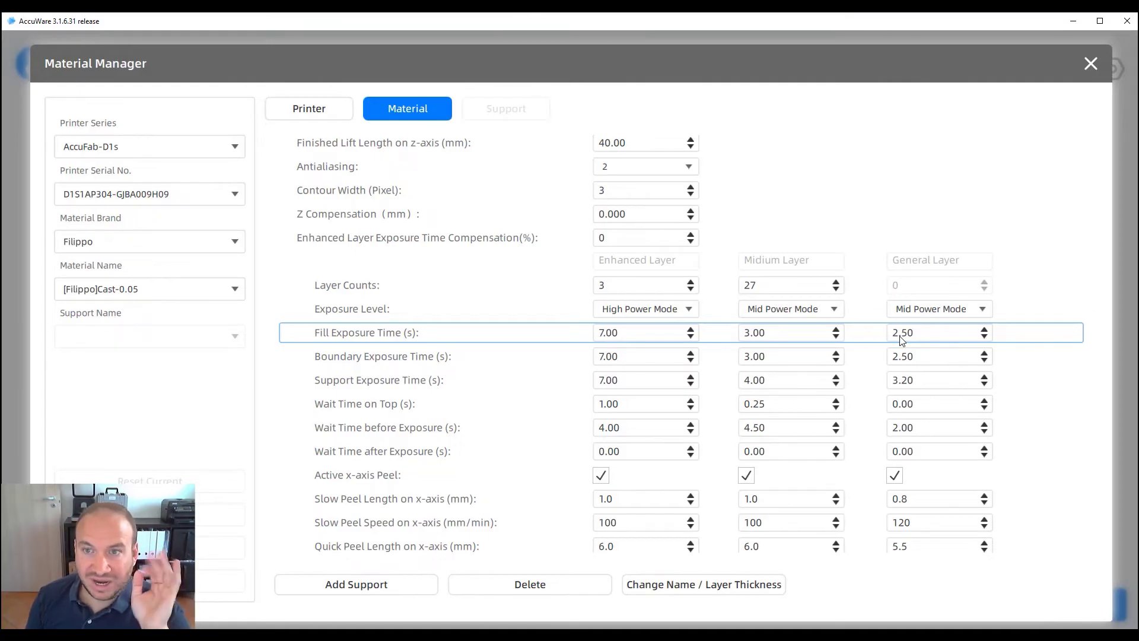
{"action": "left_click", "coordinate": [904, 312]}
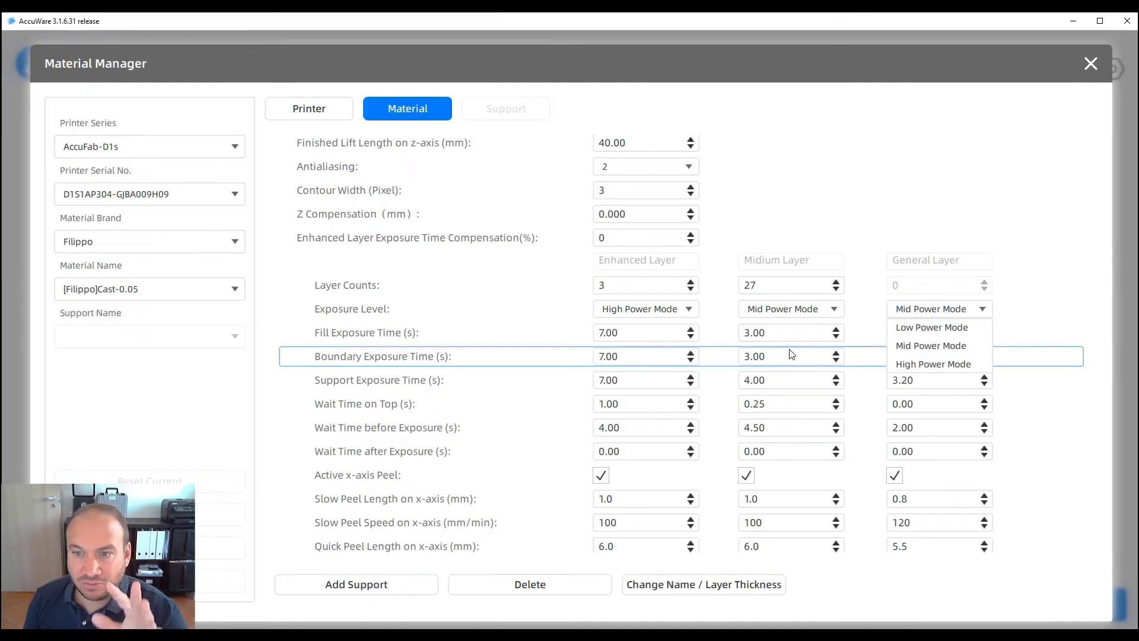
{"action": "left_click", "coordinate": [847, 310]}
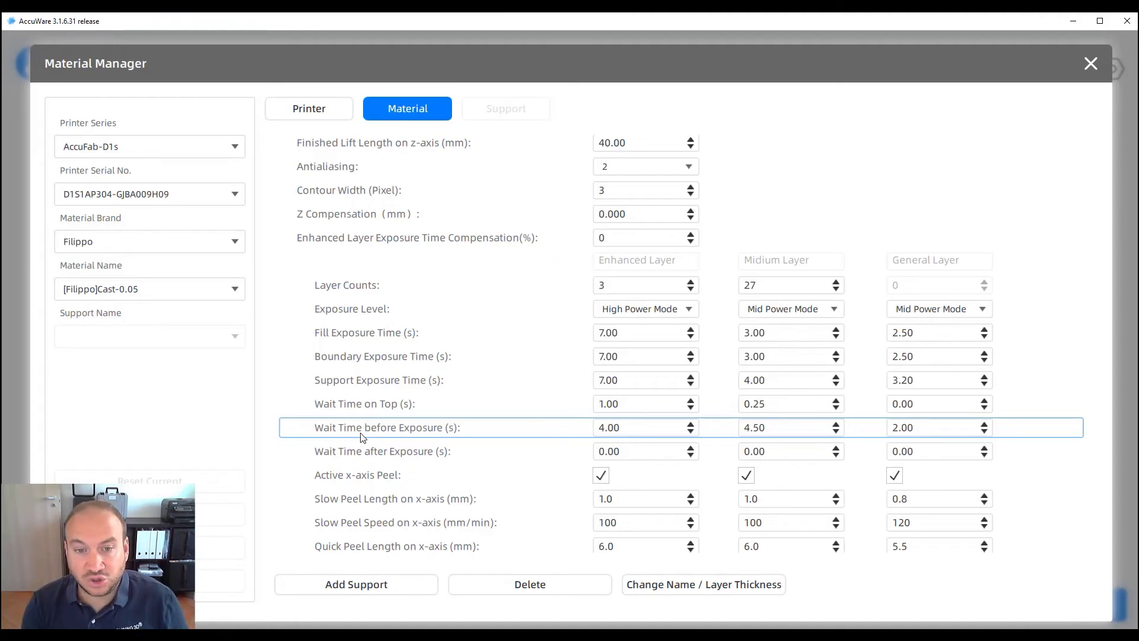
Scroll through Cast-0.05 parameters, reviewing contour offsets 0.005, 0.005 and -0.069 mm
{"action": "scroll", "coordinate": [363, 437], "scroll_direction": "down", "scroll_amount": 5}
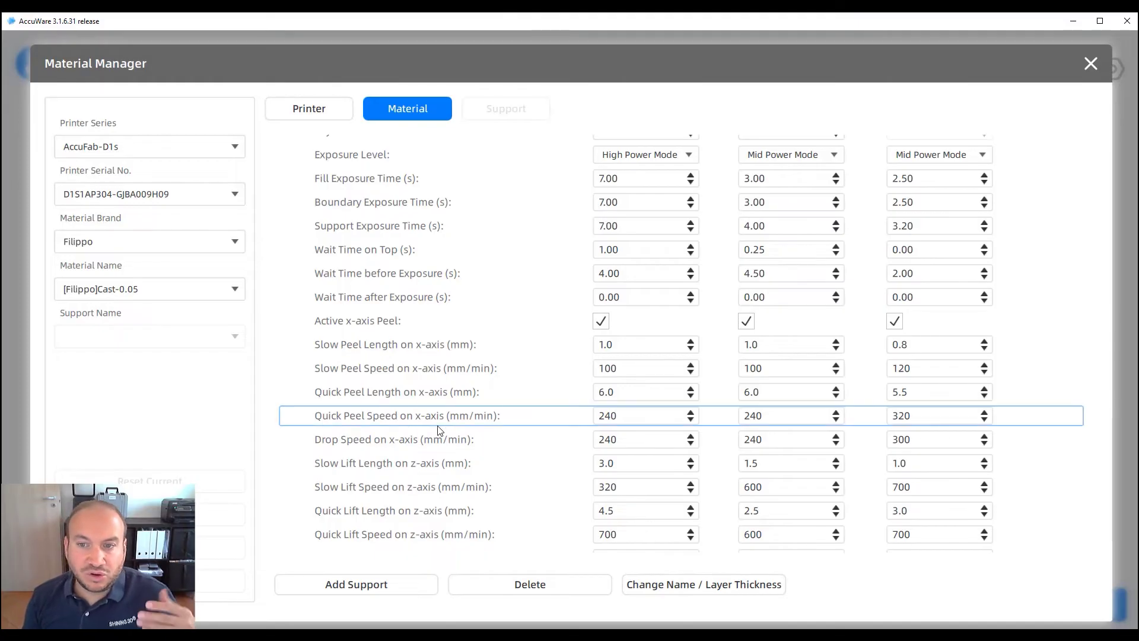
{"action": "scroll", "coordinate": [425, 447], "scroll_direction": "down", "scroll_amount": 10}
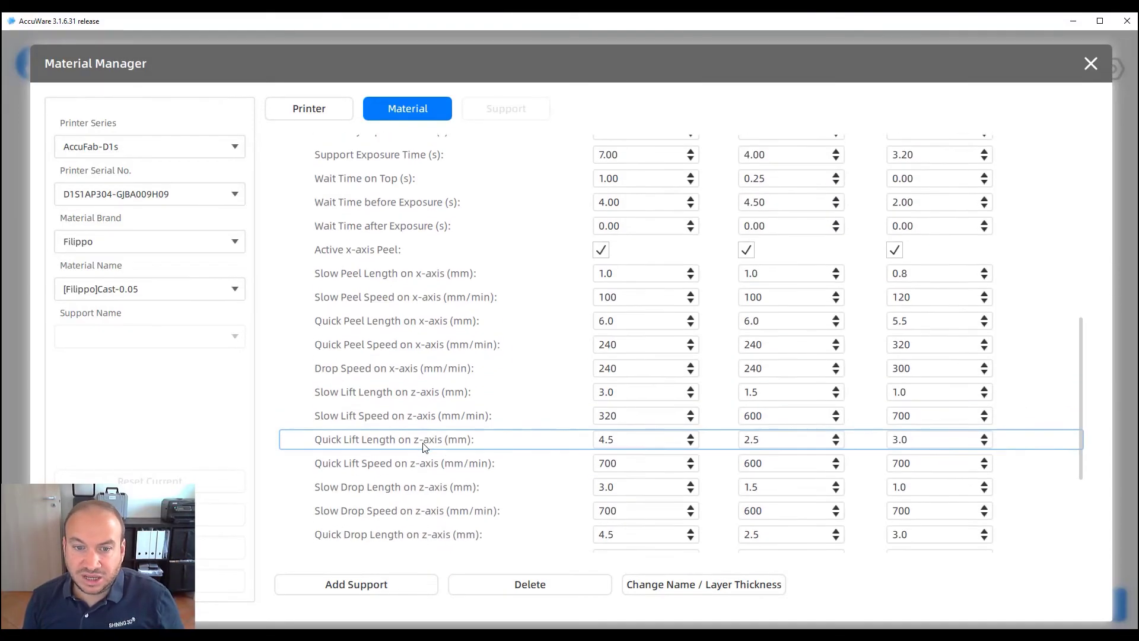
{"action": "scroll", "coordinate": [476, 481], "scroll_direction": "up", "scroll_amount": 18}
{"action": "scroll", "coordinate": [566, 442], "scroll_direction": "up", "scroll_amount": 1}
{"action": "scroll", "coordinate": [451, 451], "scroll_direction": "down", "scroll_amount": 3}
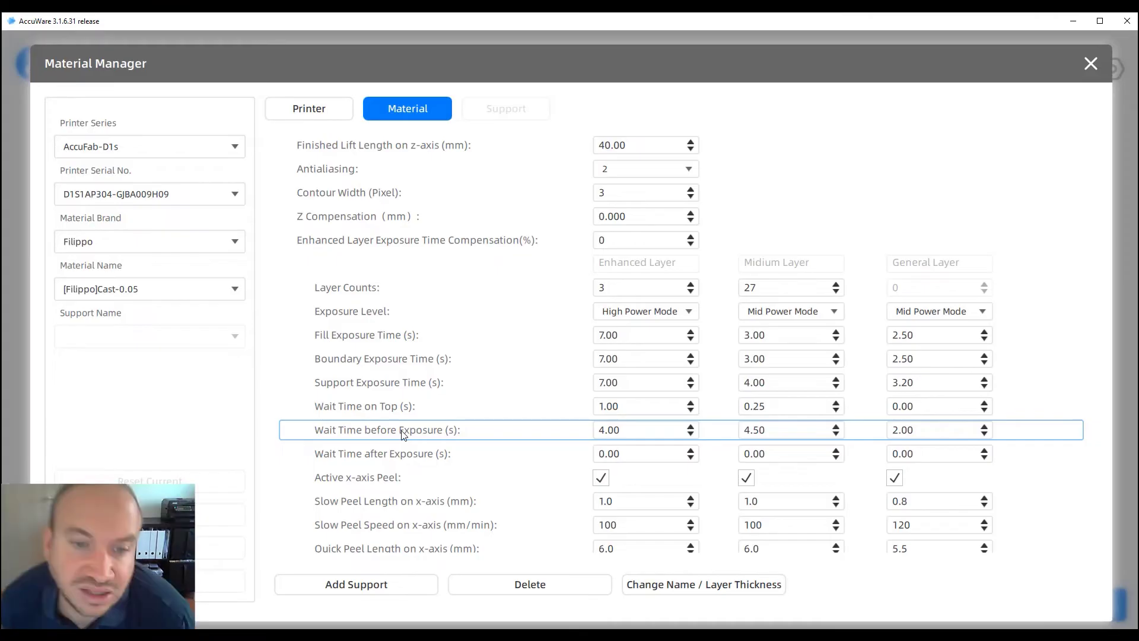
{"action": "scroll", "coordinate": [400, 434], "scroll_direction": "down", "scroll_amount": 5}
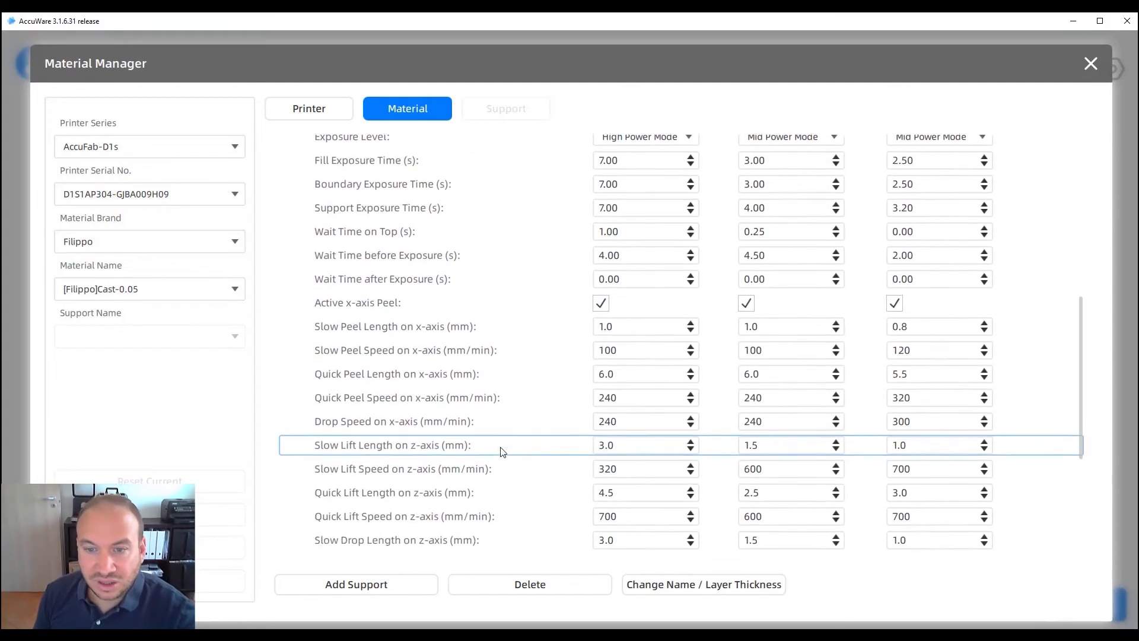
{"action": "scroll", "coordinate": [472, 454], "scroll_direction": "down", "scroll_amount": 5}
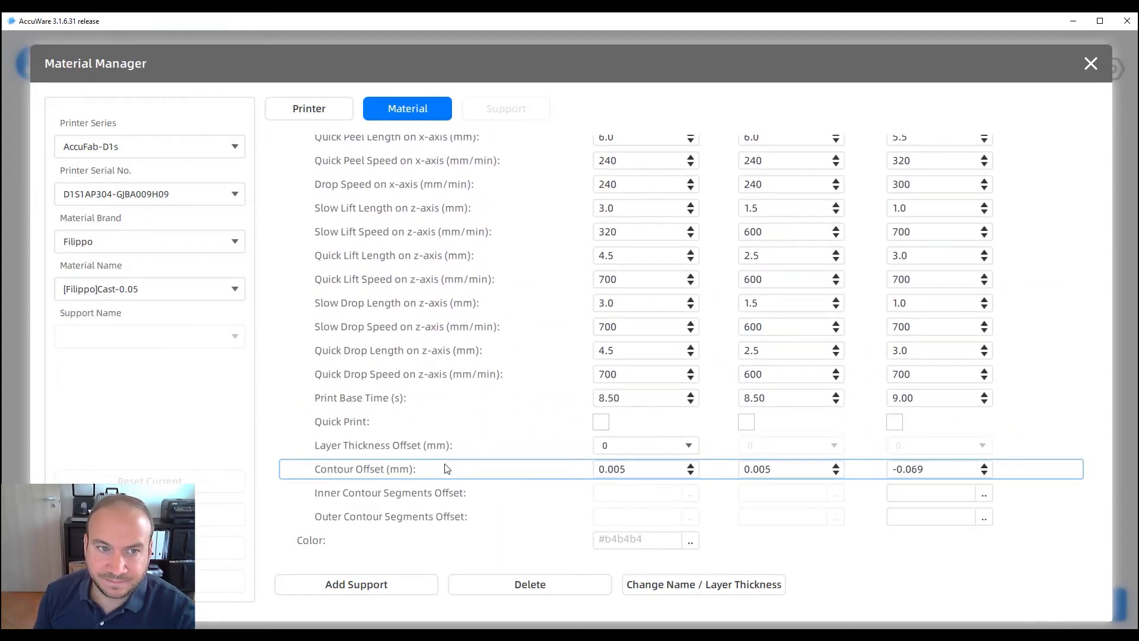
Close the Material Manager, then slice the calibration model and save the print file
{"action": "left_click", "coordinate": [1094, 63]}
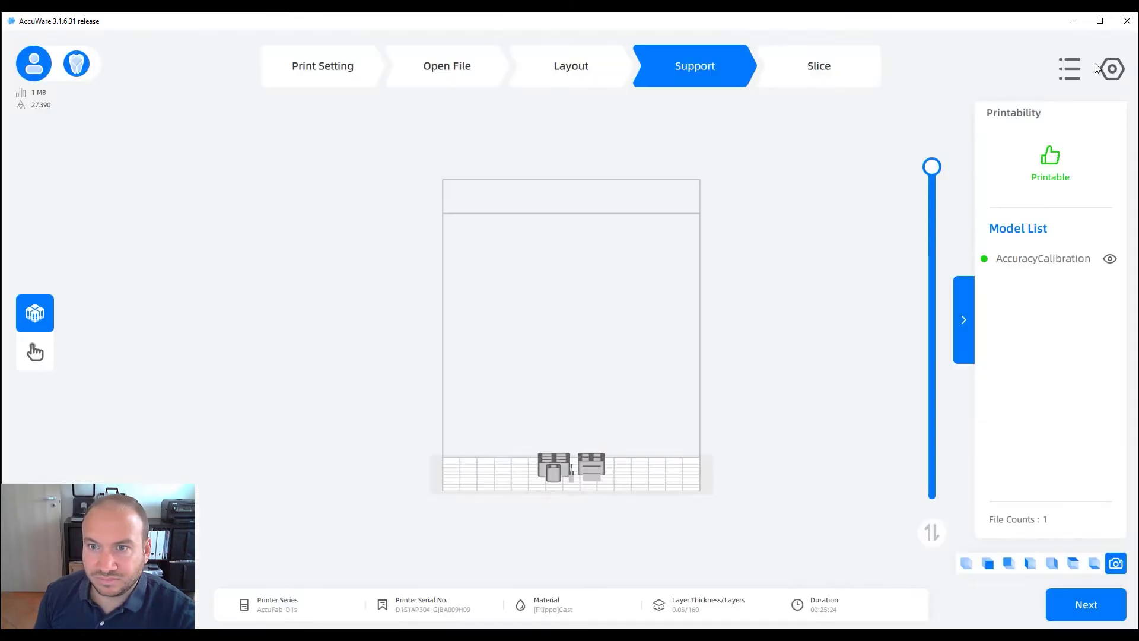
{"action": "right_click_drag", "start_coordinate": [737, 367], "coordinate": [692, 378]}
{"action": "right_click_drag", "start_coordinate": [590, 392], "coordinate": [583, 423]}
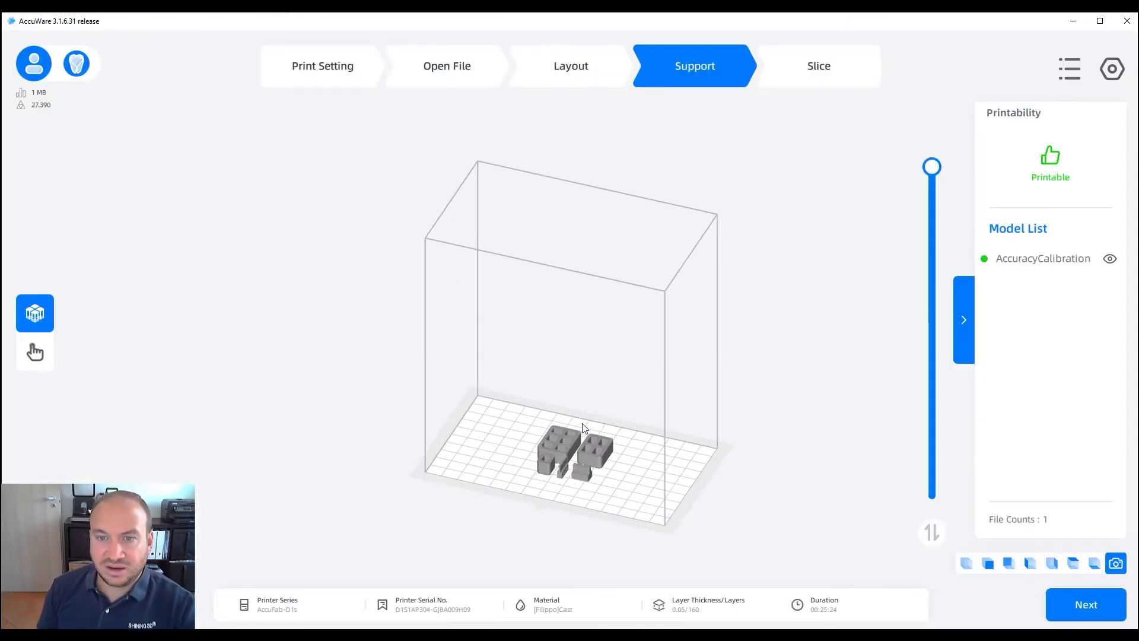
{"action": "left_click", "coordinate": [815, 82]}
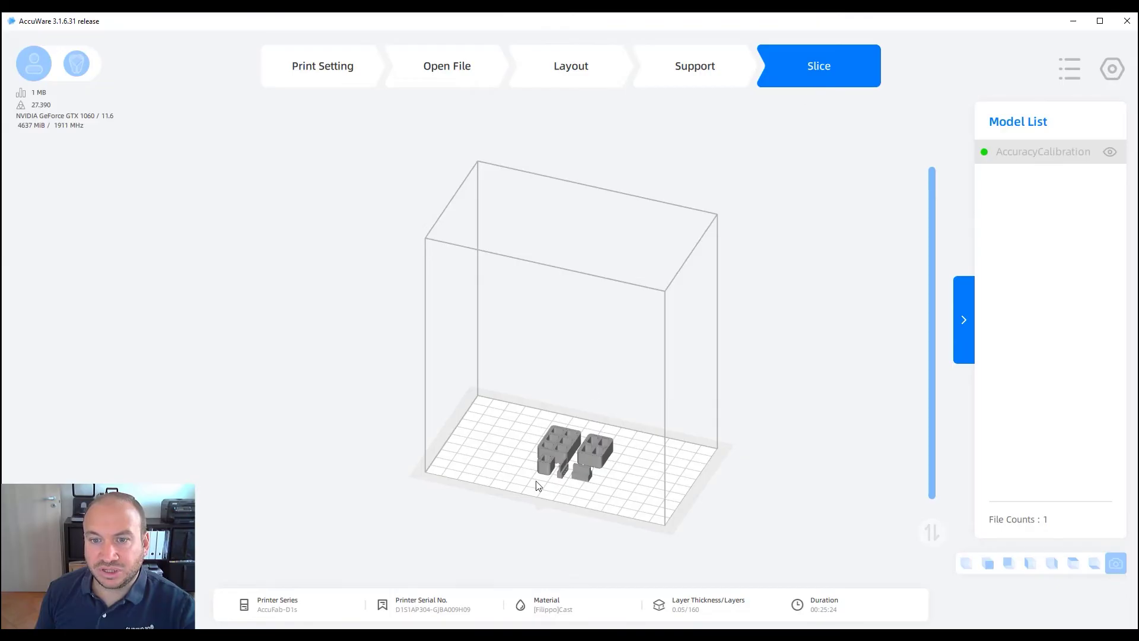
{"action": "key", "text": "Return"}
Preview the sliced layers from above, stepping the layer slider down to layer 0
{"action": "right_click_drag", "start_coordinate": [563, 398], "coordinate": [594, 415]}
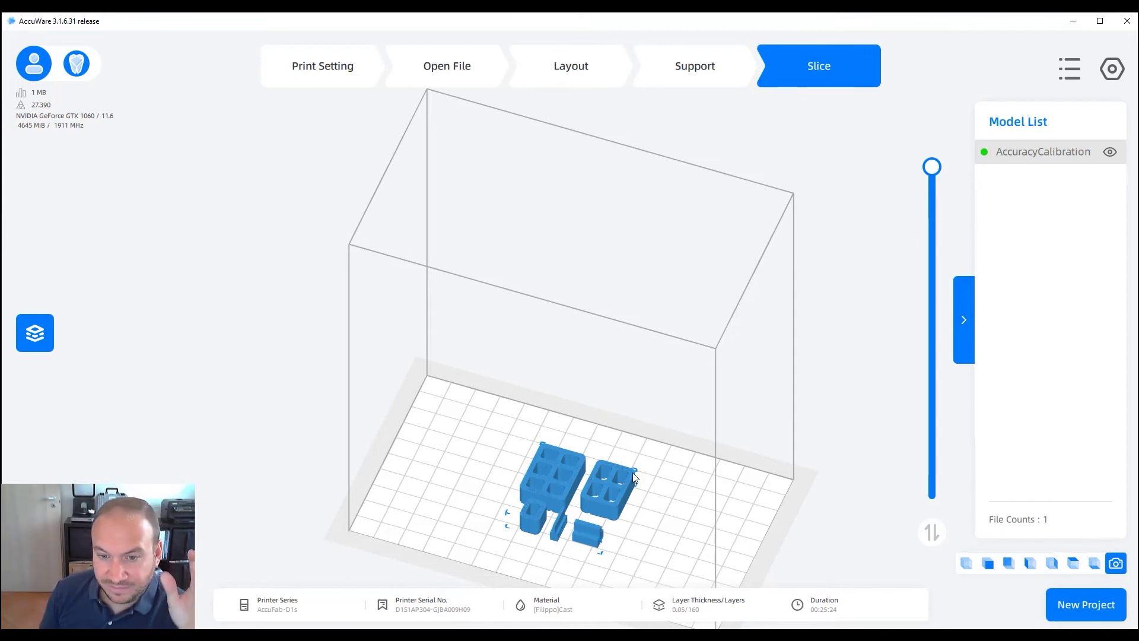
{"action": "right_click_drag", "start_coordinate": [628, 451], "coordinate": [603, 462]}
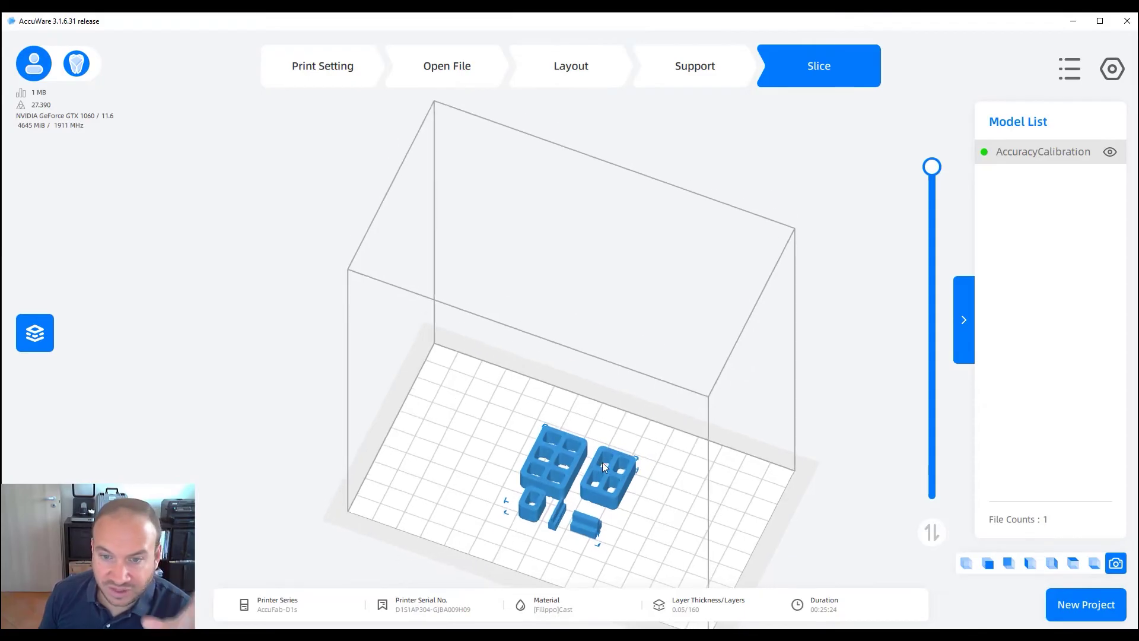
{"action": "left_click", "coordinate": [961, 206]}
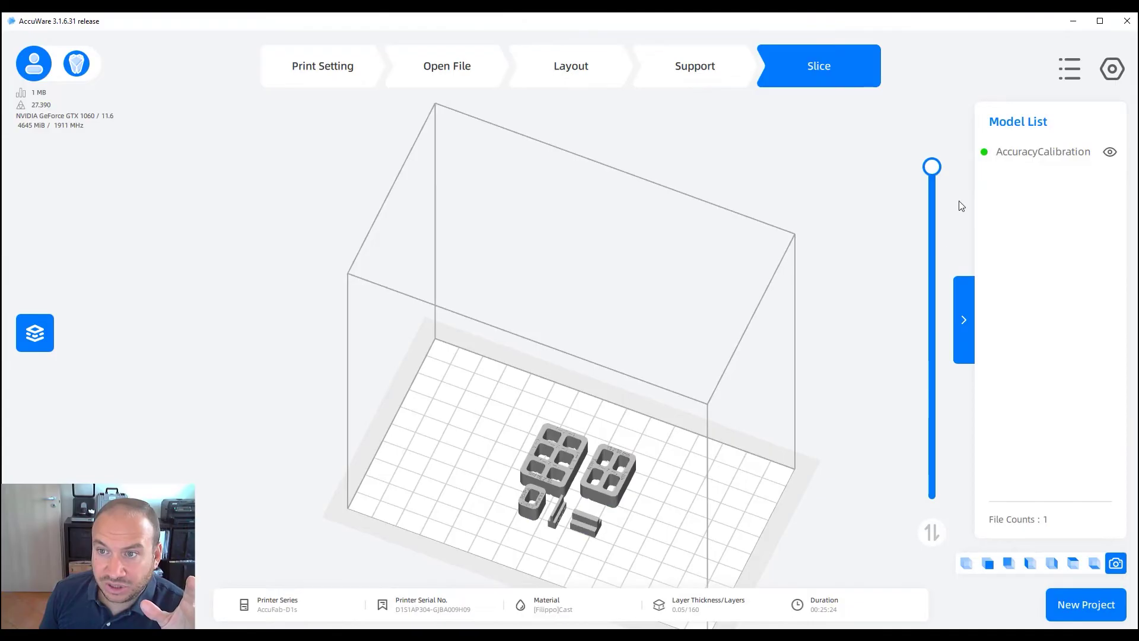
{"action": "left_click_drag", "start_coordinate": [932, 168], "coordinate": [900, 487]}
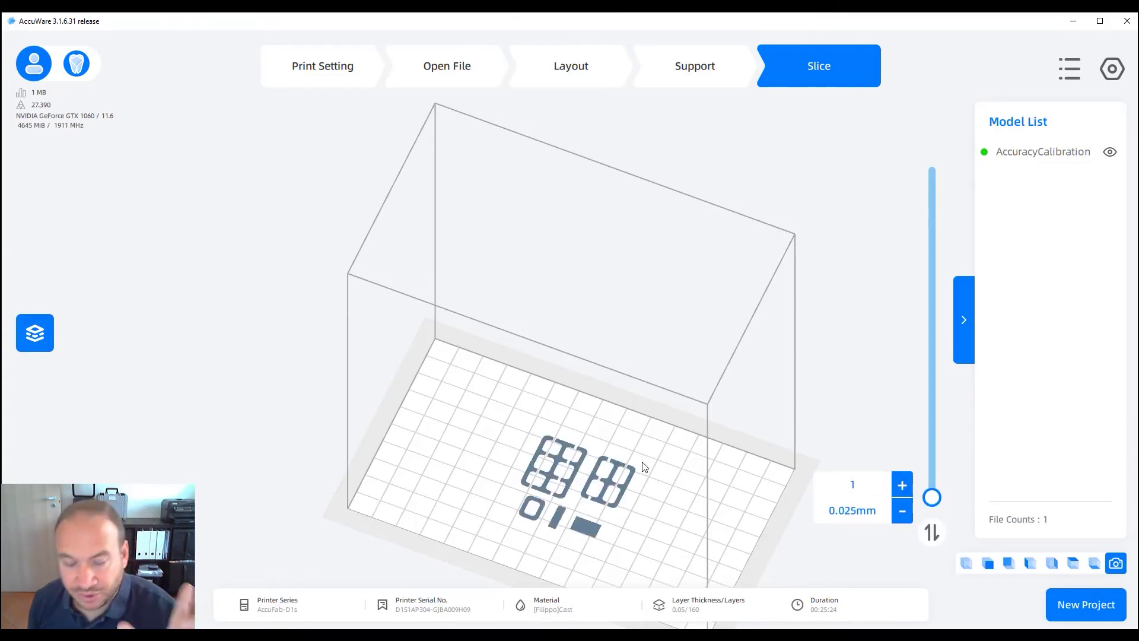
{"action": "right_click_drag", "start_coordinate": [571, 497], "coordinate": [620, 464]}
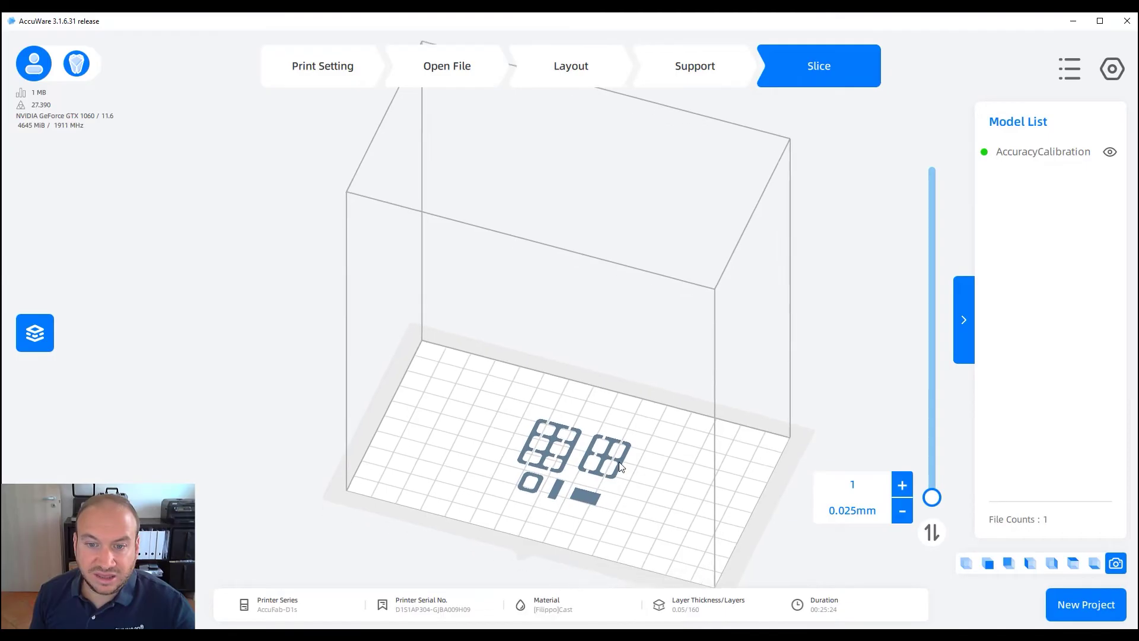
{"action": "middle_click_drag", "start_coordinate": [619, 467], "coordinate": [613, 430]}
{"action": "right_click_drag", "start_coordinate": [614, 430], "coordinate": [637, 459]}
{"action": "scroll", "coordinate": [626, 464], "scroll_direction": "up", "scroll_amount": 3}
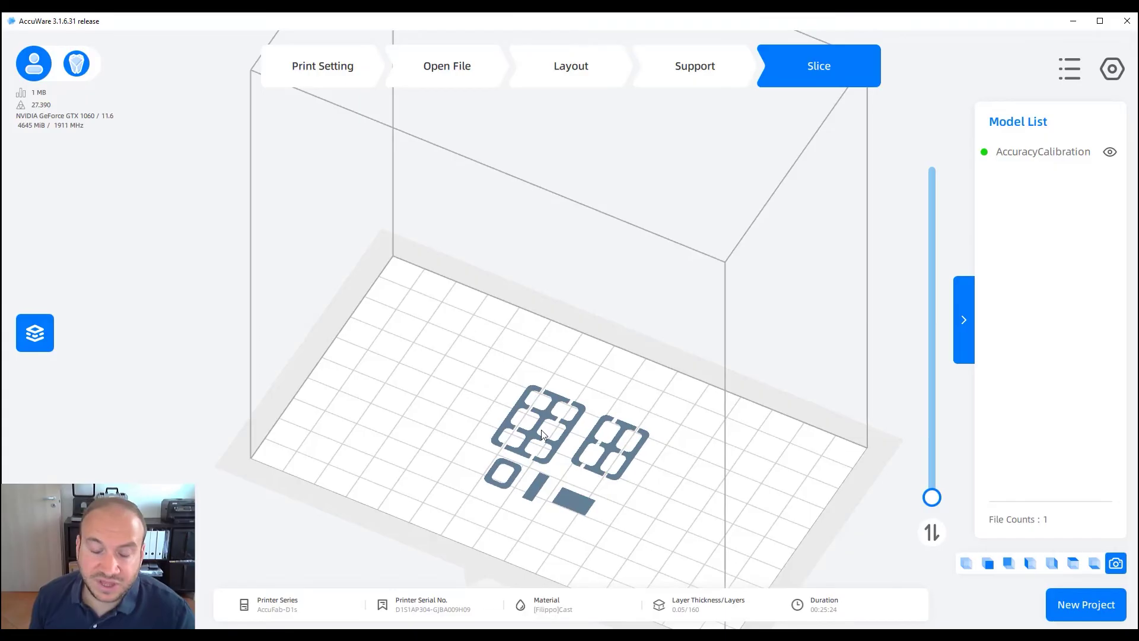
{"action": "left_click_drag", "start_coordinate": [932, 498], "coordinate": [934, 512]}
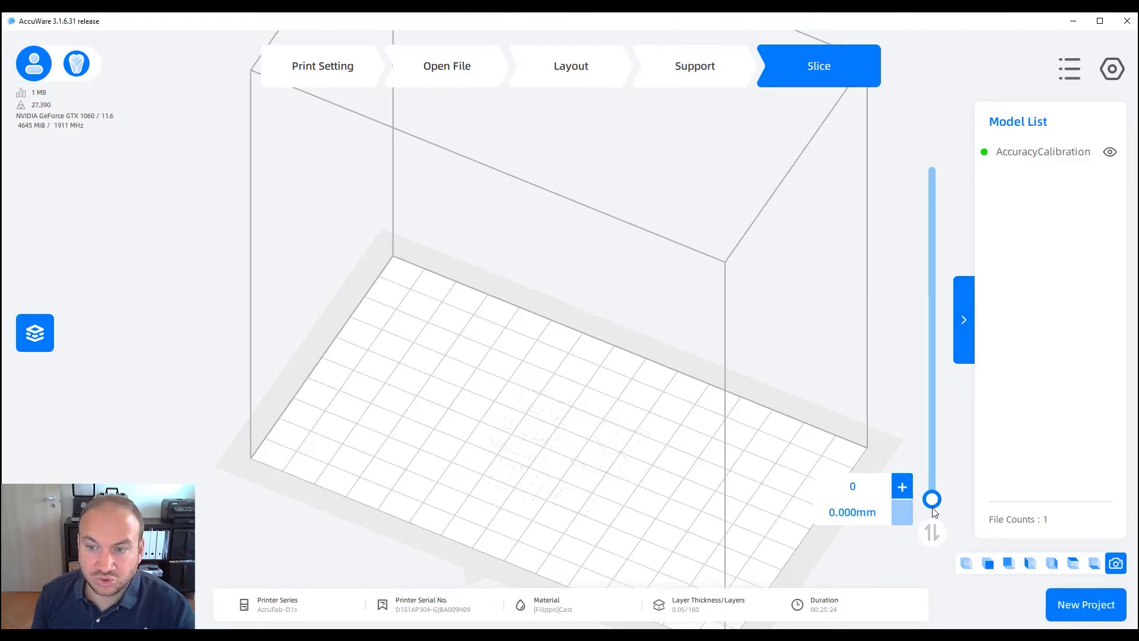
{"action": "left_click", "coordinate": [451, 71]}
Load the four dental STL models onto the plate by dragging them from Explorer
{"action": "left_click", "coordinate": [336, 55]}
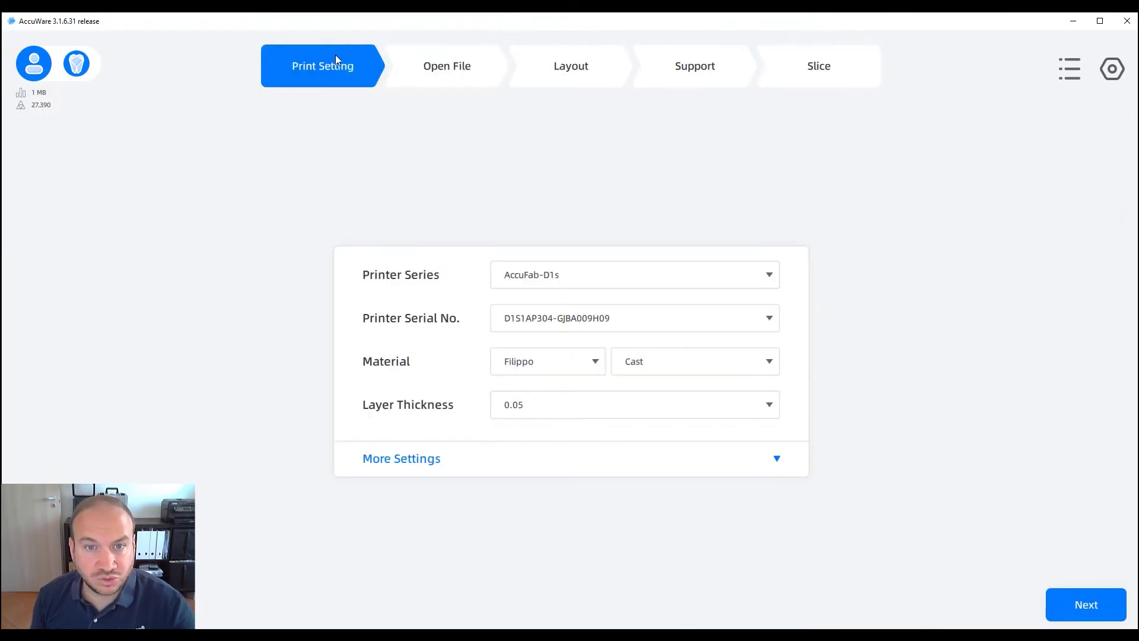
{"action": "left_click", "coordinate": [1109, 608]}
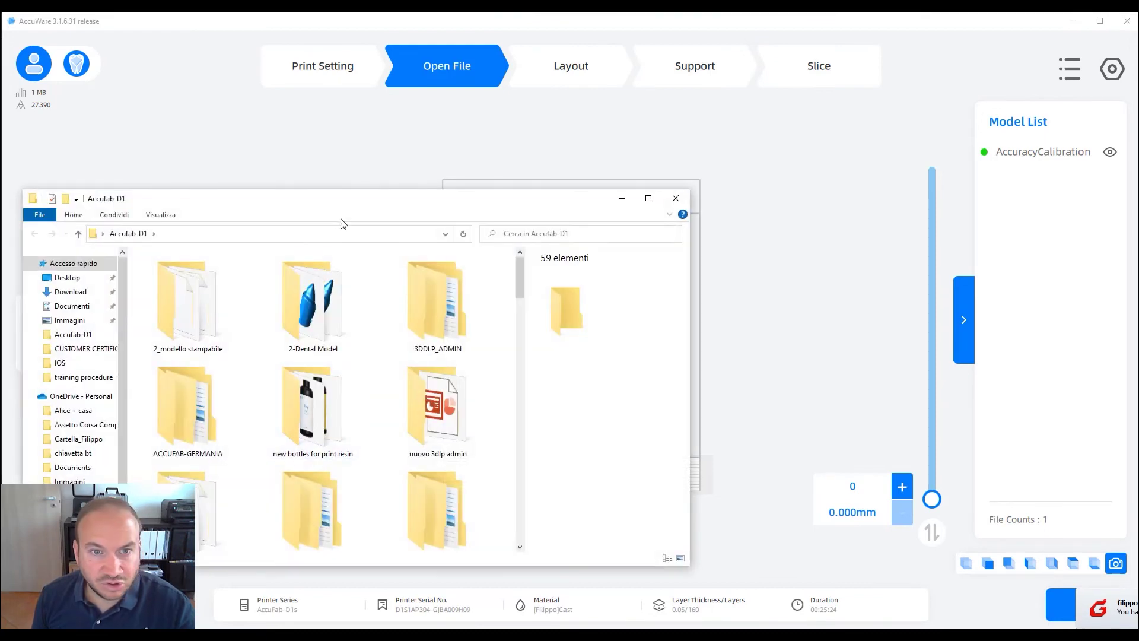
{"action": "left_click_drag", "start_coordinate": [356, 200], "coordinate": [1, 205]}
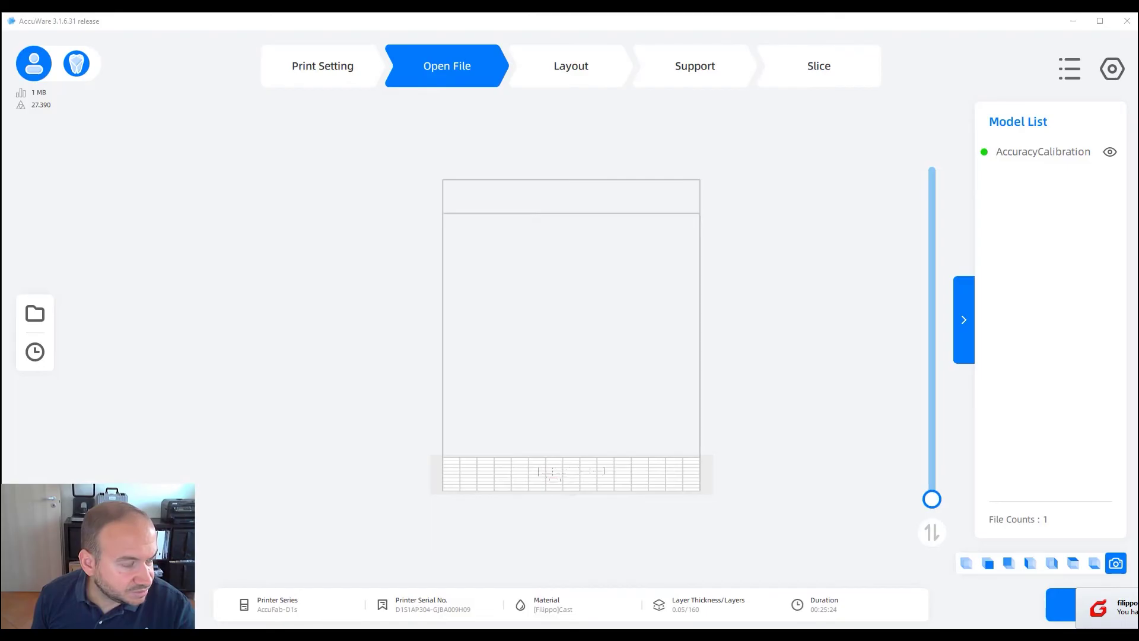
{"action": "left_click_drag", "start_coordinate": [1, 412], "coordinate": [617, 454]}
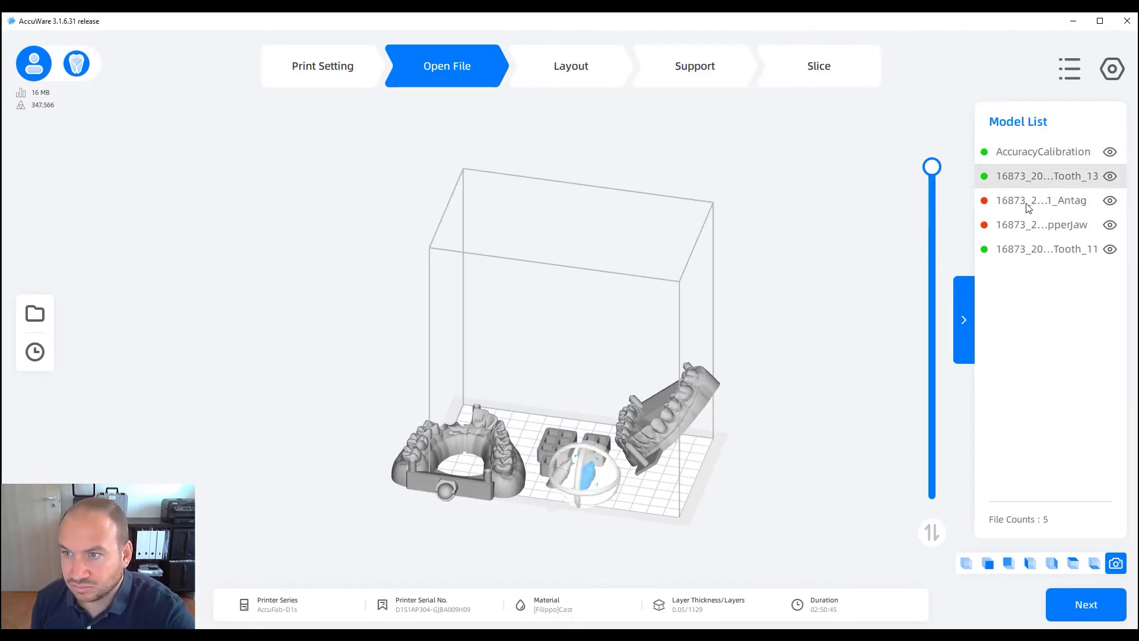
Delete the AccuracyCalibration model and bring up Auto Layout for the dental models
{"action": "left_click", "coordinate": [1025, 161]}
{"action": "key", "text": "Delete"}
{"action": "left_click_drag", "start_coordinate": [714, 425], "coordinate": [713, 447]}
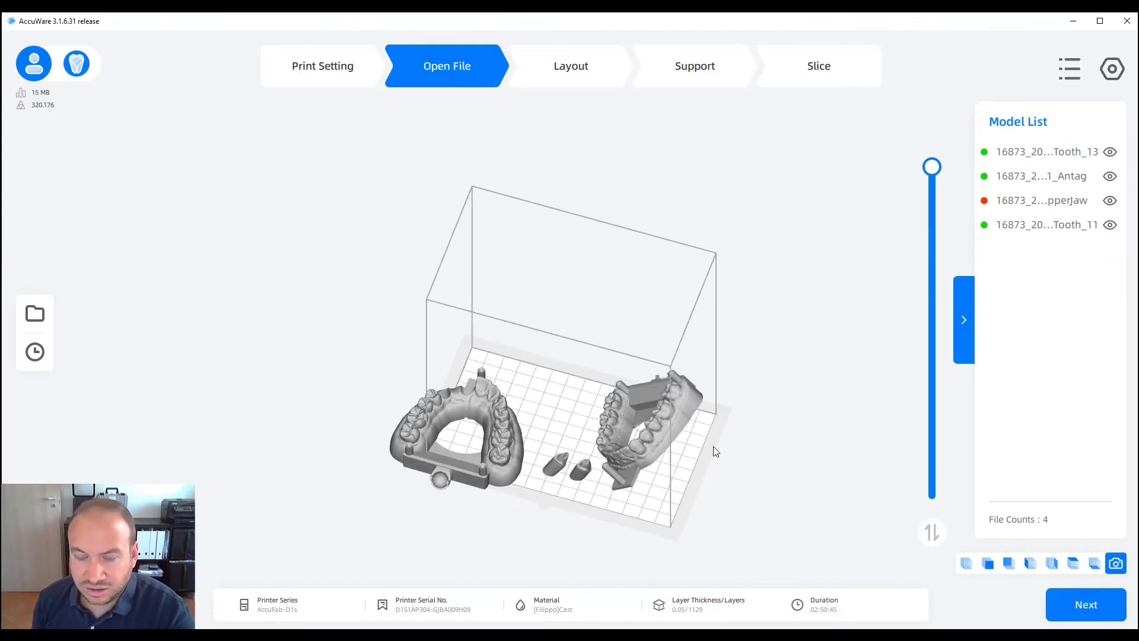
{"action": "scroll", "coordinate": [713, 446], "scroll_direction": "up", "scroll_amount": 3}
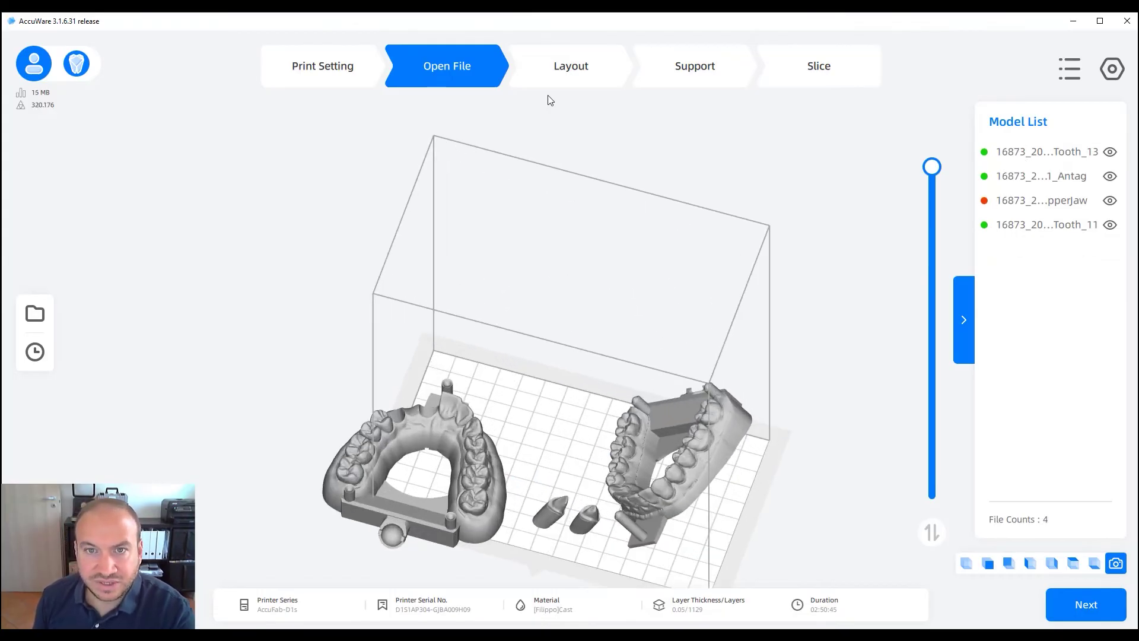
{"action": "left_click", "coordinate": [575, 74]}
{"action": "left_click", "coordinate": [35, 395]}
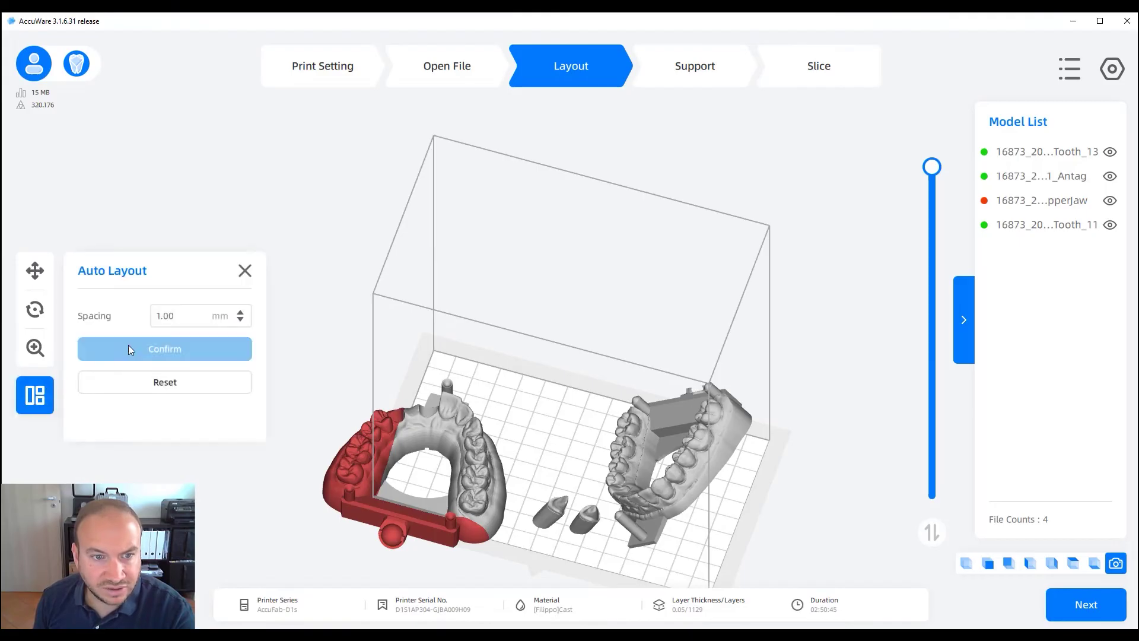
Auto-arrange with 1.00 mm spacing and lay the antagonist flat via Bottom Plane
{"action": "left_click", "coordinate": [129, 347]}
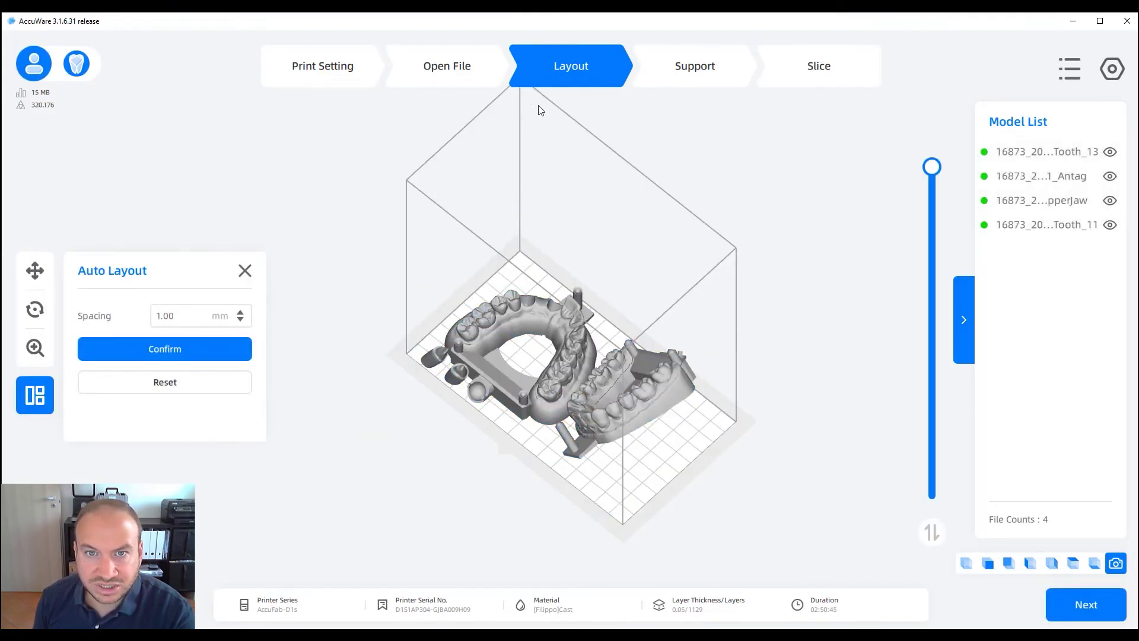
{"action": "left_click", "coordinate": [483, 70]}
{"action": "left_click", "coordinate": [537, 71]}
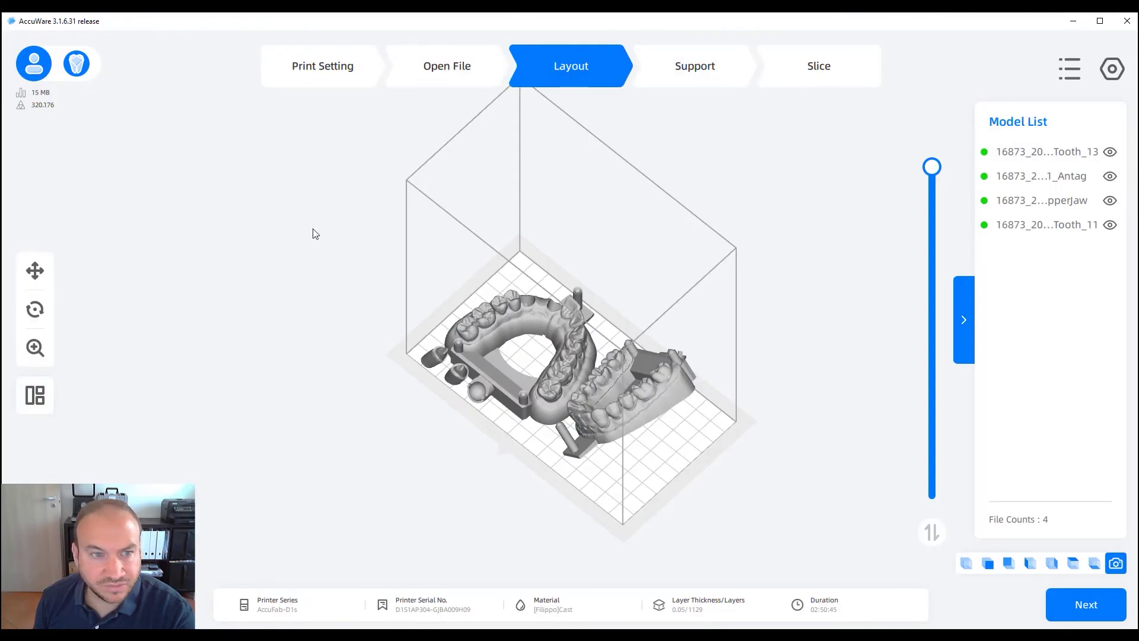
{"action": "left_click", "coordinate": [40, 313]}
{"action": "left_click", "coordinate": [155, 440]}
{"action": "right_click_drag", "start_coordinate": [900, 538], "coordinate": [695, 401]}
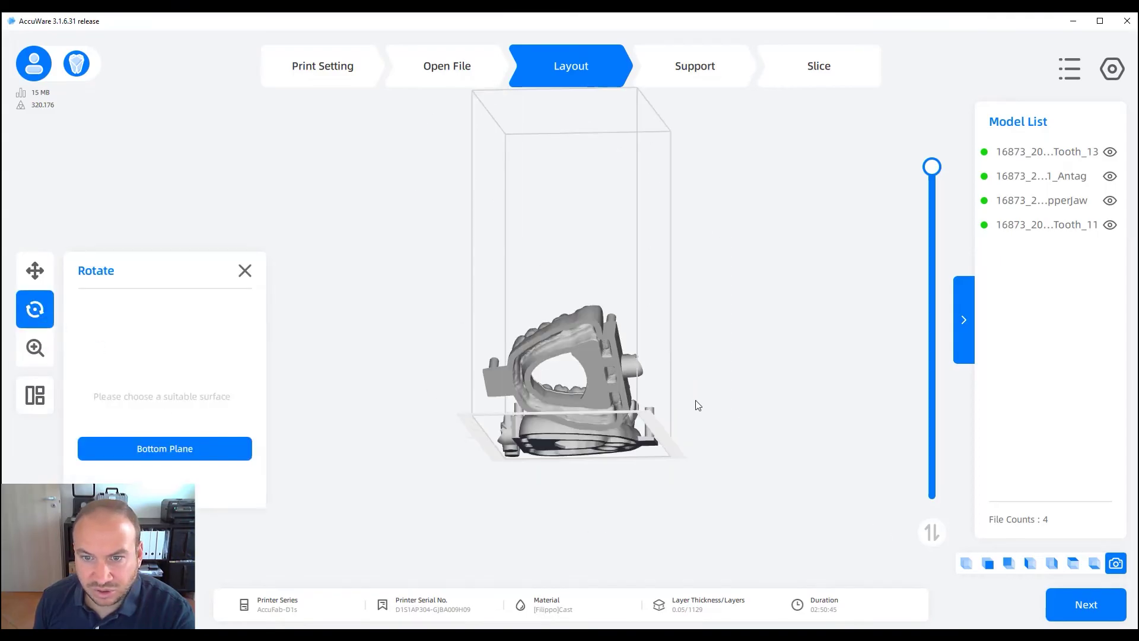
{"action": "left_click", "coordinate": [587, 358]}
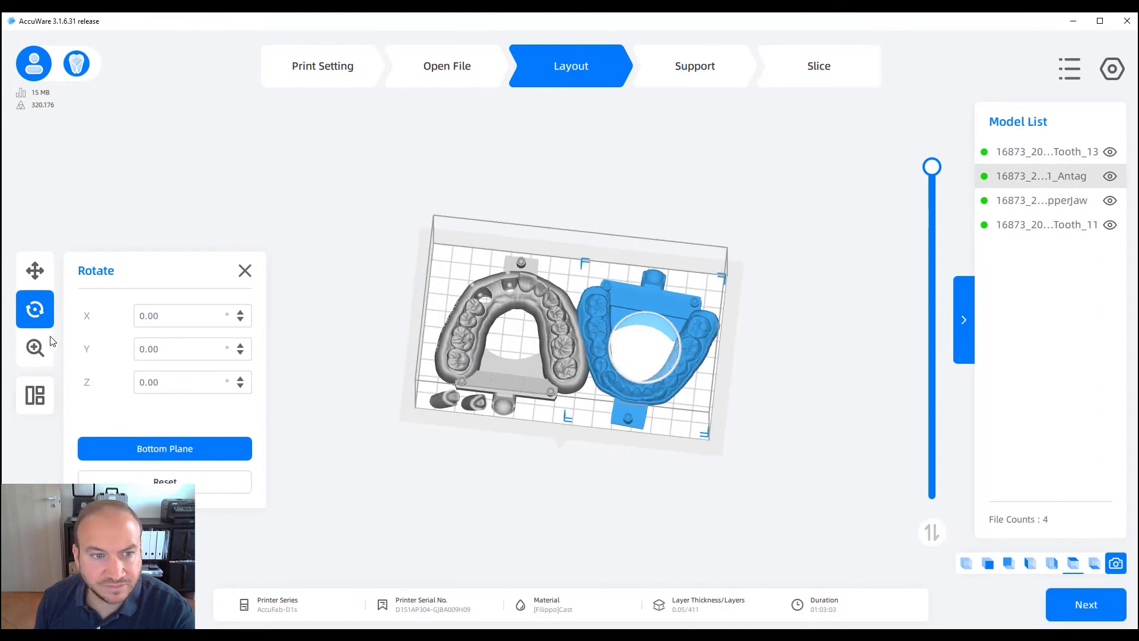
Re-run Auto Layout, delete the antagonist and rearrange the remaining three models
{"action": "left_click", "coordinate": [35, 395]}
{"action": "left_click", "coordinate": [135, 356]}
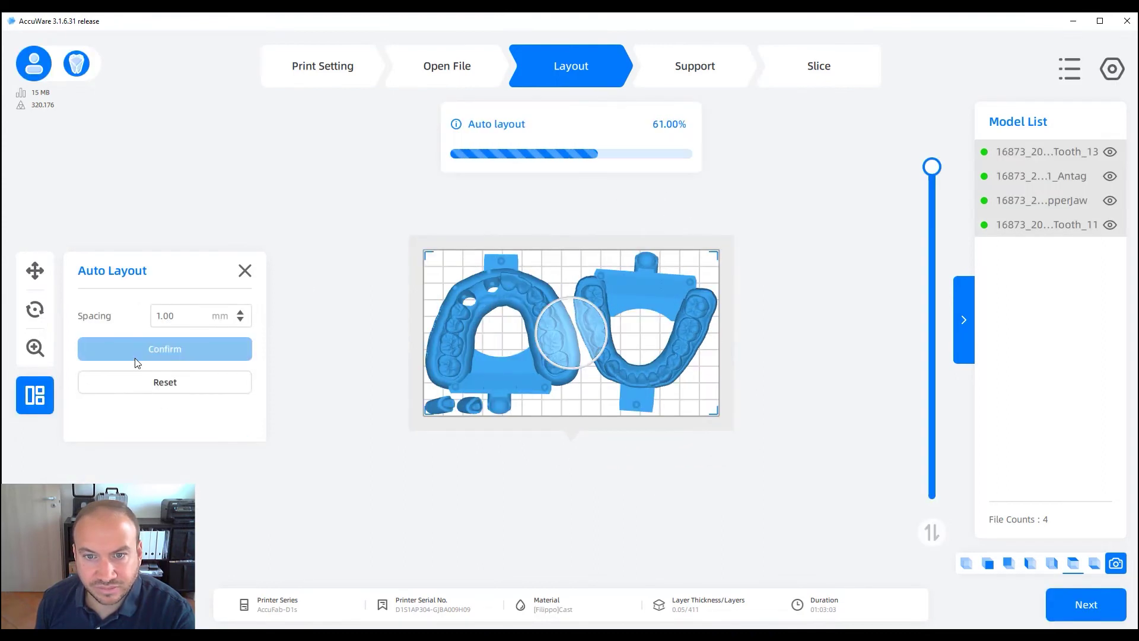
{"action": "scroll", "coordinate": [590, 478], "scroll_direction": "up", "scroll_amount": 3}
{"action": "right_click_drag", "start_coordinate": [590, 478], "coordinate": [685, 441]}
{"action": "left_click", "coordinate": [690, 425]}
{"action": "key", "text": "Delete"}
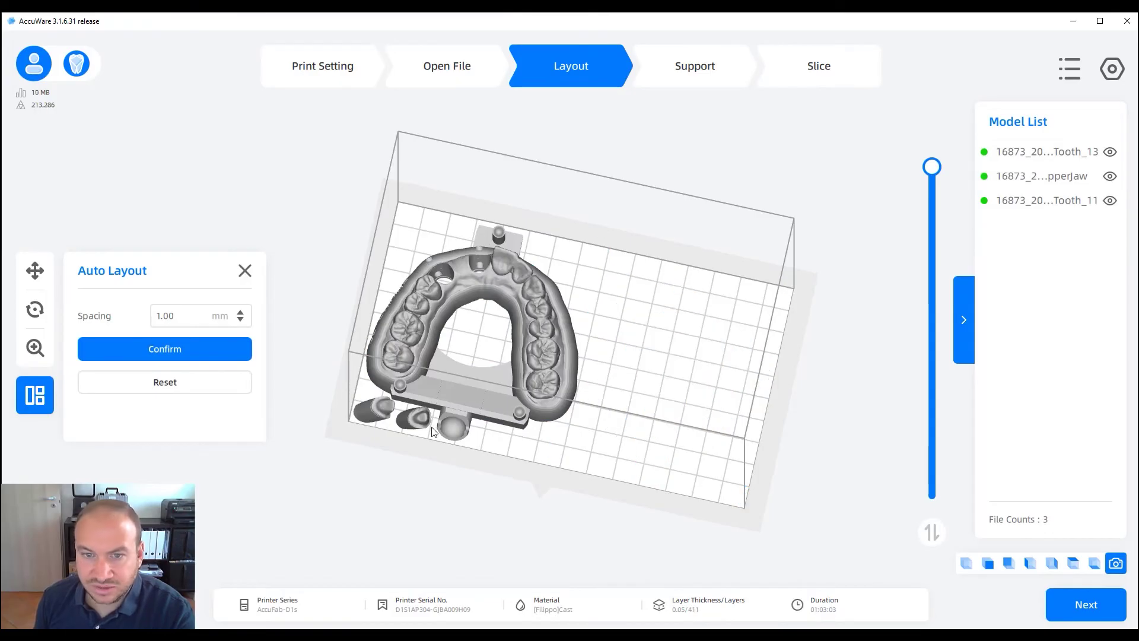
{"action": "left_click", "coordinate": [174, 354]}
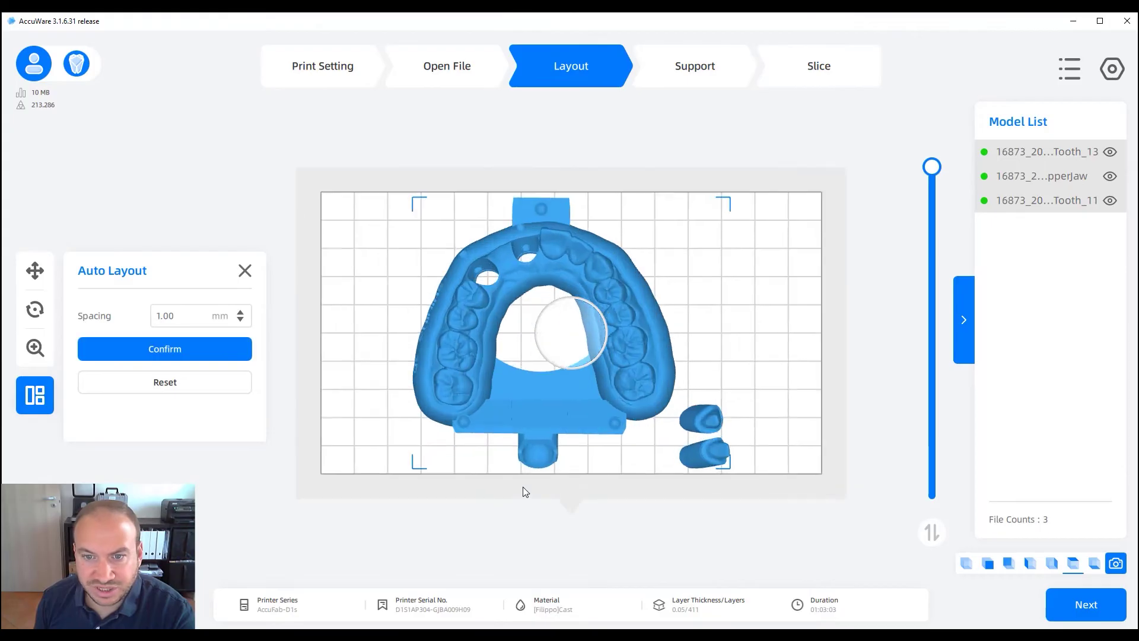
Drag Tooth_13 and Tooth_11 together beside the upper jaw
{"action": "right_click_drag", "start_coordinate": [523, 487], "coordinate": [683, 453]}
{"action": "left_click", "coordinate": [684, 451]}
{"action": "left_click_drag", "start_coordinate": [684, 451], "coordinate": [735, 339]}
{"action": "left_click", "coordinate": [680, 485]}
{"action": "left_click_drag", "start_coordinate": [707, 443], "coordinate": [727, 403]}
{"action": "left_click_drag", "start_coordinate": [554, 479], "coordinate": [564, 422]}
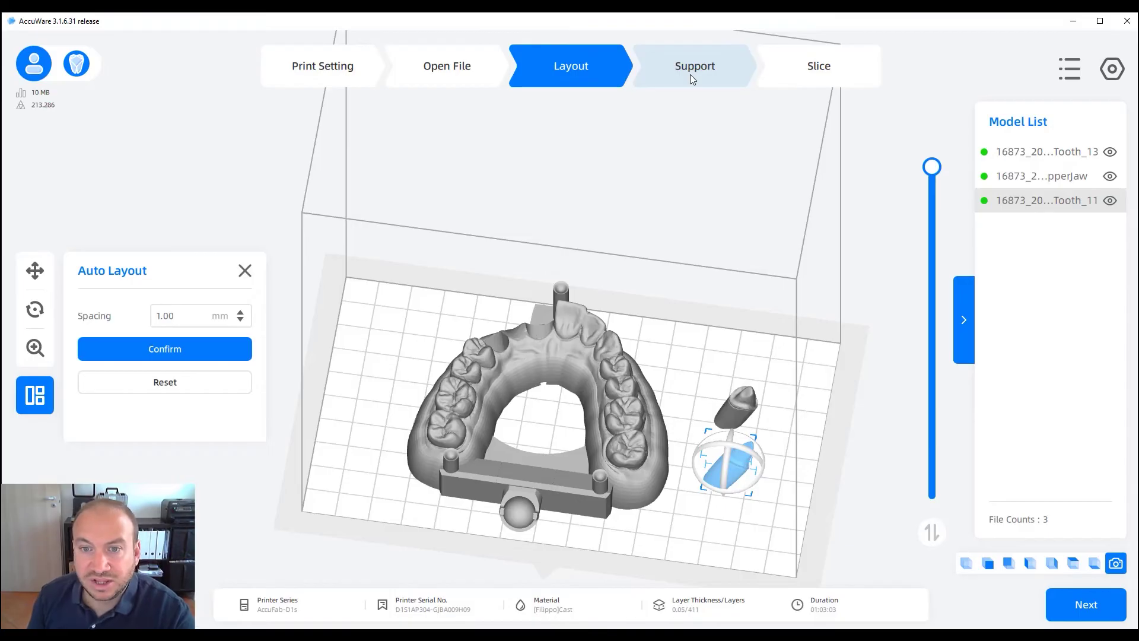
Enter the Support step and keep the default Auto Support preset
{"action": "left_click", "coordinate": [690, 73]}
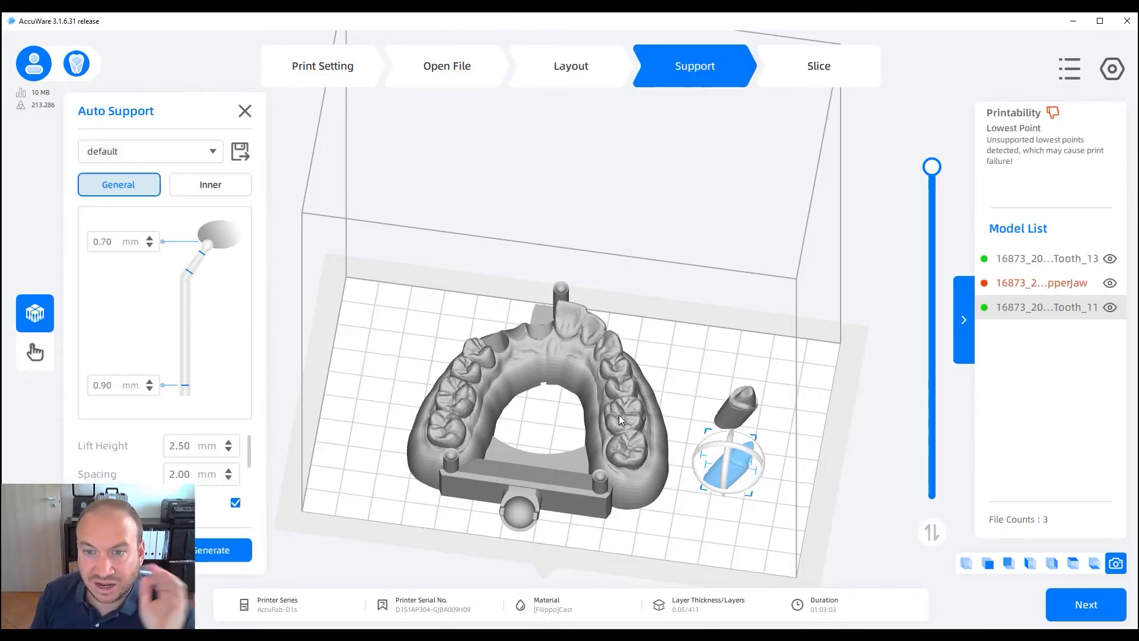
{"action": "right_click_drag", "start_coordinate": [596, 489], "coordinate": [548, 448]}
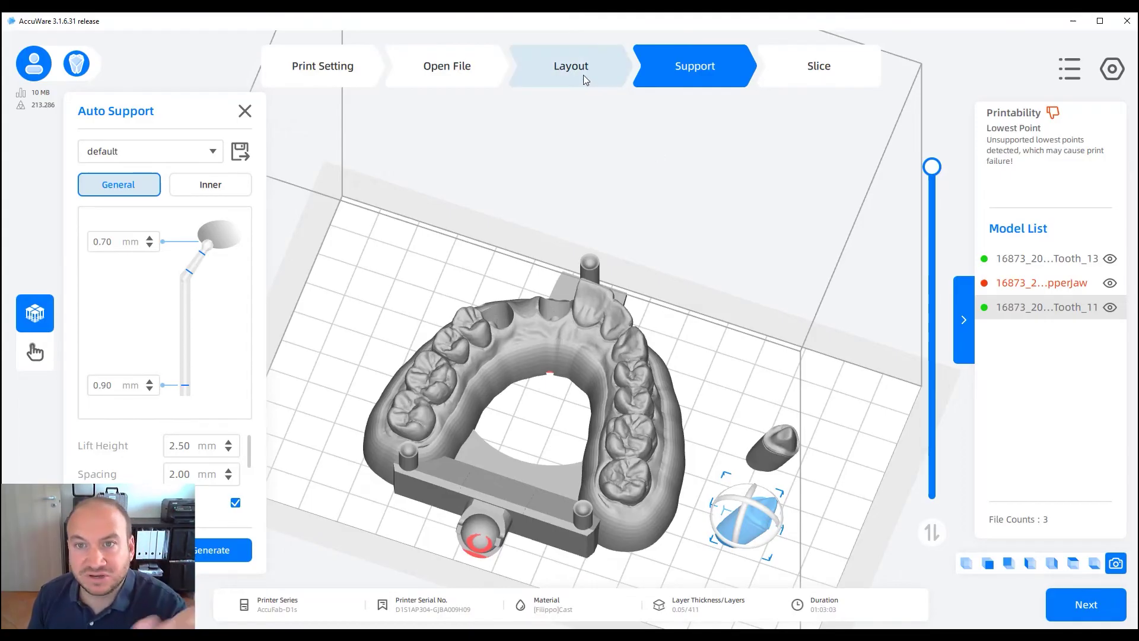
{"action": "left_click", "coordinate": [610, 362]}
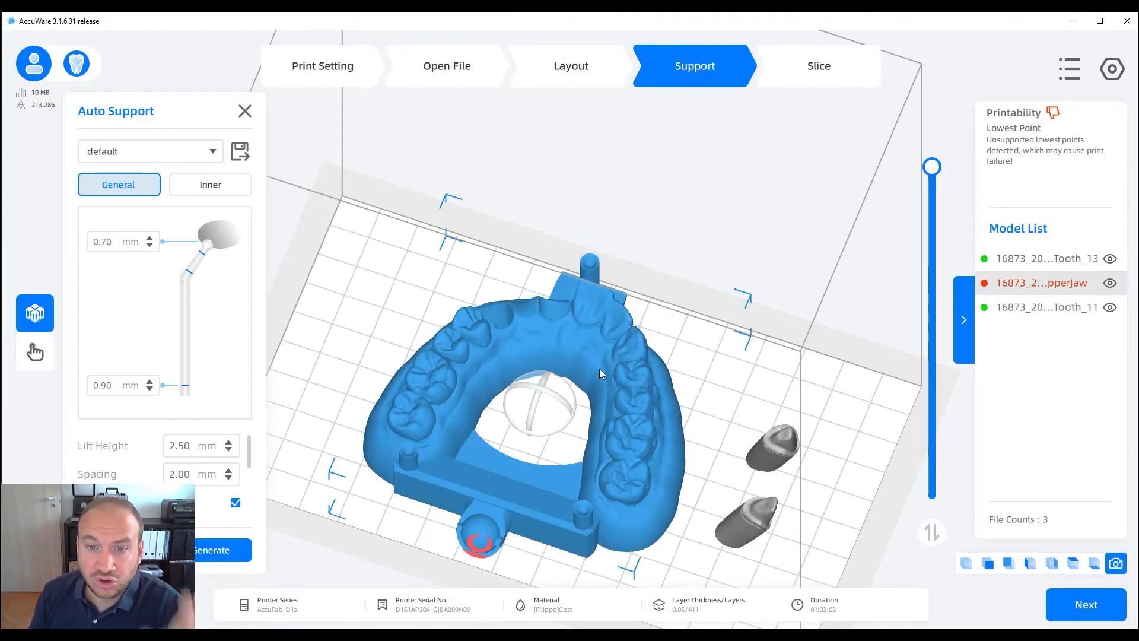
{"action": "left_click", "coordinate": [150, 155]}
{"action": "left_click", "coordinate": [136, 170]}
{"action": "right_click_drag", "start_coordinate": [504, 389], "coordinate": [523, 402]}
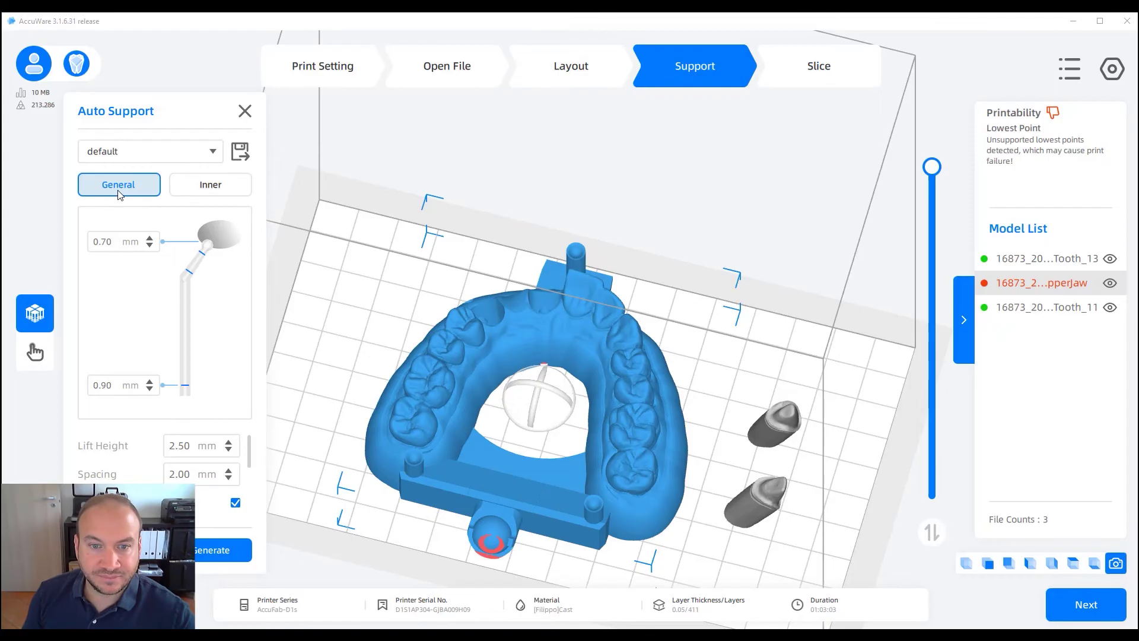
{"action": "right_click_drag", "start_coordinate": [661, 497], "coordinate": [640, 534]}
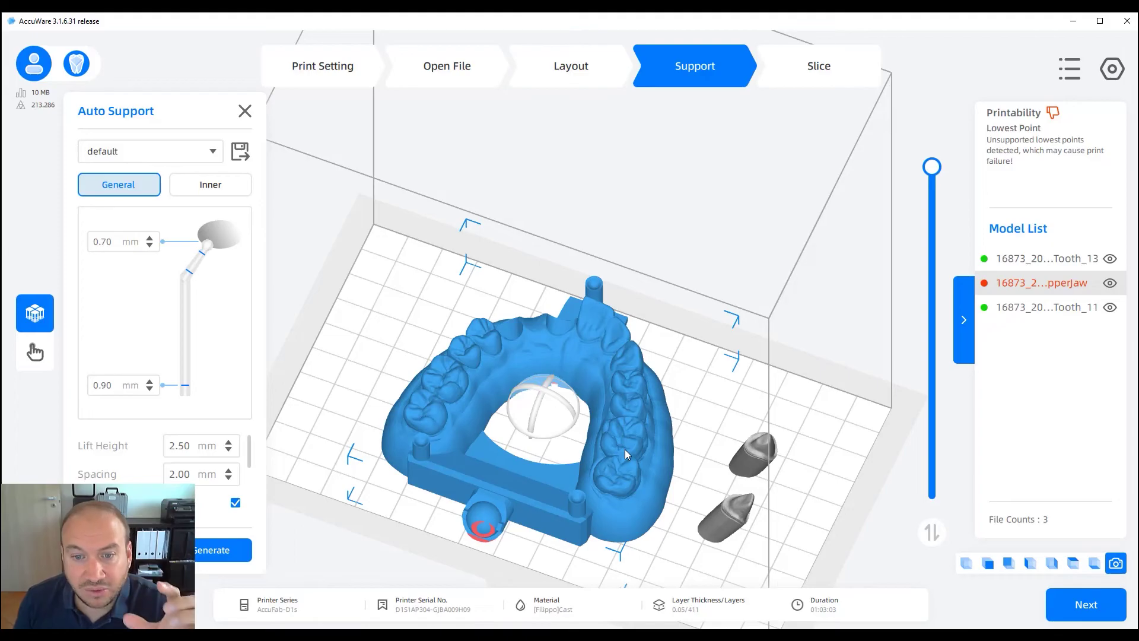
Select Tooth_13 and Tooth_11, generate auto supports under them, then deselect
{"action": "left_click", "coordinate": [752, 459]}
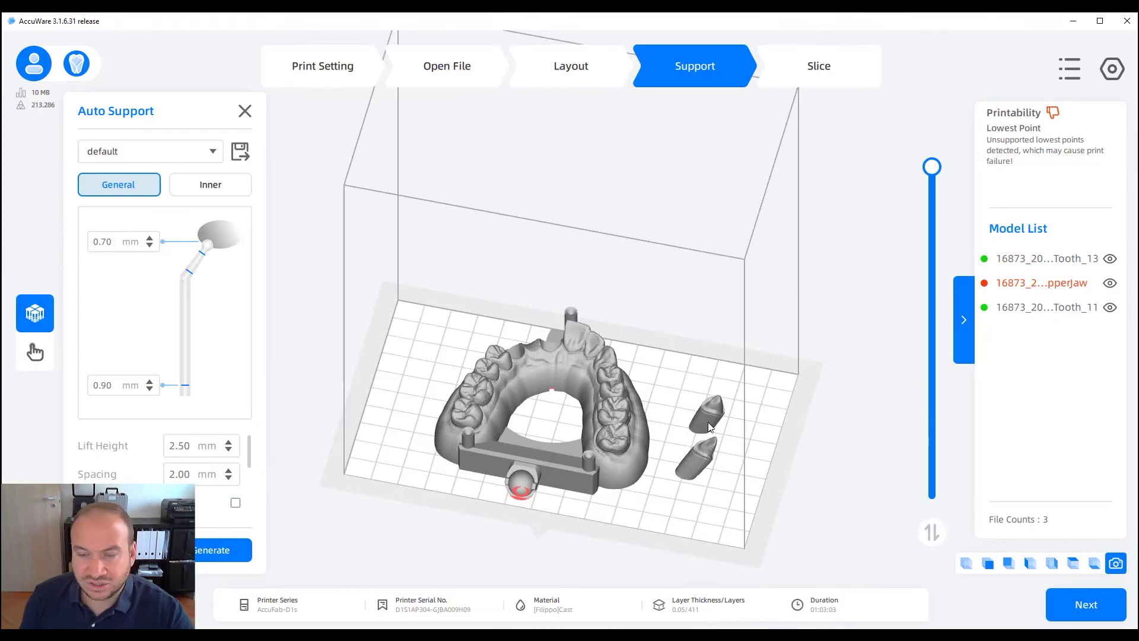
{"action": "right_click_drag", "start_coordinate": [707, 422], "coordinate": [620, 440]}
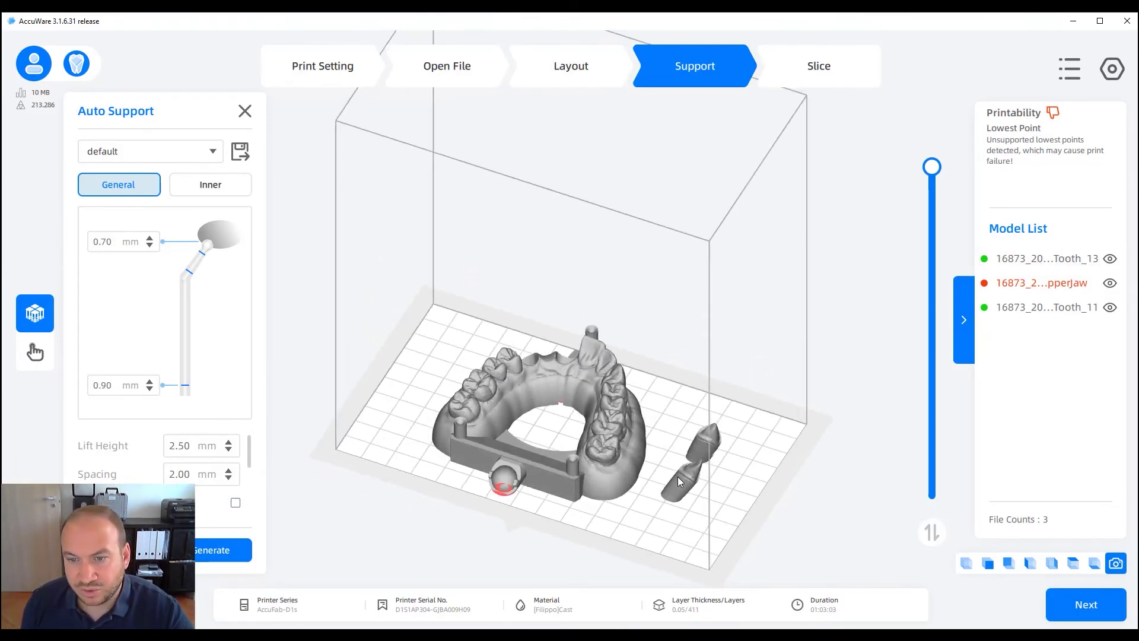
{"action": "left_click", "coordinate": [711, 444]}
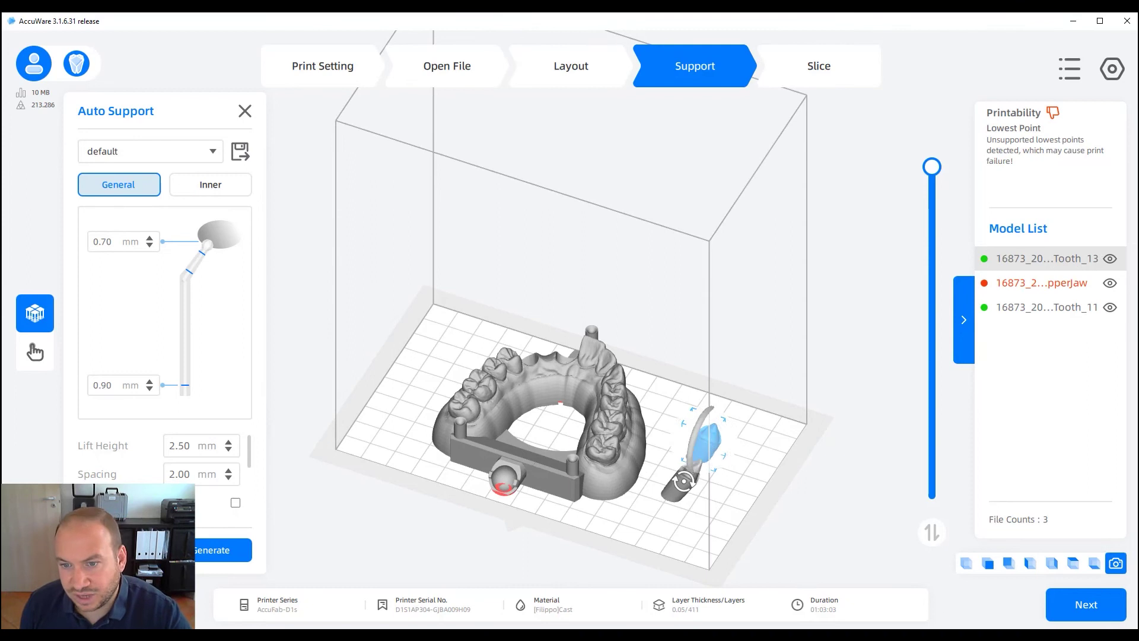
{"action": "left_click", "coordinate": [678, 484], "text": "ctrl"}
{"action": "mouse_move", "coordinate": [703, 521]}
{"action": "right_mouse_down"}
{"action": "mouse_move", "coordinate": [668, 520]}
{"action": "mouse_move", "coordinate": [688, 523]}
{"action": "right_mouse_up"}
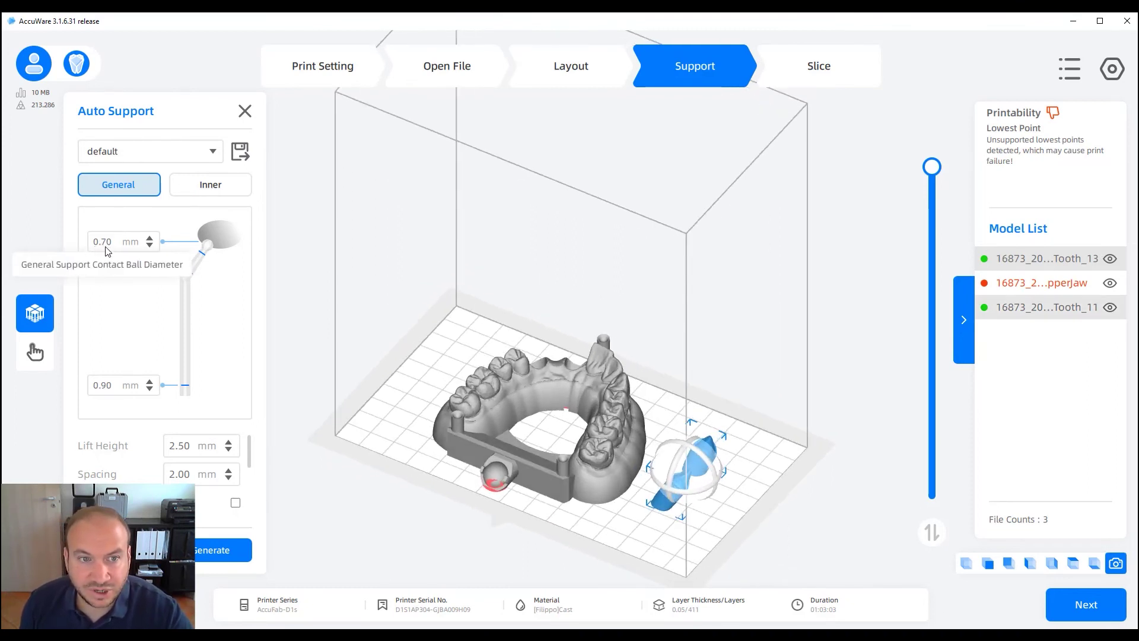
{"action": "right_click_drag", "start_coordinate": [600, 513], "coordinate": [601, 521]}
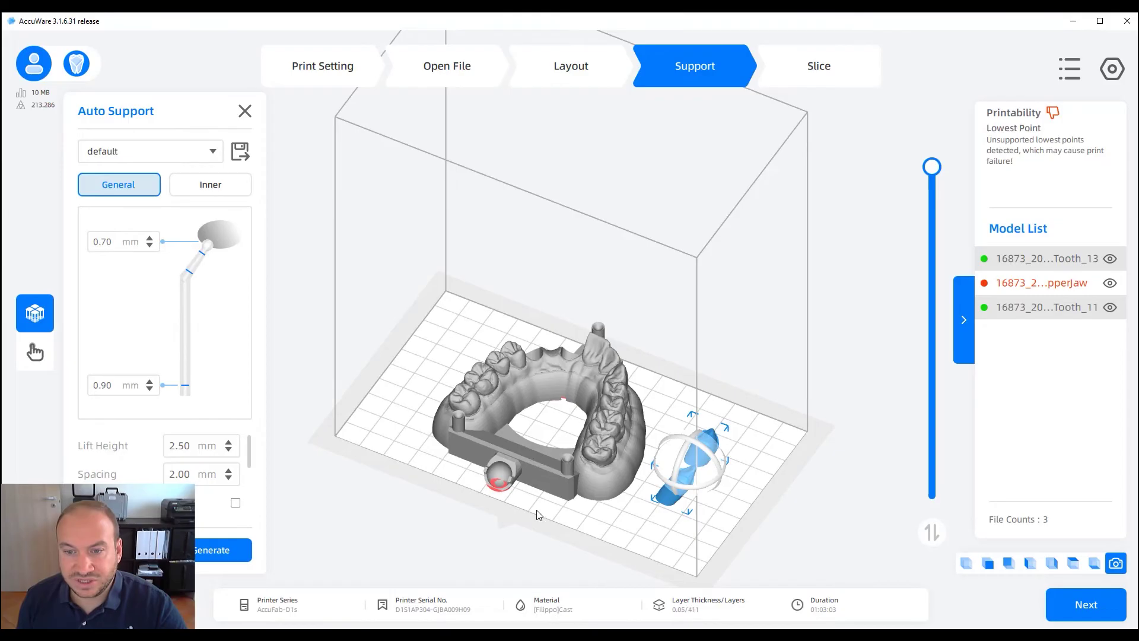
{"action": "left_click", "coordinate": [210, 550]}
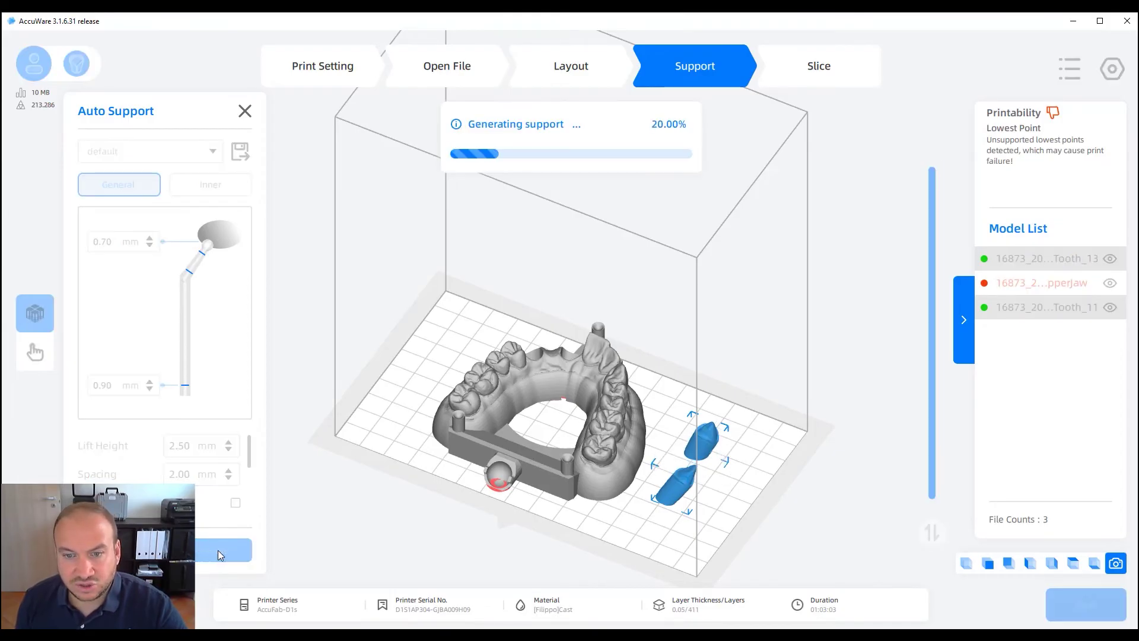
{"action": "right_click_drag", "start_coordinate": [706, 480], "coordinate": [745, 527]}
{"action": "left_click", "coordinate": [667, 566]}
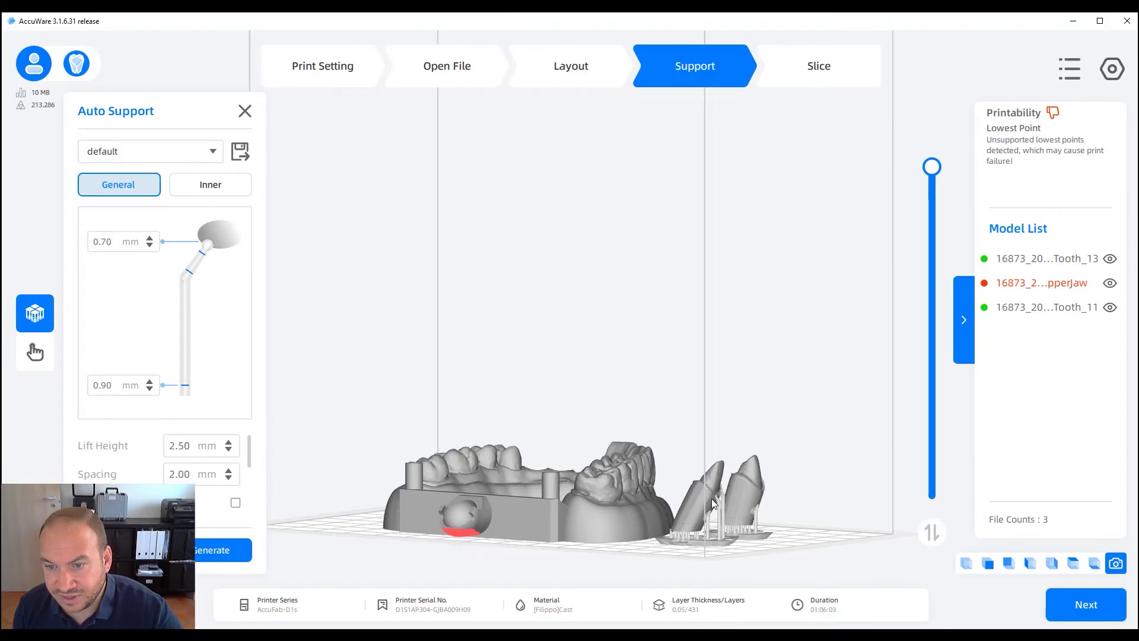
Clear Tooth_11's supports and rotate it nearly upright on the plate
{"action": "right_click_drag", "start_coordinate": [688, 504], "coordinate": [624, 504]}
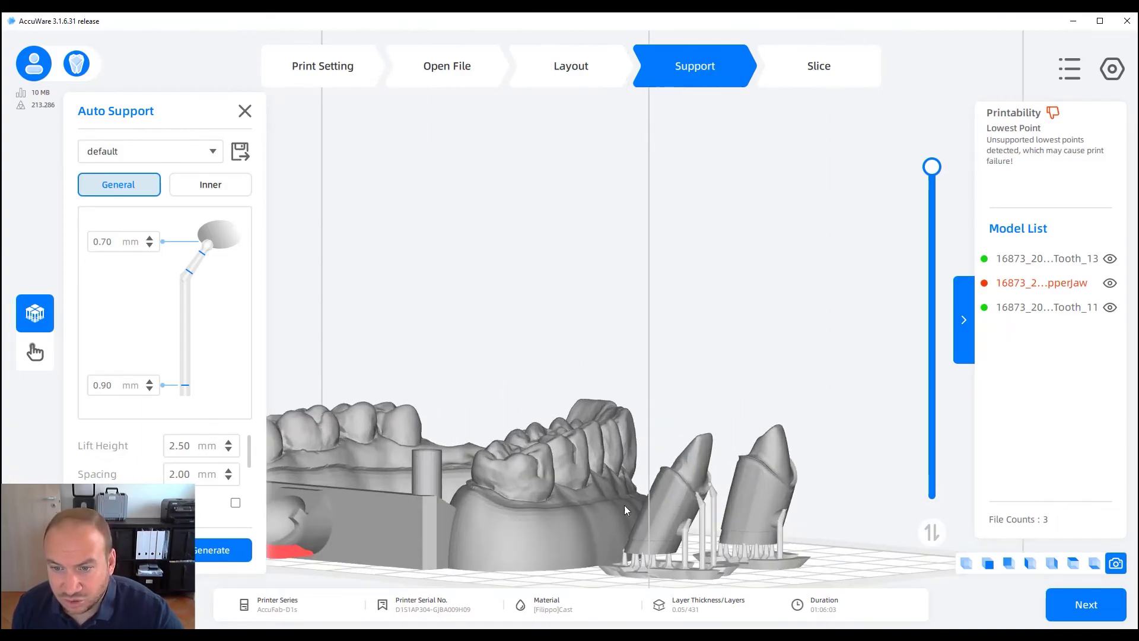
{"action": "left_click", "coordinate": [682, 501]}
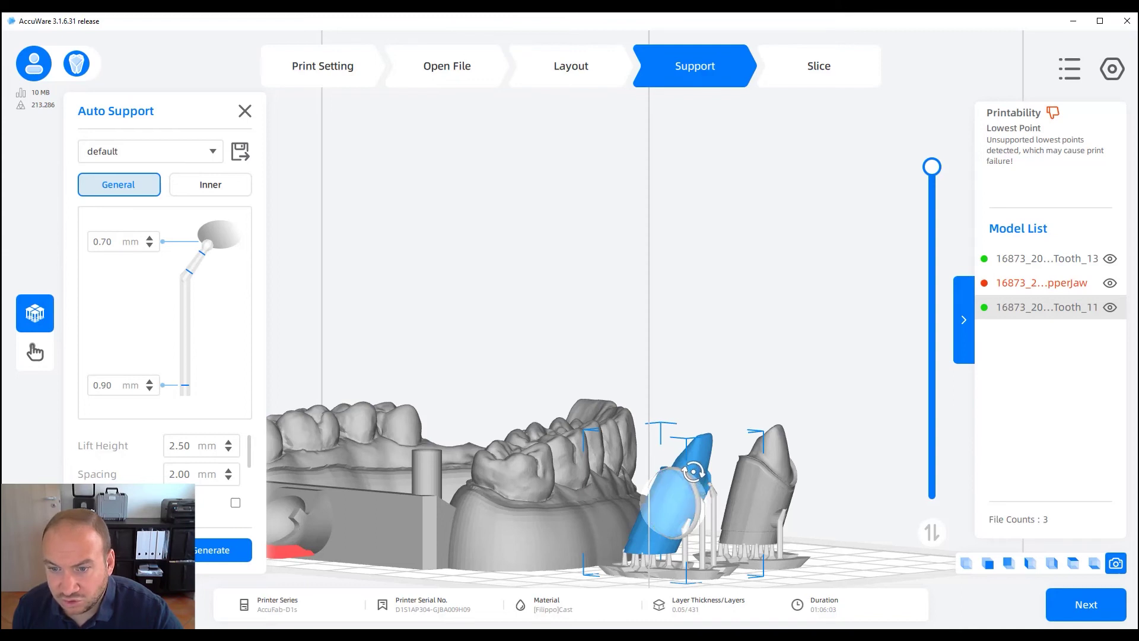
{"action": "left_click", "coordinate": [692, 472]}
{"action": "left_click", "coordinate": [617, 376]}
{"action": "left_click_drag", "start_coordinate": [694, 500], "coordinate": [676, 484]}
{"action": "right_click_drag", "start_coordinate": [712, 503], "coordinate": [780, 472]}
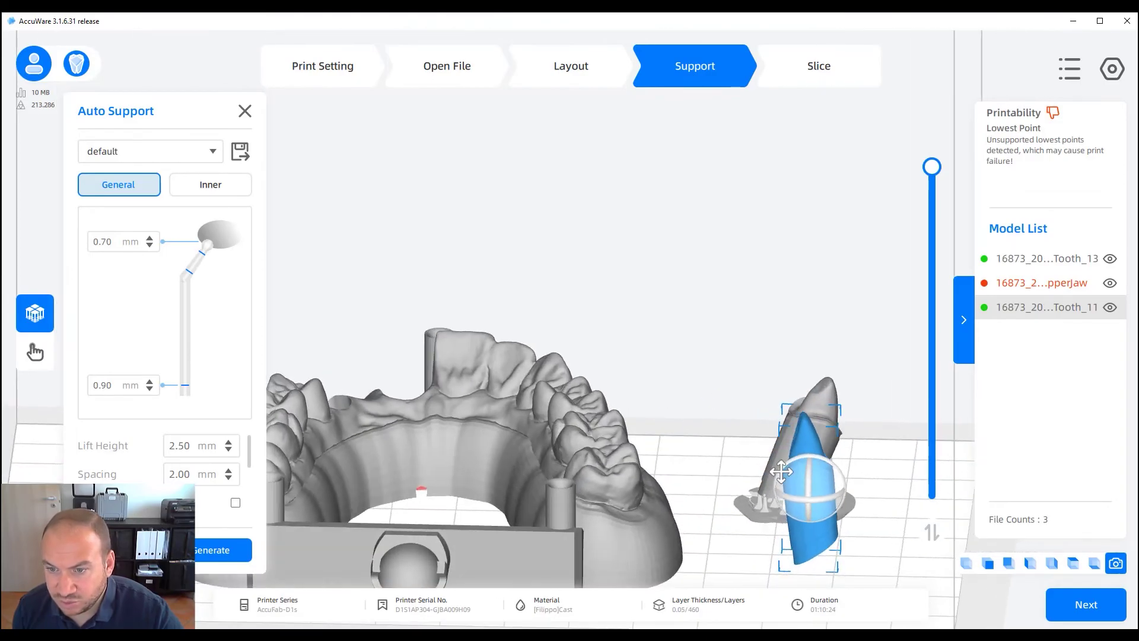
{"action": "left_click_drag", "start_coordinate": [781, 471], "coordinate": [782, 463]}
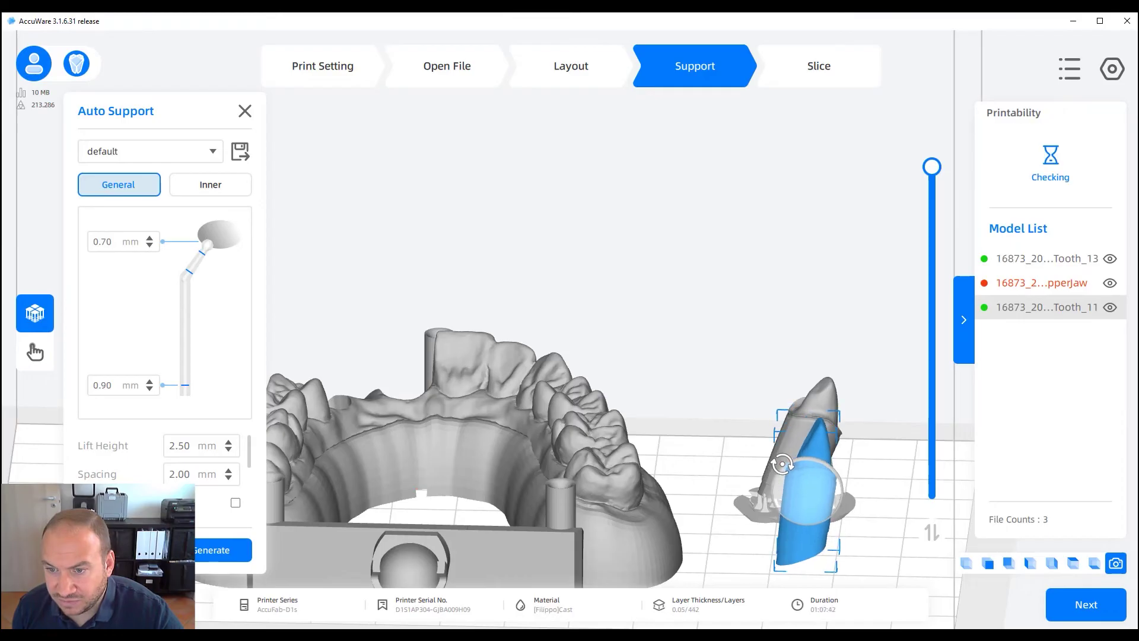
{"action": "right_click_drag", "start_coordinate": [836, 454], "coordinate": [751, 504]}
Clear Tooth_13's supports and rotate it upright
{"action": "left_click", "coordinate": [751, 504]}
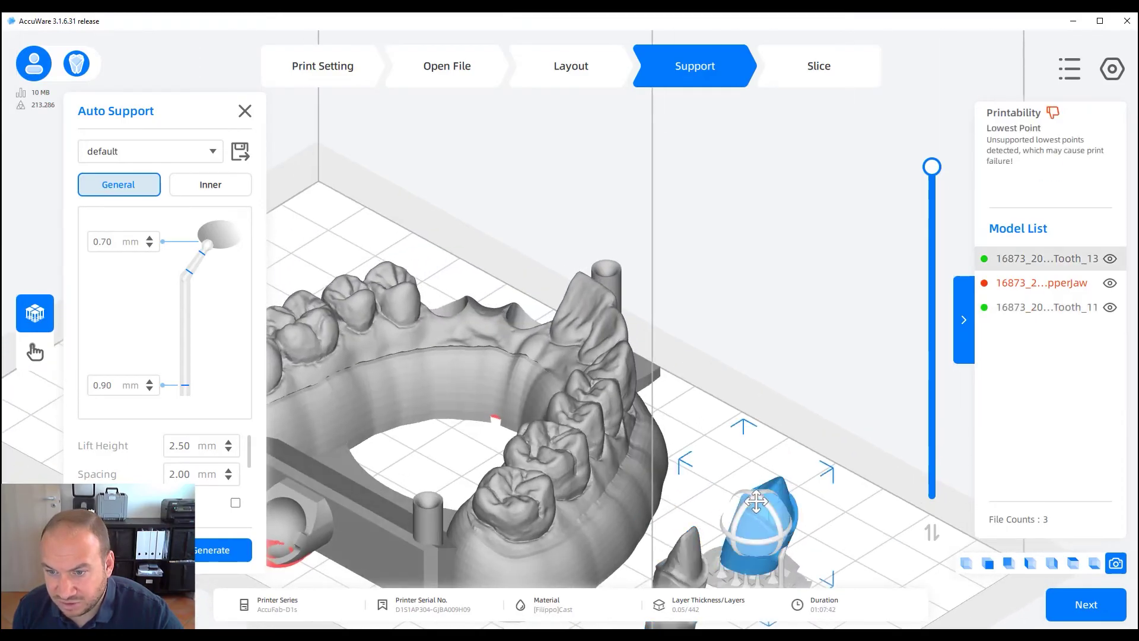
{"action": "left_click", "coordinate": [761, 496]}
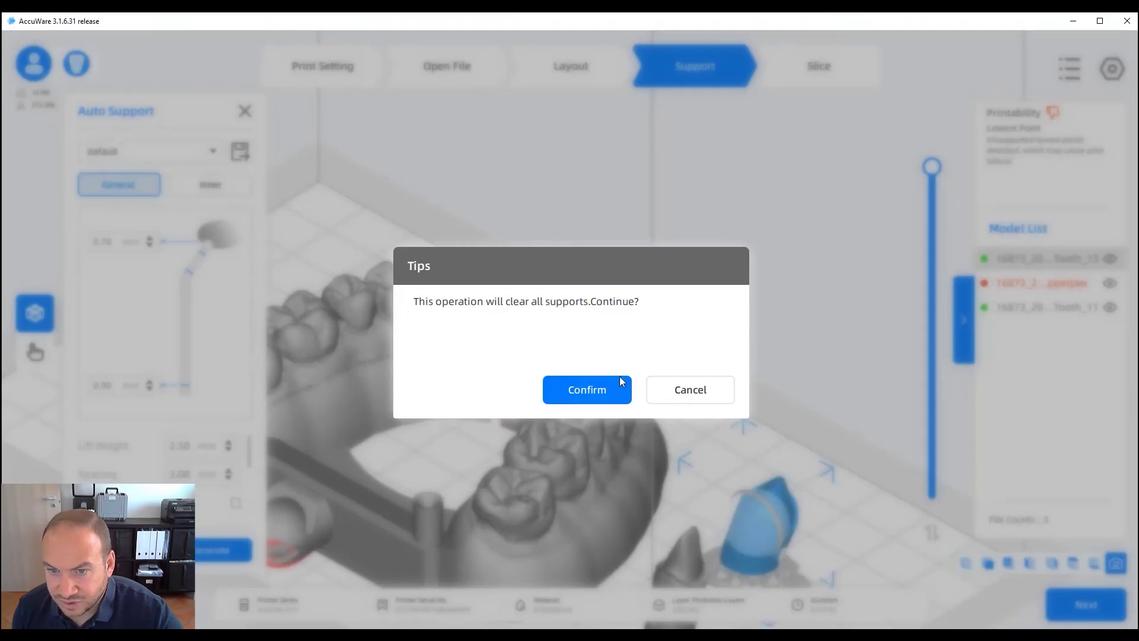
{"action": "left_click", "coordinate": [621, 380]}
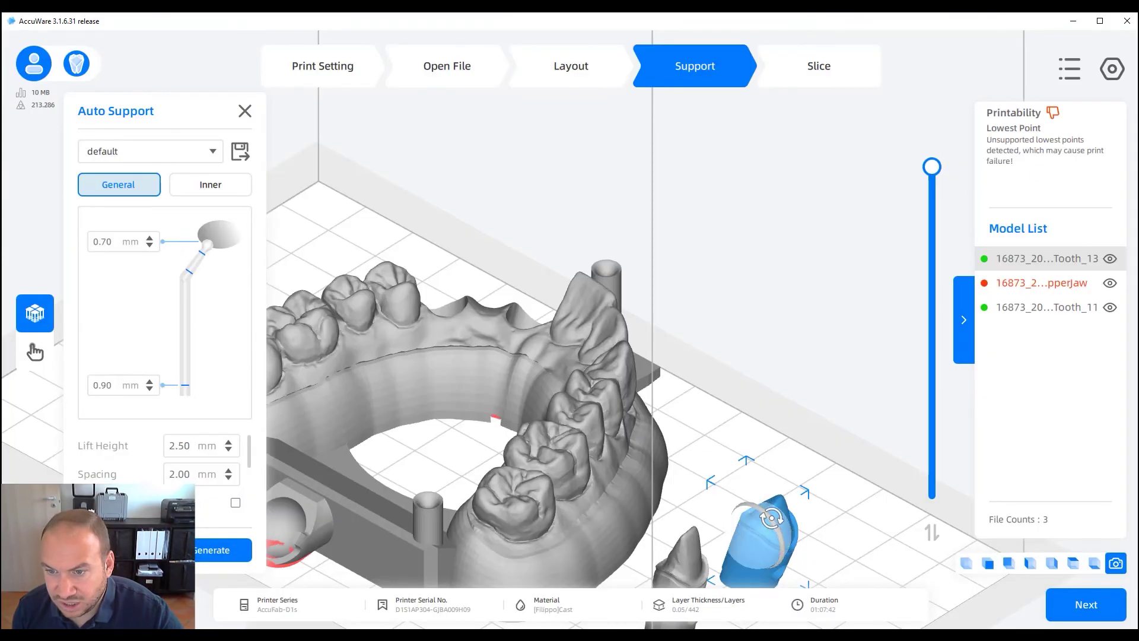
{"action": "left_click_drag", "start_coordinate": [771, 518], "coordinate": [761, 504]}
{"action": "mouse_move", "coordinate": [795, 511]}
{"action": "right_mouse_down"}
{"action": "mouse_move", "coordinate": [844, 478]}
{"action": "mouse_move", "coordinate": [868, 487]}
{"action": "mouse_move", "coordinate": [880, 478]}
{"action": "mouse_move", "coordinate": [730, 475]}
{"action": "mouse_move", "coordinate": [786, 519]}
{"action": "right_mouse_up"}
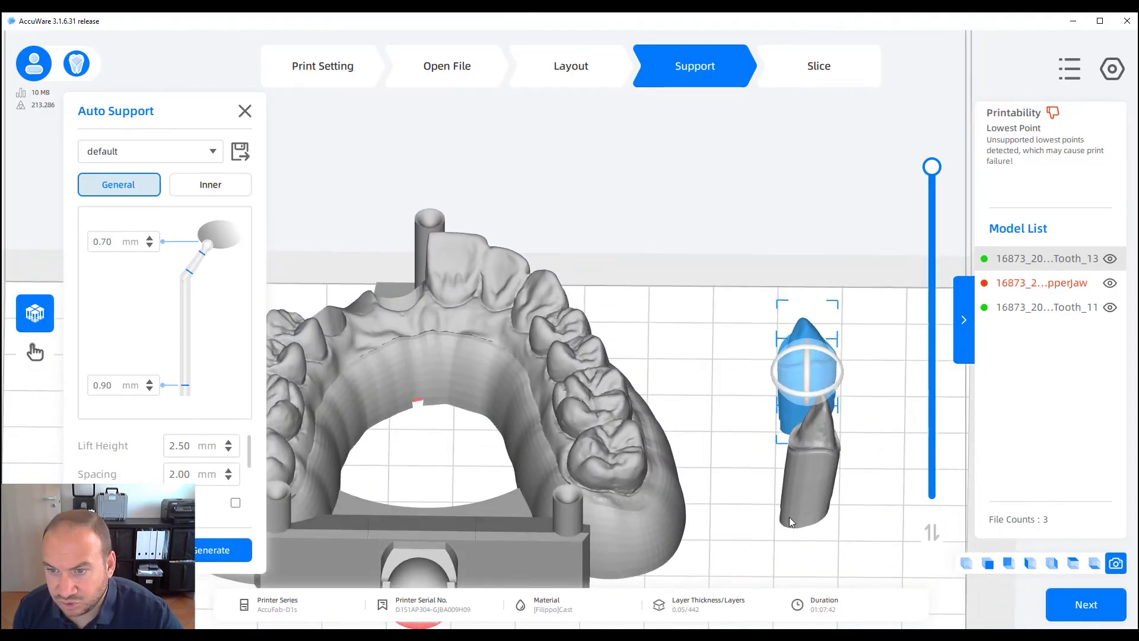
Generate supports under both Tooth_11 and Tooth_13
{"action": "left_click", "coordinate": [789, 518]}
{"action": "left_click", "coordinate": [814, 366], "text": "ctrl"}
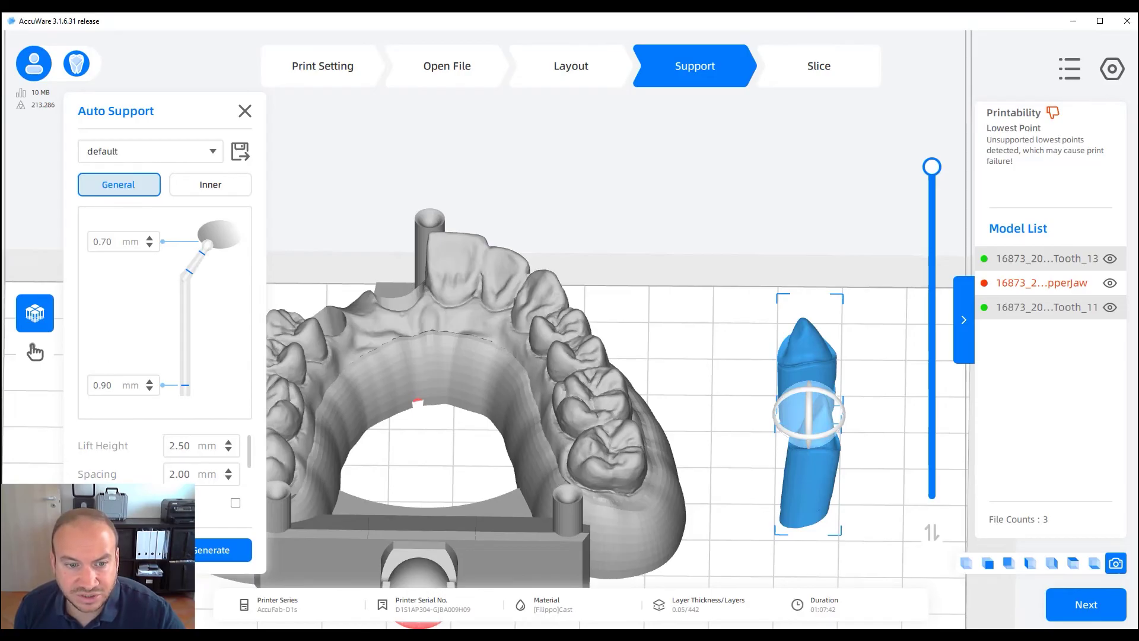
{"action": "left_click", "coordinate": [201, 554]}
{"action": "mouse_move", "coordinate": [691, 461]}
{"action": "right_mouse_down"}
{"action": "mouse_move", "coordinate": [712, 452]}
{"action": "mouse_move", "coordinate": [700, 442]}
{"action": "right_mouse_up"}
Clear and regenerate the supports under Tooth_11 alone
{"action": "left_click", "coordinate": [798, 519]}
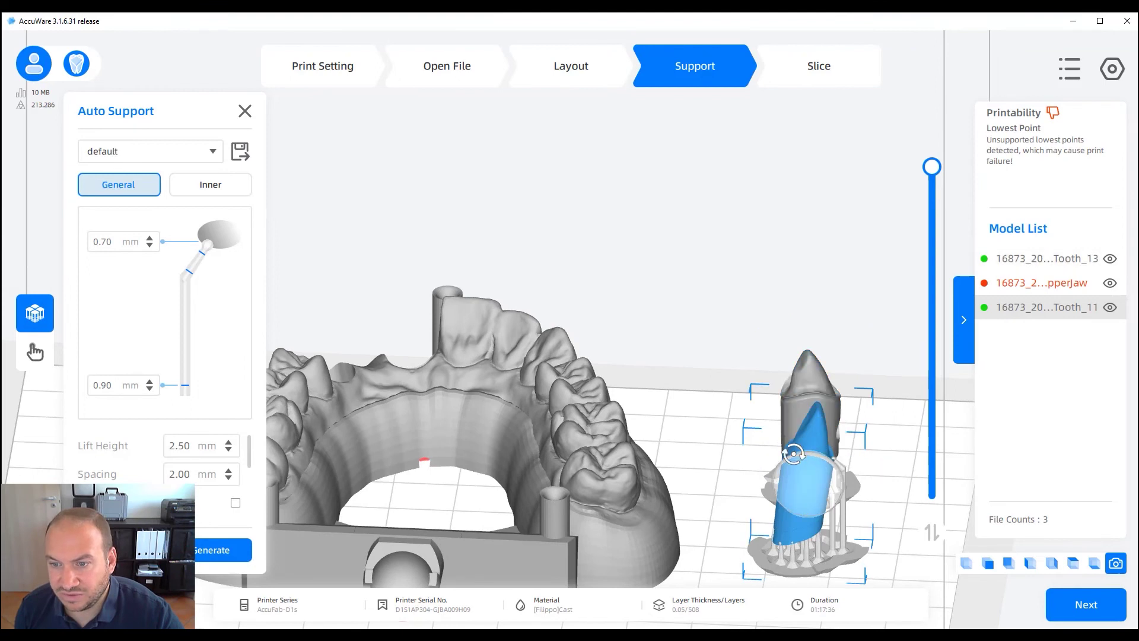
{"action": "left_click", "coordinate": [794, 454]}
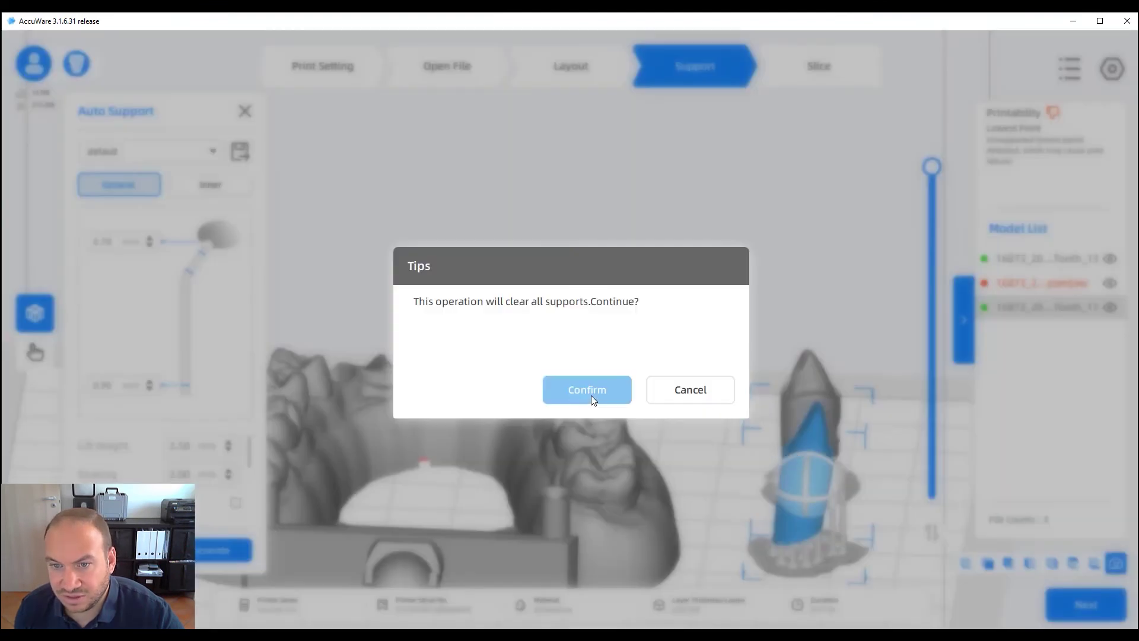
{"action": "left_click", "coordinate": [591, 395]}
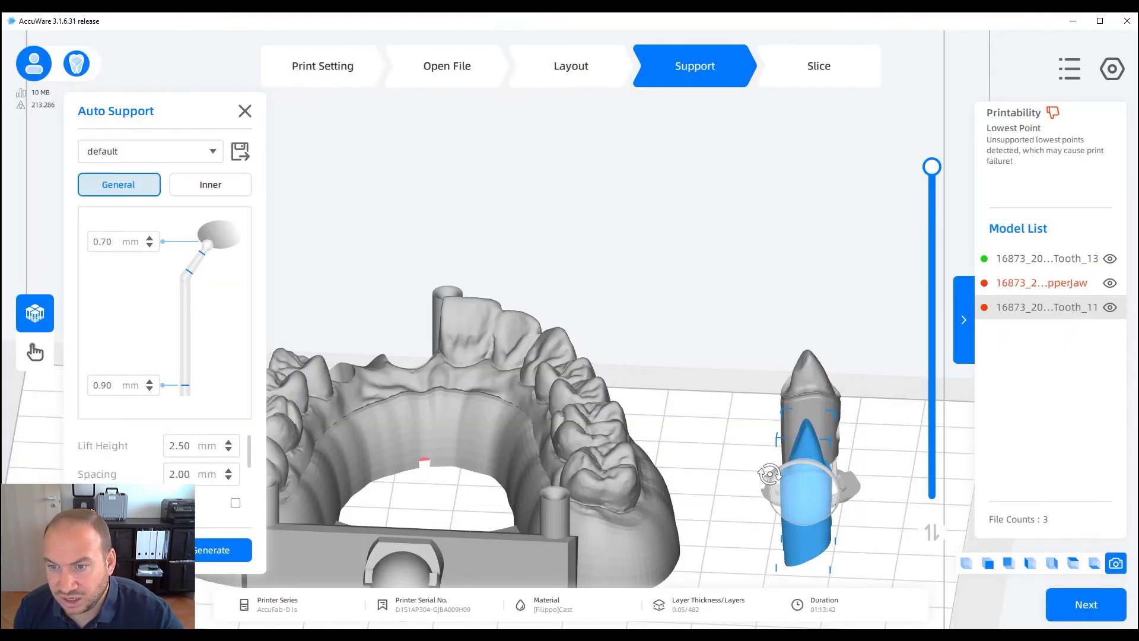
{"action": "left_click", "coordinate": [222, 550]}
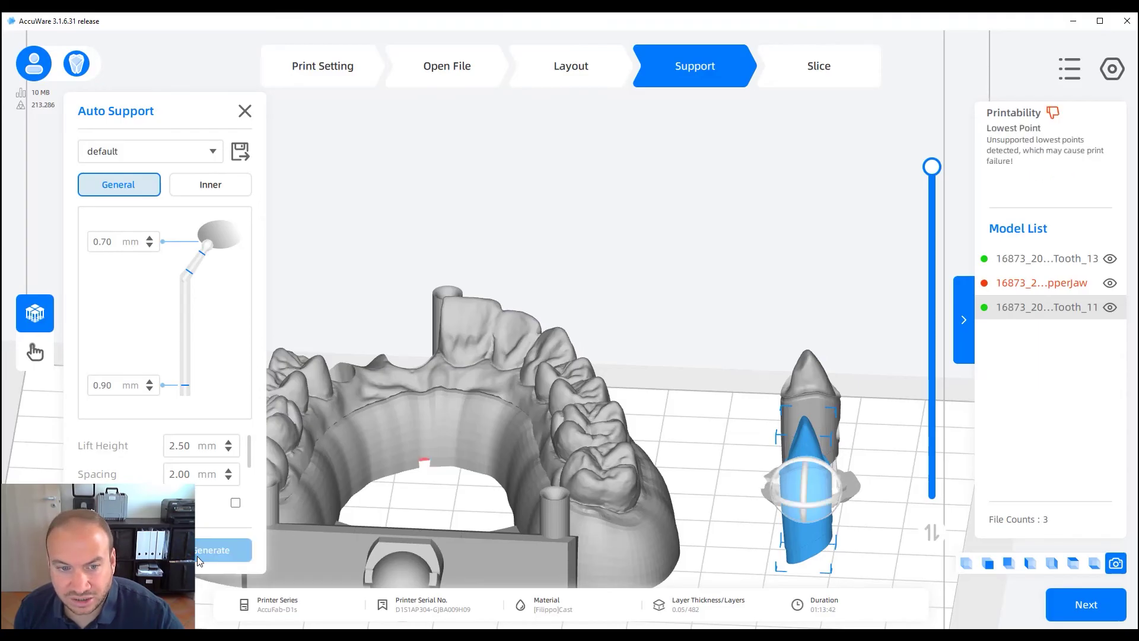
{"action": "right_click_drag", "start_coordinate": [668, 496], "coordinate": [742, 512]}
Deselect Tooth_11, orbit to a top-down view, and select the upper-jaw model
{"action": "left_click", "coordinate": [832, 472]}
{"action": "right_click_drag", "start_coordinate": [832, 473], "coordinate": [703, 398]}
{"action": "right_click_drag", "start_coordinate": [689, 358], "coordinate": [627, 378]}
{"action": "left_click", "coordinate": [610, 362]}
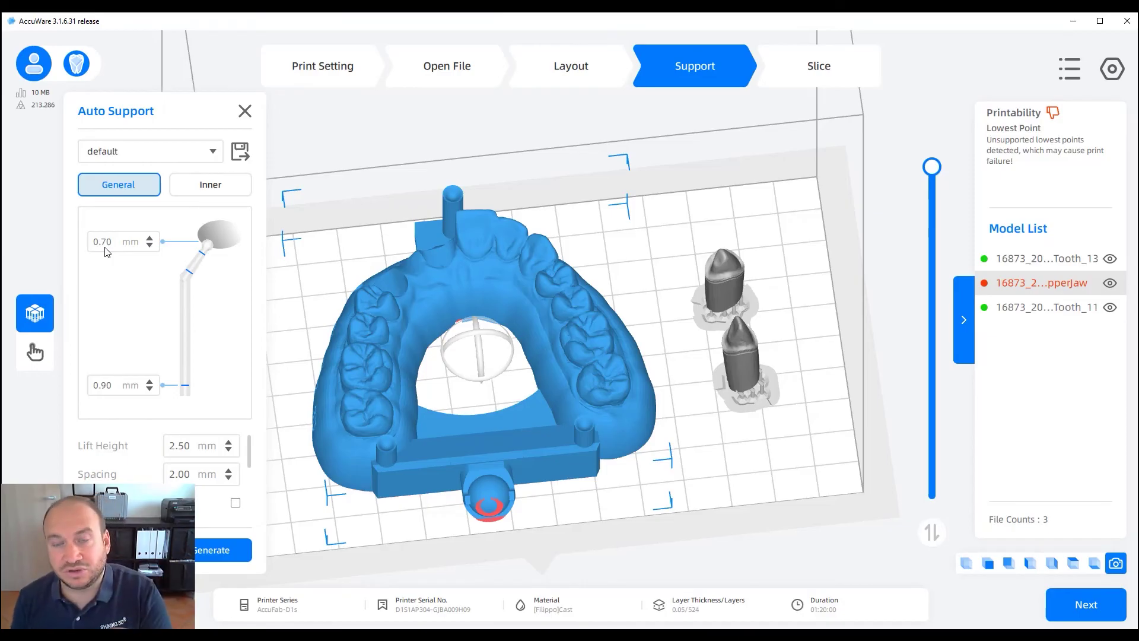
Change the contact ball diameter from 0.70 to 0.90 mm and generate upper-jaw supports
{"action": "key", "text": "BackSpace"}
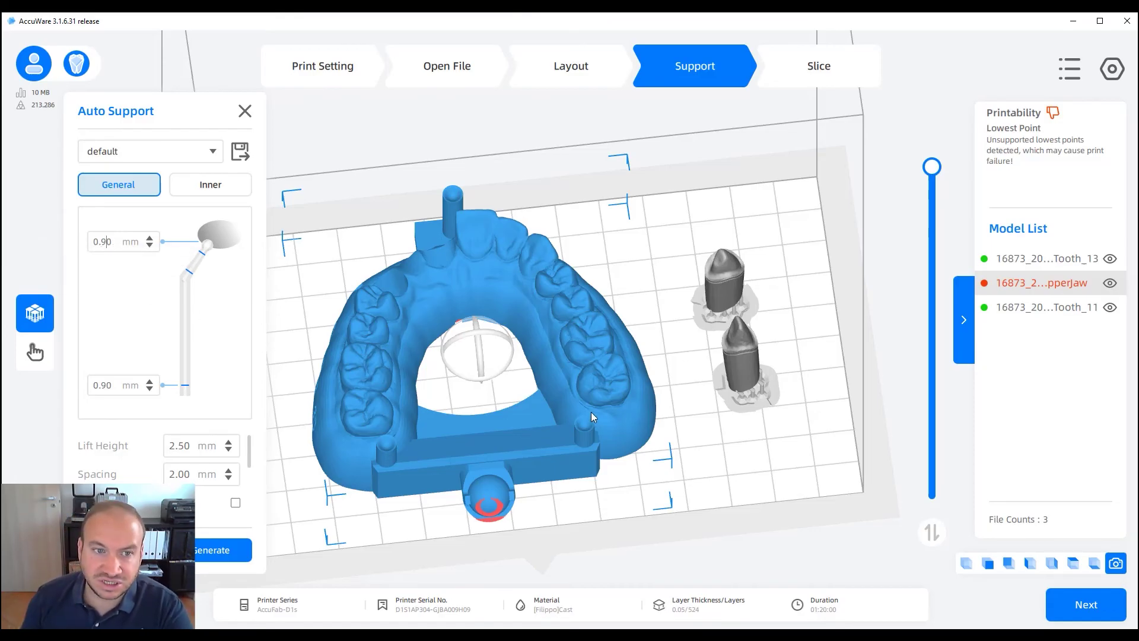
{"action": "left_click", "coordinate": [109, 242]}
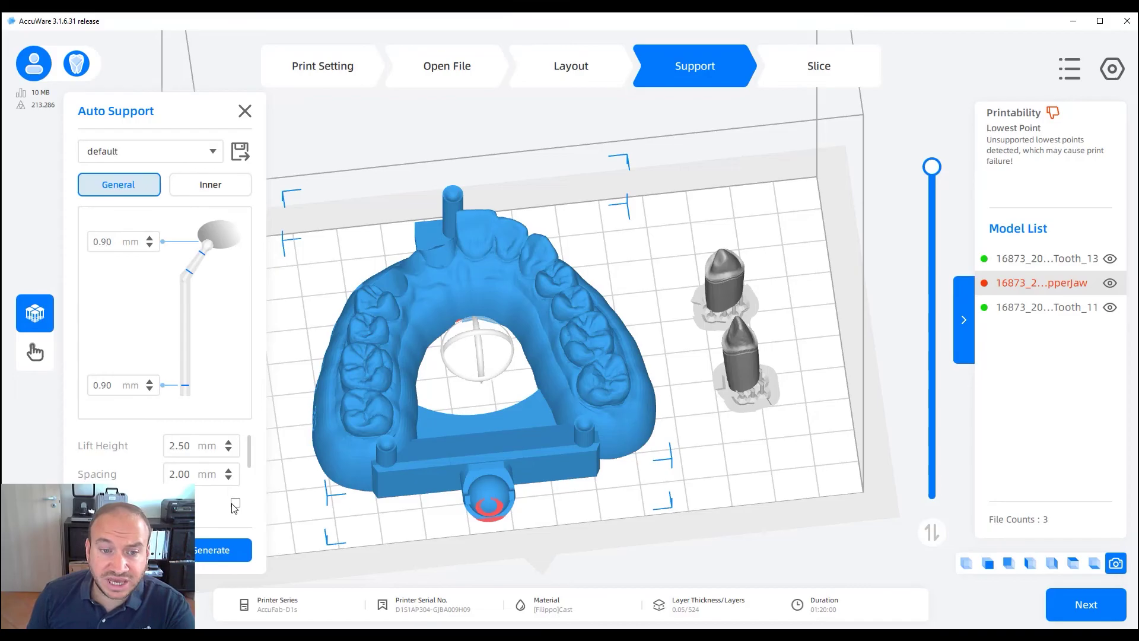
{"action": "scroll", "coordinate": [206, 488], "scroll_direction": "down", "scroll_amount": 5}
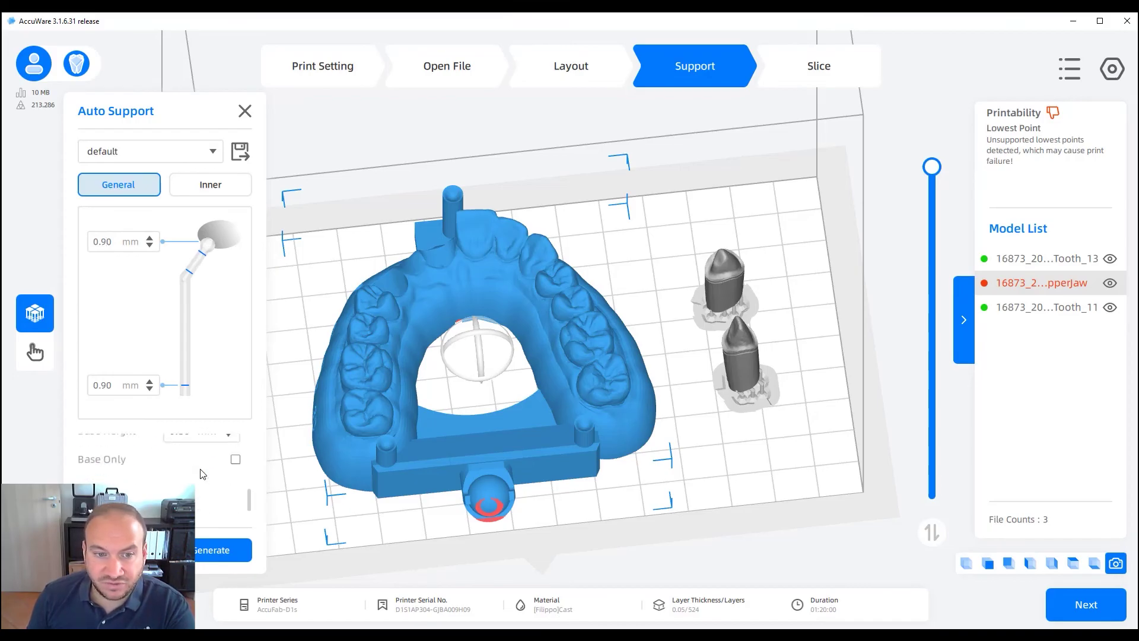
{"action": "scroll", "coordinate": [114, 462], "scroll_direction": "up", "scroll_amount": 2}
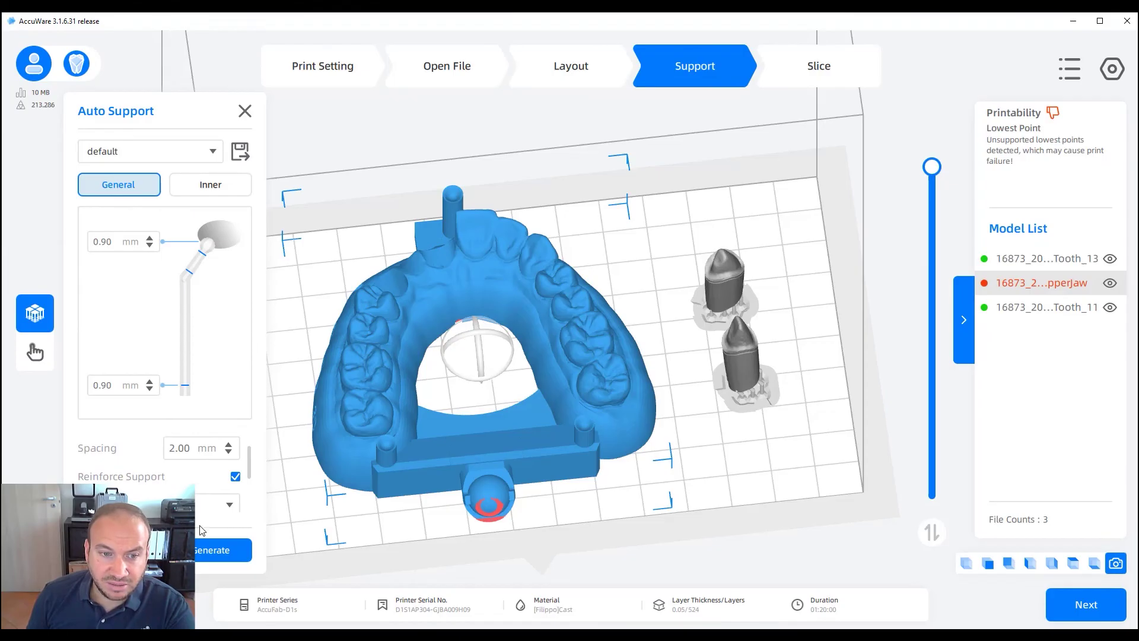
{"action": "left_click", "coordinate": [197, 552]}
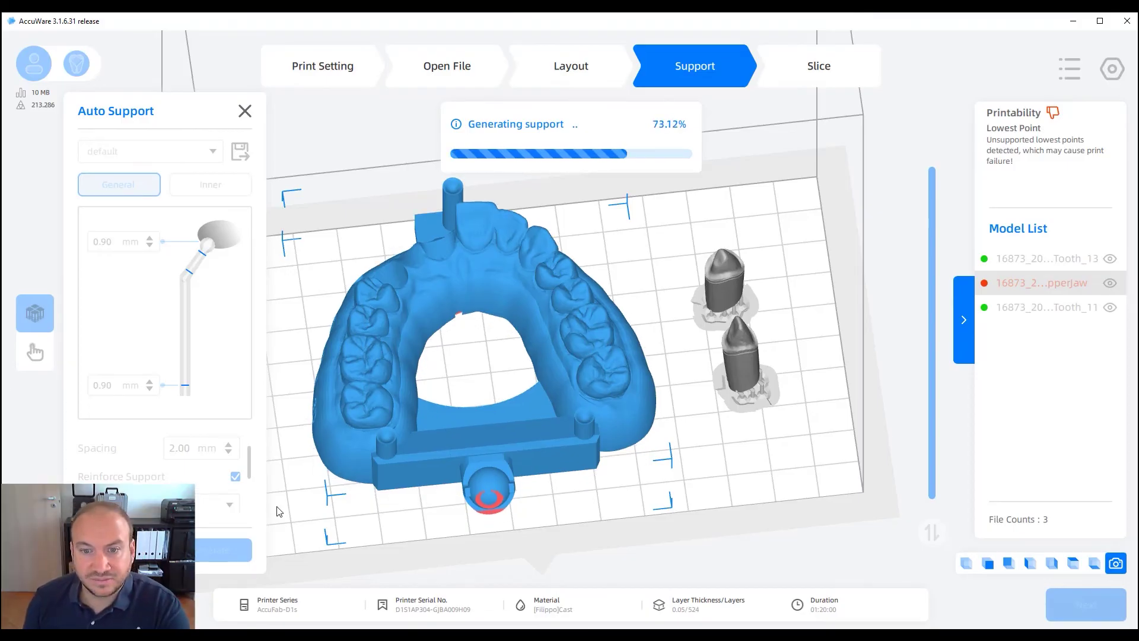
Select Tooth_11 and set its contact ball diameter back to 0.70 mm
{"action": "right_click_drag", "start_coordinate": [500, 423], "coordinate": [579, 416]}
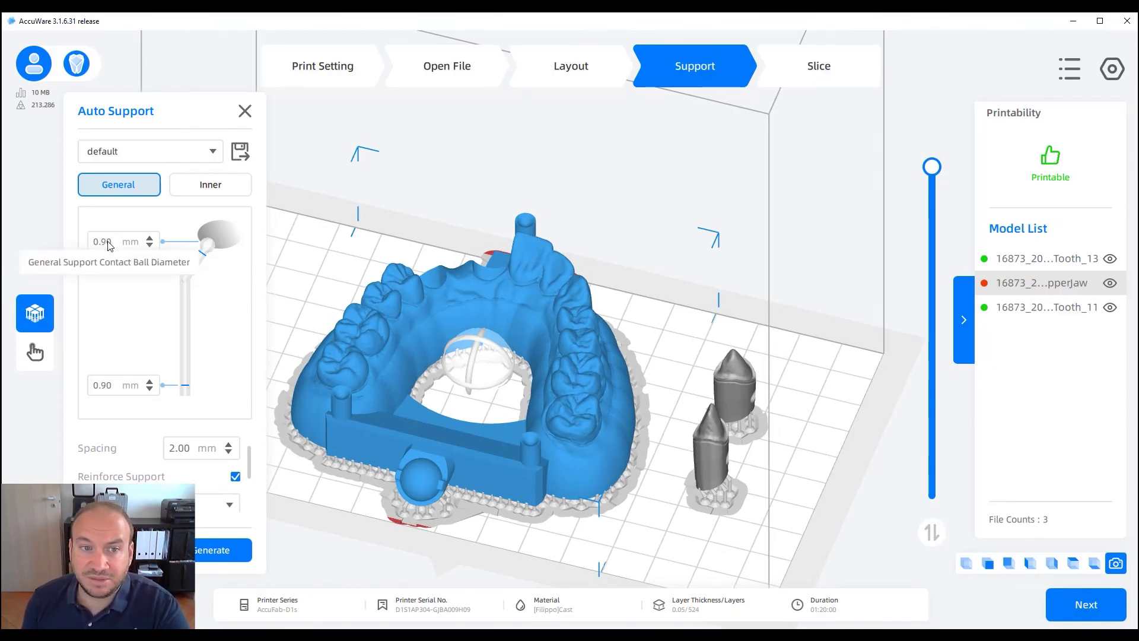
{"action": "left_click", "coordinate": [724, 451]}
{"action": "left_click", "coordinate": [745, 381]}
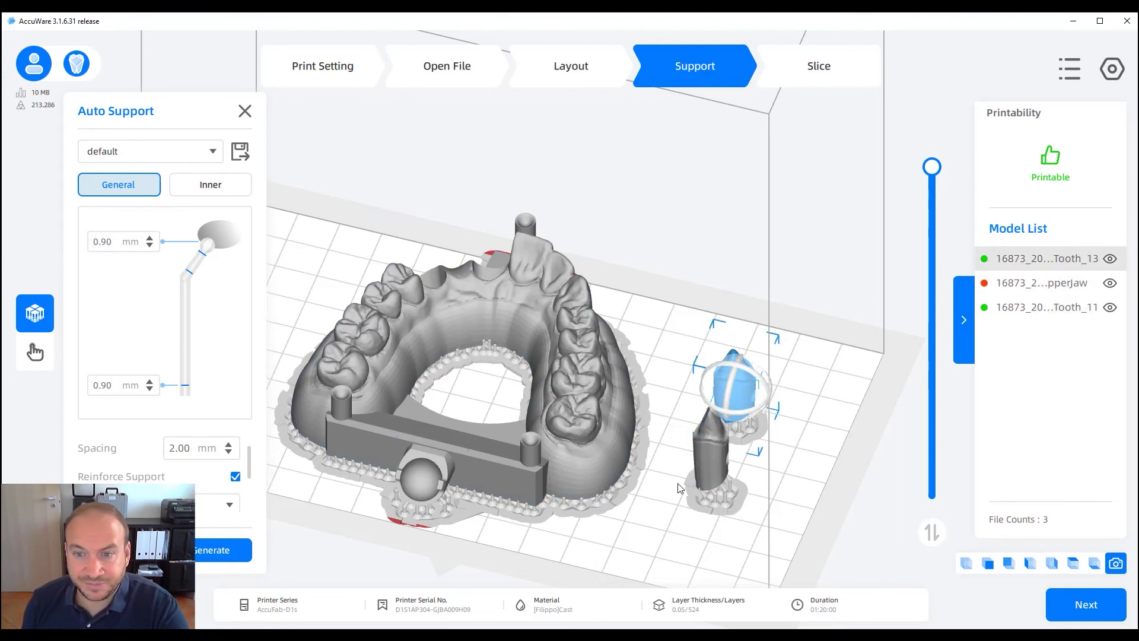
{"action": "left_click", "coordinate": [706, 467]}
{"action": "left_click", "coordinate": [182, 155]}
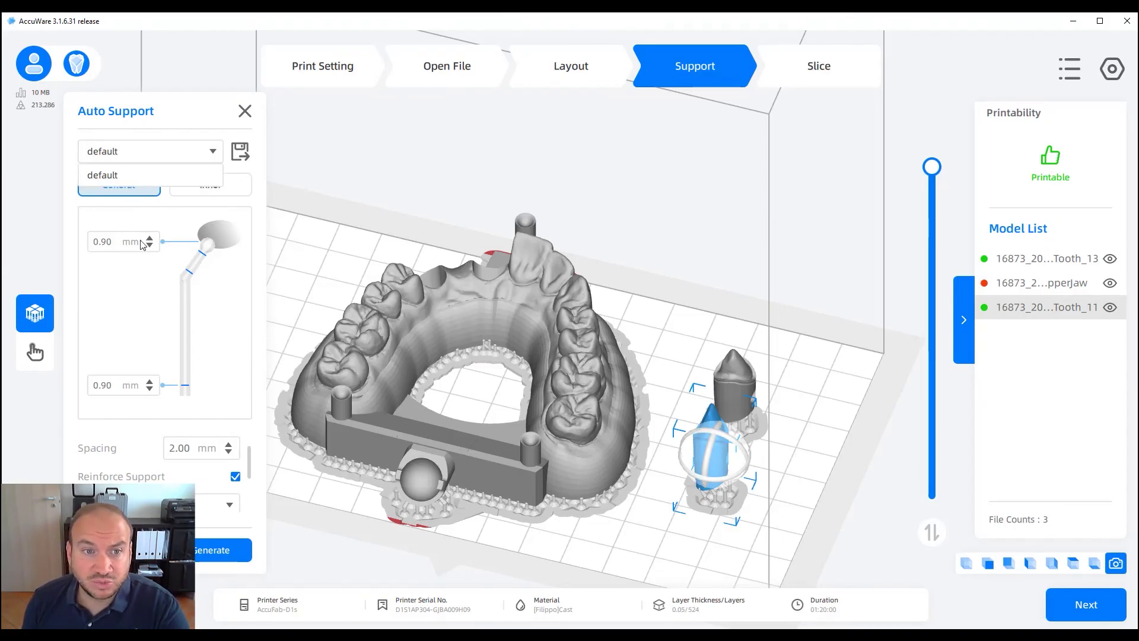
{"action": "left_click", "coordinate": [112, 242]}
{"action": "left_click", "coordinate": [107, 249]}
{"action": "key", "text": "BackSpace"}
{"action": "type", "text": "7"}
Orbit to a near-level side view of the models and switch to Manual Support
{"action": "right_click_drag", "start_coordinate": [597, 526], "coordinate": [618, 526]}
{"action": "middle_click_drag", "start_coordinate": [618, 526], "coordinate": [511, 449]}
{"action": "scroll", "coordinate": [510, 450], "scroll_direction": "up", "scroll_amount": 3}
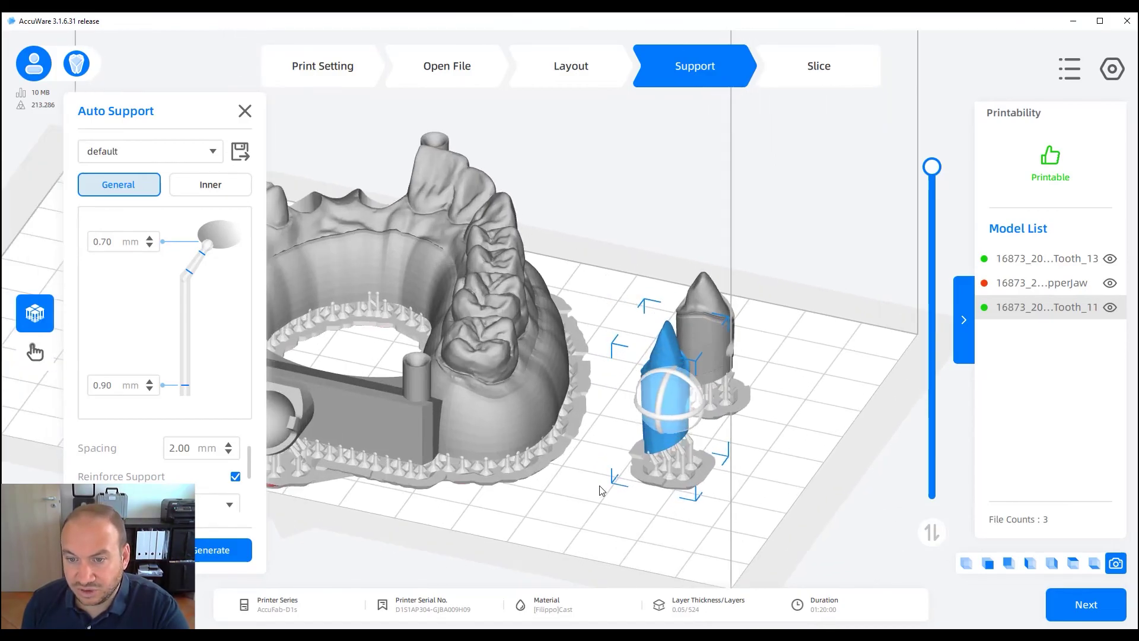
{"action": "right_click_drag", "start_coordinate": [599, 491], "coordinate": [617, 464]}
{"action": "scroll", "coordinate": [616, 465], "scroll_direction": "up", "scroll_amount": 3}
{"action": "right_click_drag", "start_coordinate": [682, 488], "coordinate": [700, 475]}
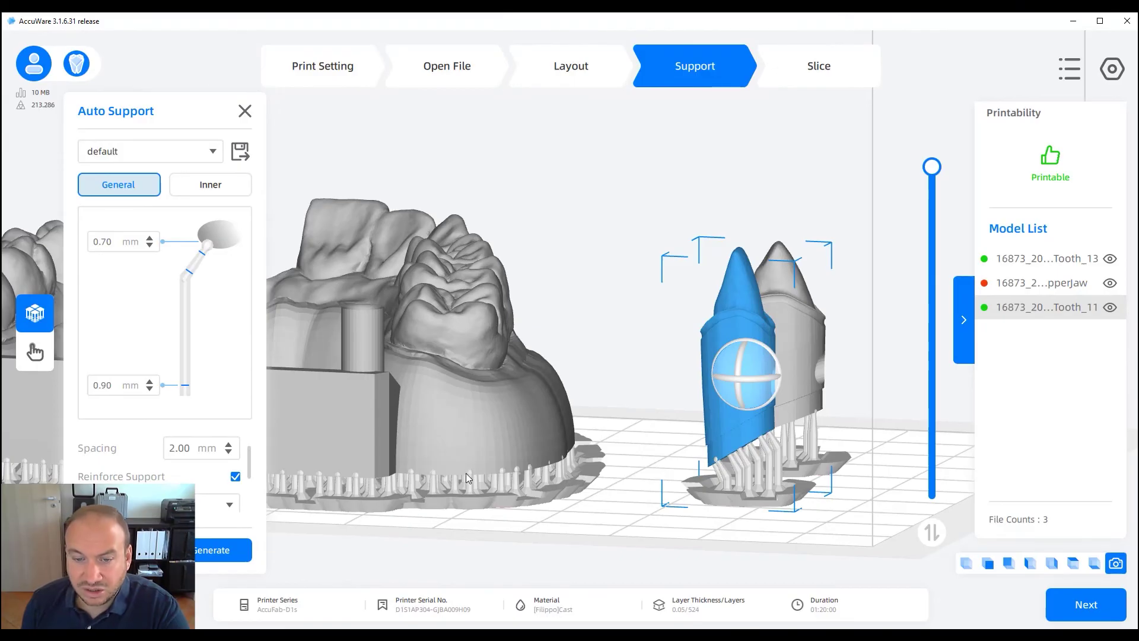
{"action": "right_click_drag", "start_coordinate": [490, 492], "coordinate": [552, 451]}
{"action": "scroll", "coordinate": [541, 472], "scroll_direction": "up", "scroll_amount": 2}
{"action": "left_click", "coordinate": [34, 350]}
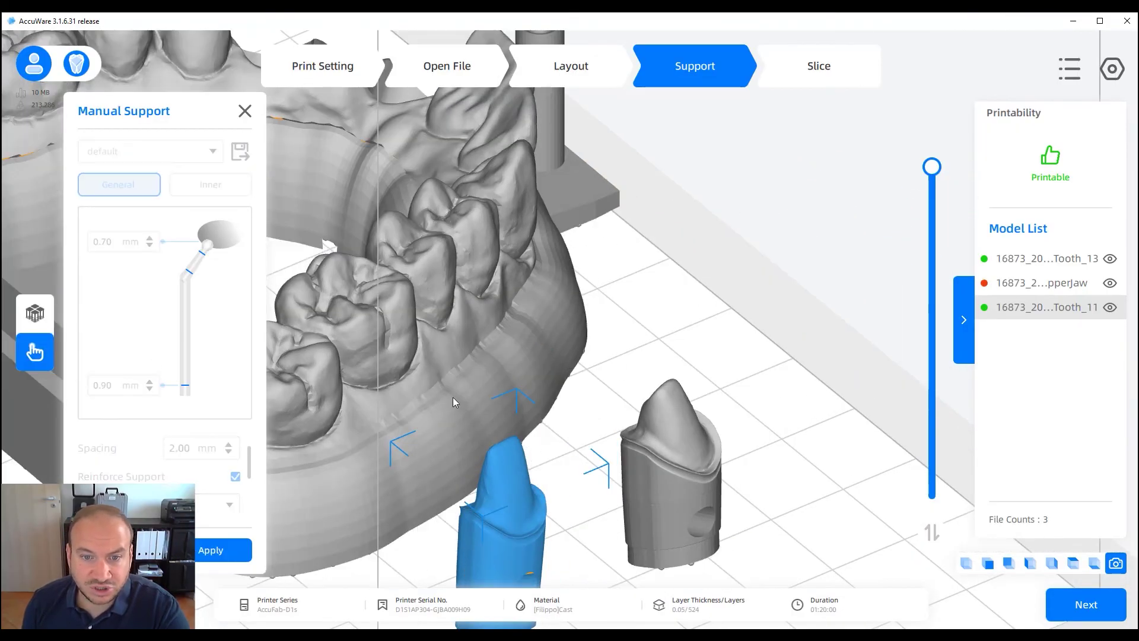
Inspect the red undersides of the jaw and teeth for support points
{"action": "right_click_drag", "start_coordinate": [453, 397], "coordinate": [500, 340]}
{"action": "right_click_drag", "start_coordinate": [678, 304], "coordinate": [535, 323]}
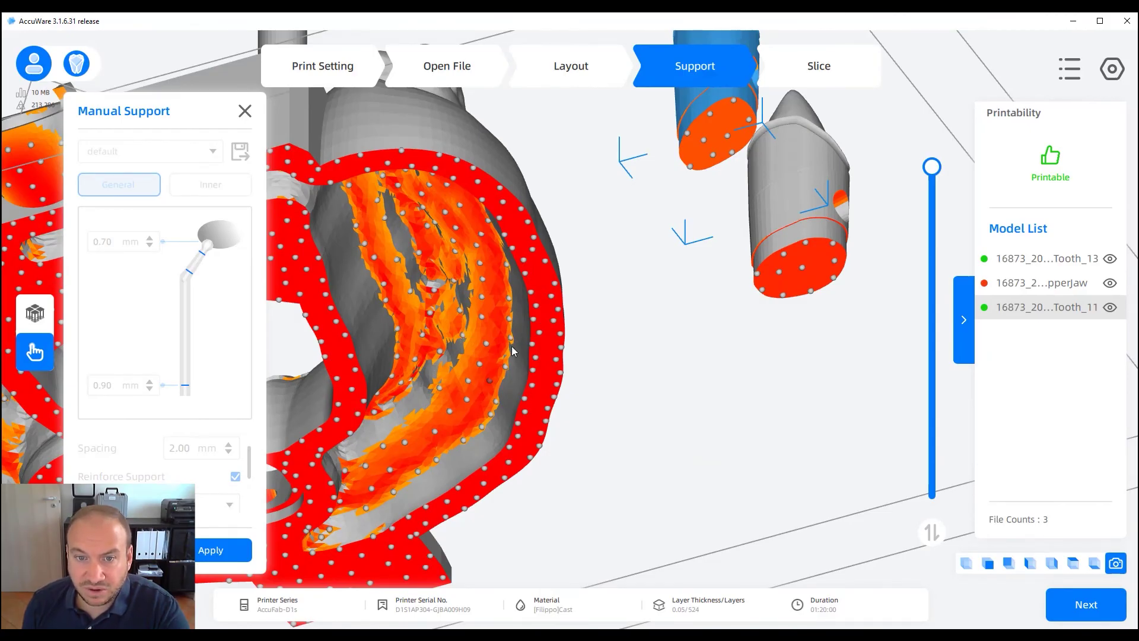
{"action": "right_click_drag", "start_coordinate": [440, 330], "coordinate": [435, 389]}
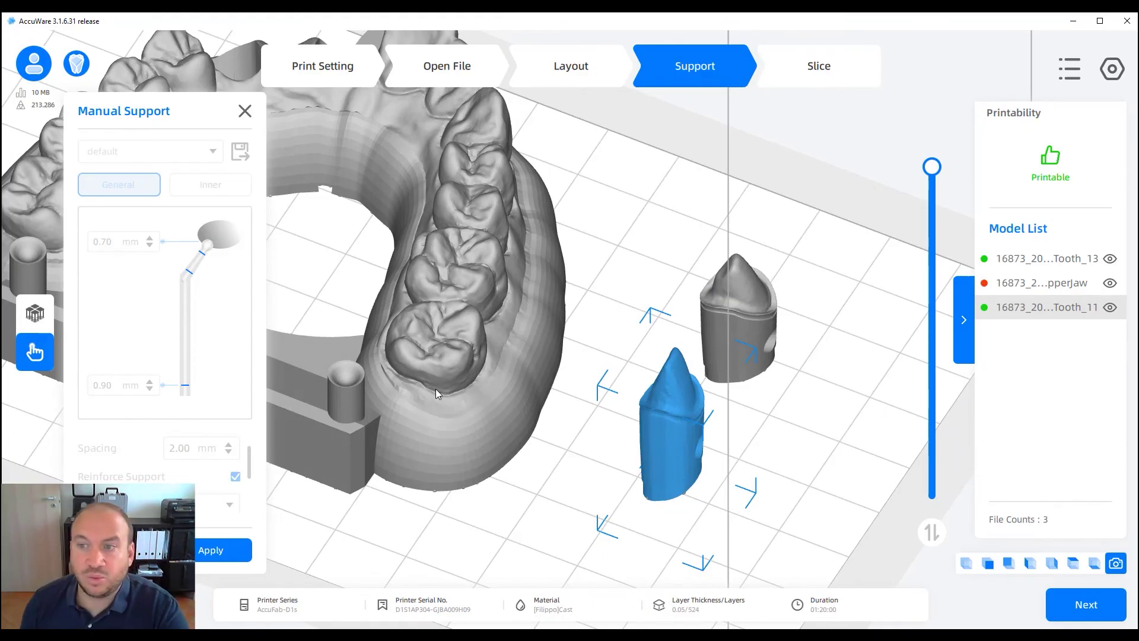
Leave Manual Support and move to the Slice step, bringing up the .slp3 save dialog
{"action": "left_click", "coordinate": [245, 112]}
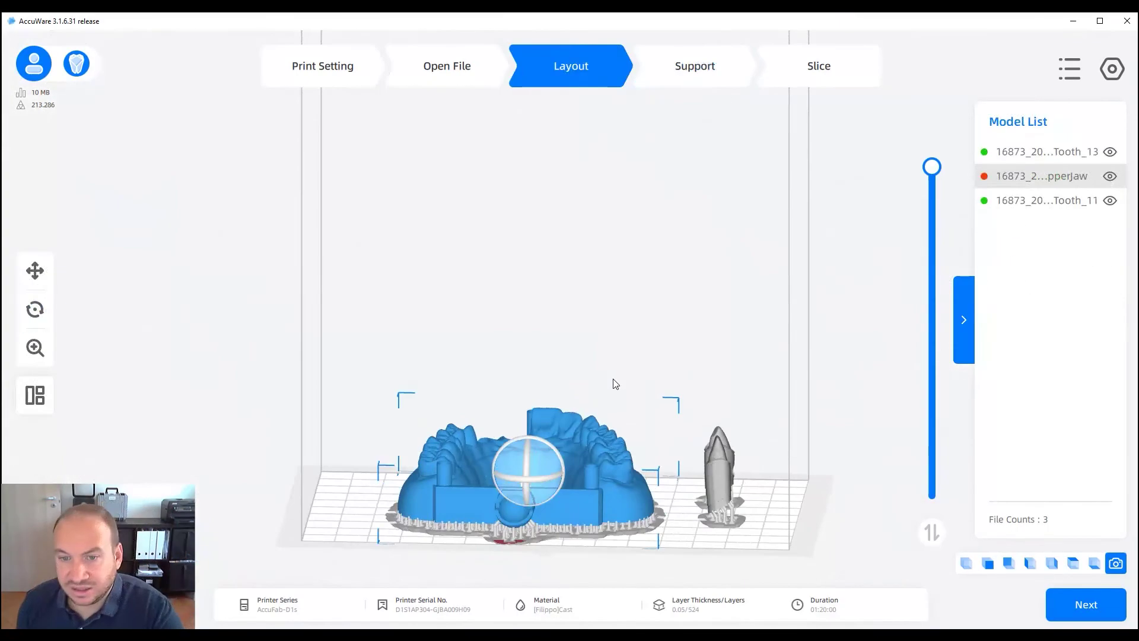
{"action": "right_click_drag", "start_coordinate": [672, 369], "coordinate": [651, 394]}
{"action": "left_click", "coordinate": [789, 70]}
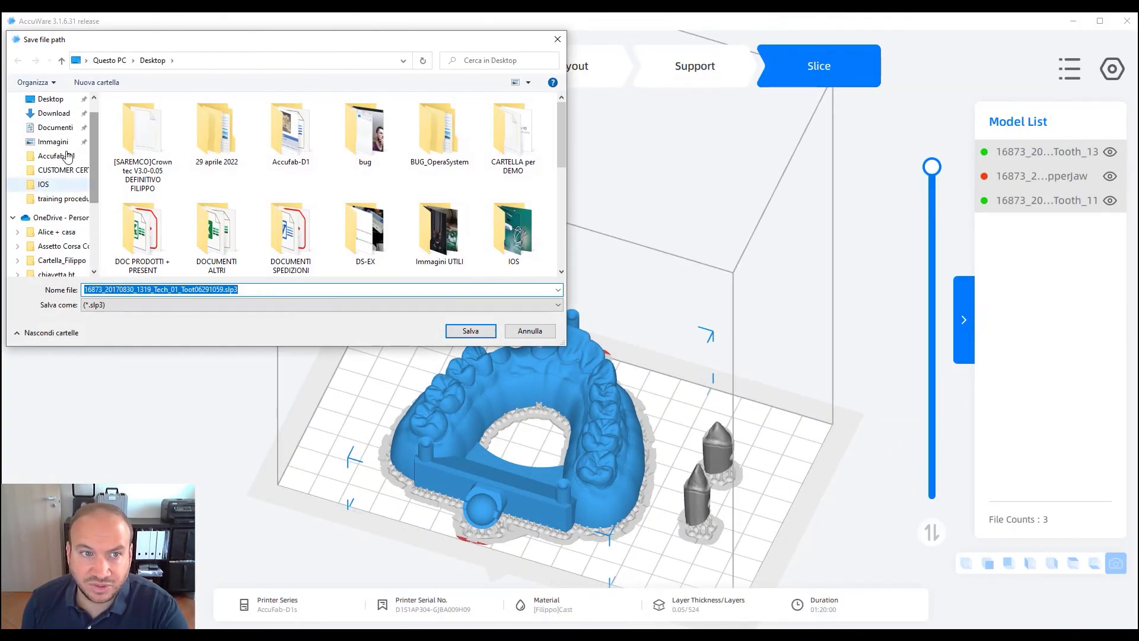
Save the .slp3 print file to the Desktop and close the slicing summary
{"action": "left_click", "coordinate": [50, 99]}
{"action": "left_click", "coordinate": [488, 334]}
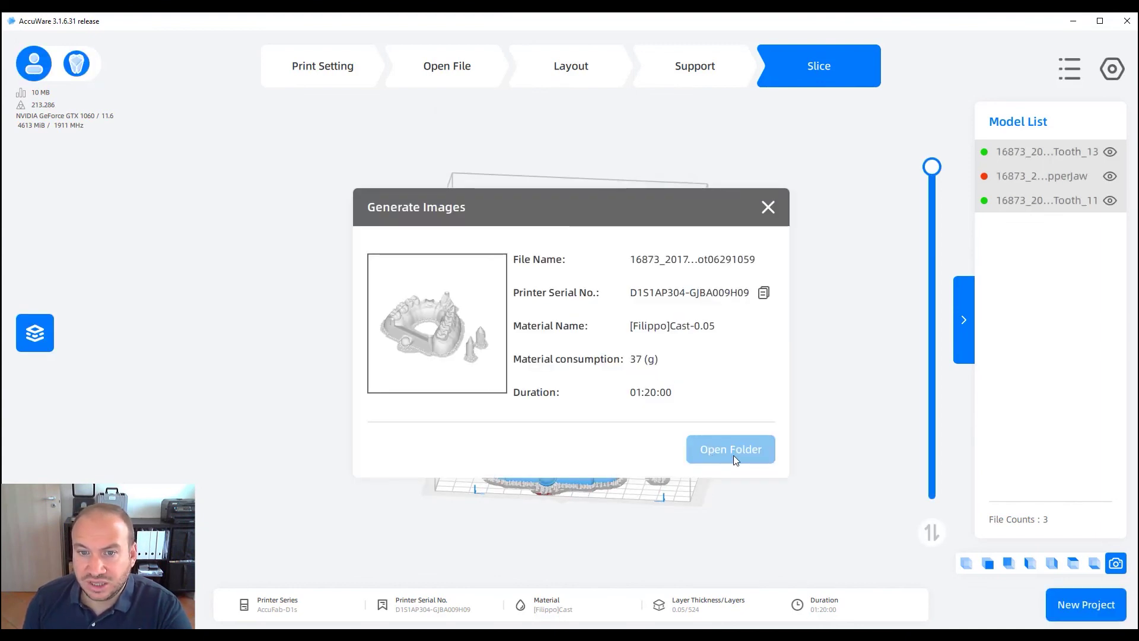
{"action": "left_click", "coordinate": [768, 206]}
Take the layer preview down to layer 0 and zoom in from above
{"action": "right_click_drag", "start_coordinate": [714, 399], "coordinate": [706, 424]}
{"action": "left_click_drag", "start_coordinate": [934, 177], "coordinate": [932, 499]}
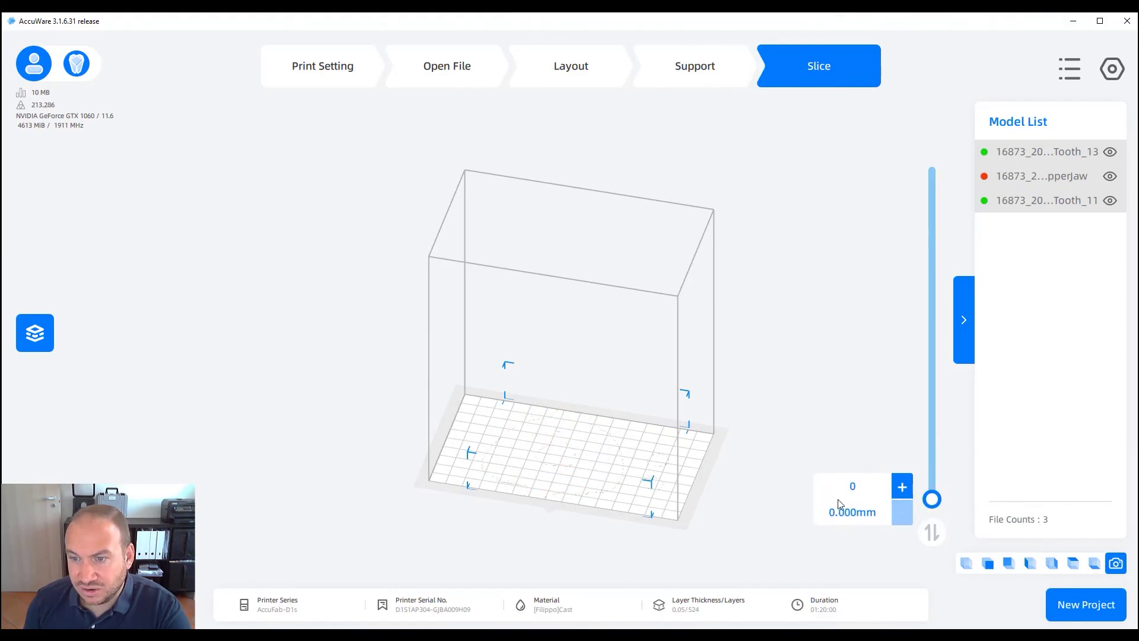
{"action": "left_click", "coordinate": [902, 488]}
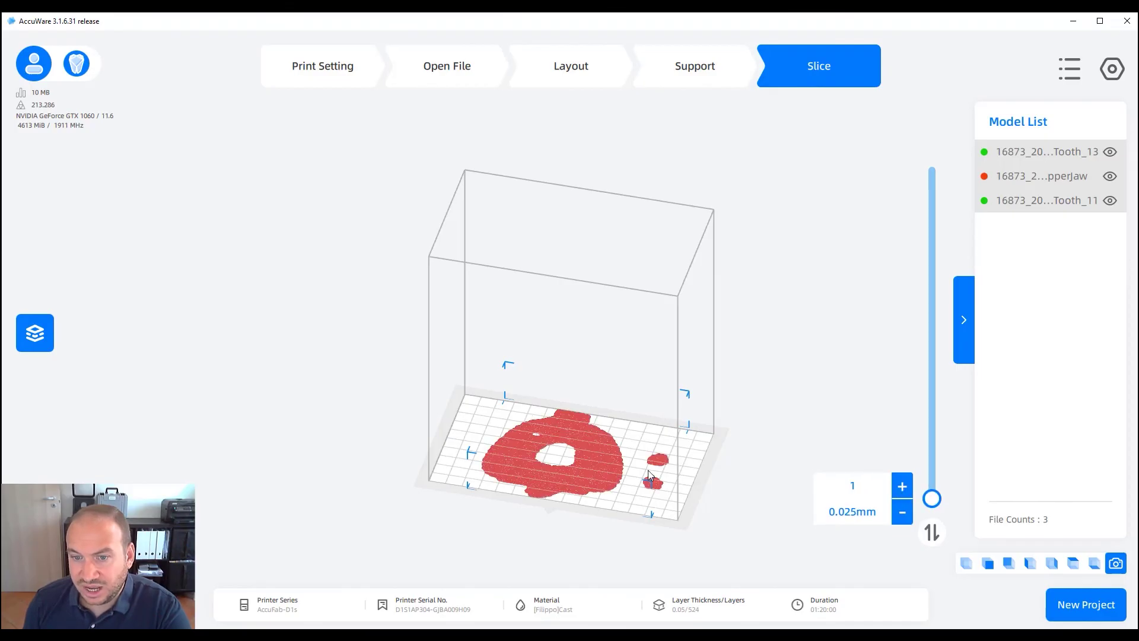
{"action": "right_click_drag", "start_coordinate": [648, 471], "coordinate": [618, 503]}
{"action": "scroll", "coordinate": [618, 503], "scroll_direction": "up", "scroll_amount": 4}
{"action": "right_click_drag", "start_coordinate": [683, 448], "coordinate": [666, 349]}
{"action": "scroll", "coordinate": [605, 330], "scroll_direction": "up", "scroll_amount": 3}
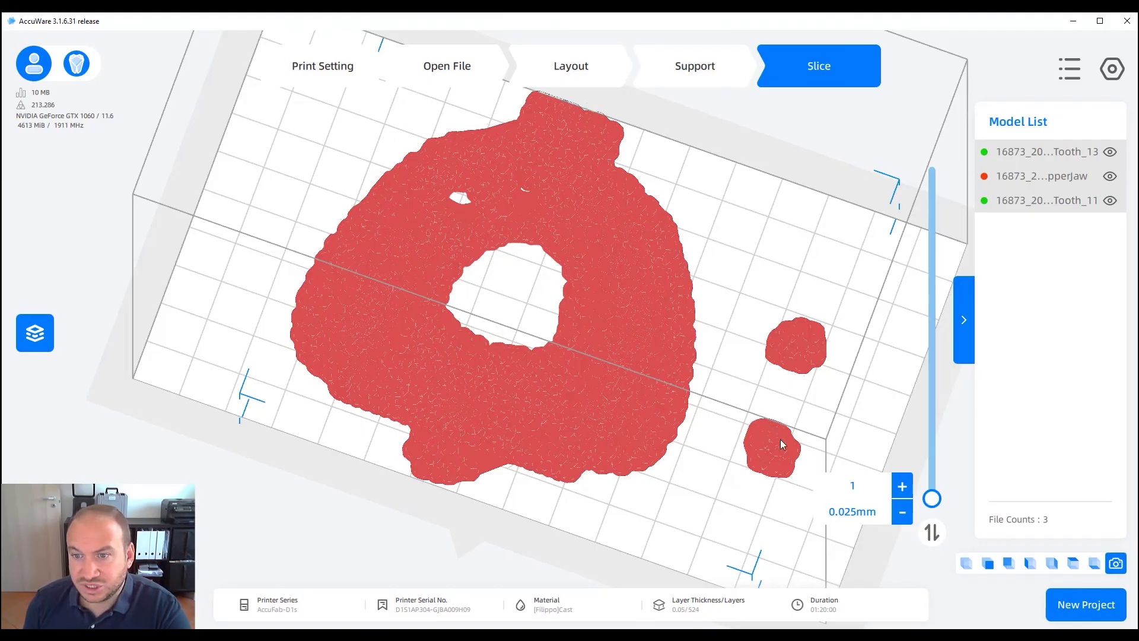
Step up through the first layers one at a time, then jump to layer 243
{"action": "left_click", "coordinate": [902, 487]}
{"action": "left_click", "coordinate": [902, 487]}
{"action": "left_click", "coordinate": [902, 486]}
{"action": "left_click", "coordinate": [902, 487]}
{"action": "left_click", "coordinate": [902, 487]}
{"action": "left_click", "coordinate": [902, 487]}
{"action": "left_click", "coordinate": [902, 487]}
{"action": "left_click", "coordinate": [902, 487]}
{"action": "left_click", "coordinate": [902, 486]}
{"action": "left_click", "coordinate": [902, 486]}
{"action": "left_click", "coordinate": [902, 486]}
{"action": "left_click", "coordinate": [902, 486]}
{"action": "left_click", "coordinate": [903, 487]}
{"action": "left_click", "coordinate": [902, 487]}
{"action": "left_click", "coordinate": [903, 486]}
{"action": "left_click_drag", "start_coordinate": [927, 497], "coordinate": [921, 151]}
{"action": "right_click_drag", "start_coordinate": [628, 446], "coordinate": [660, 441]}
{"action": "scroll", "coordinate": [649, 418], "scroll_direction": "down", "scroll_amount": 1}
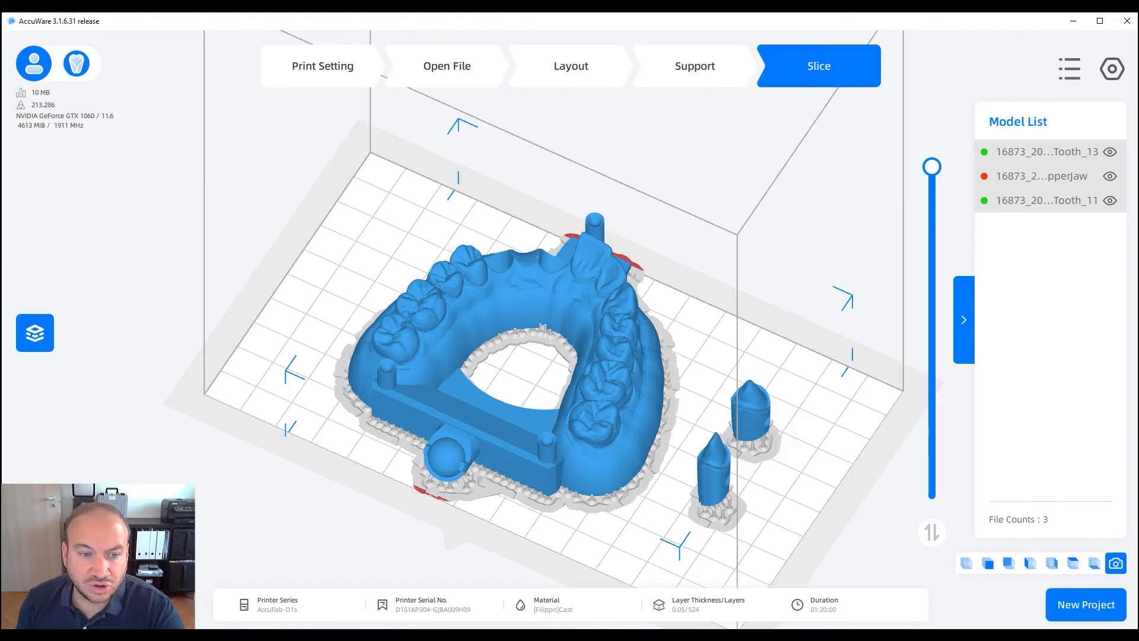
Switch to Chrome and search YouTube for 'shining3d dental'
{"action": "key", "text": "alt+Tab"}
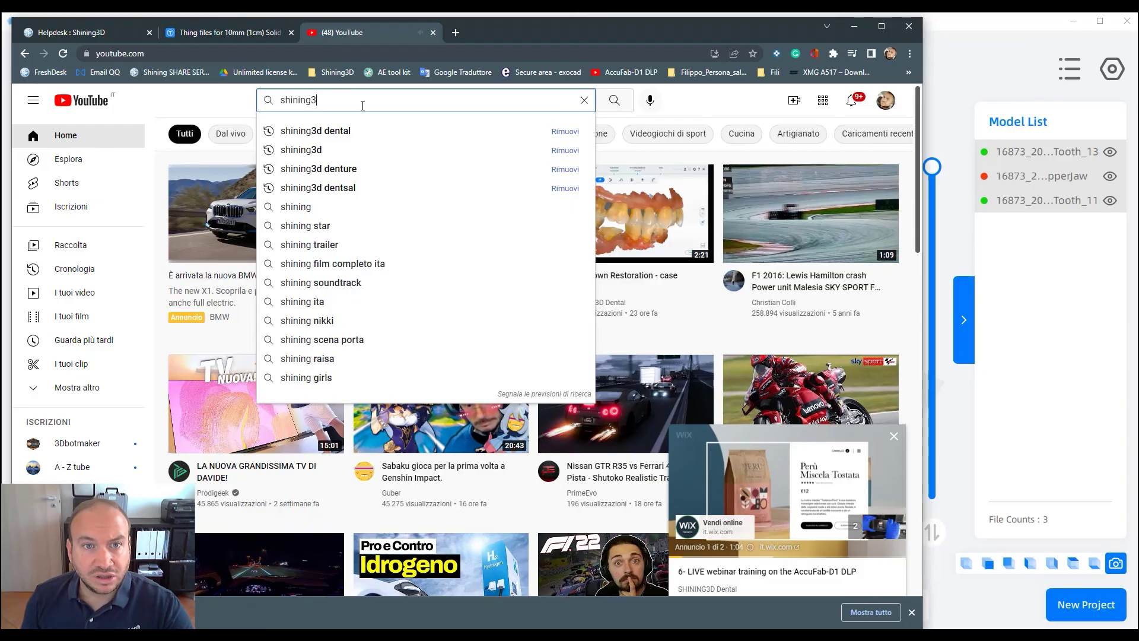
{"action": "type", "text": "d"}
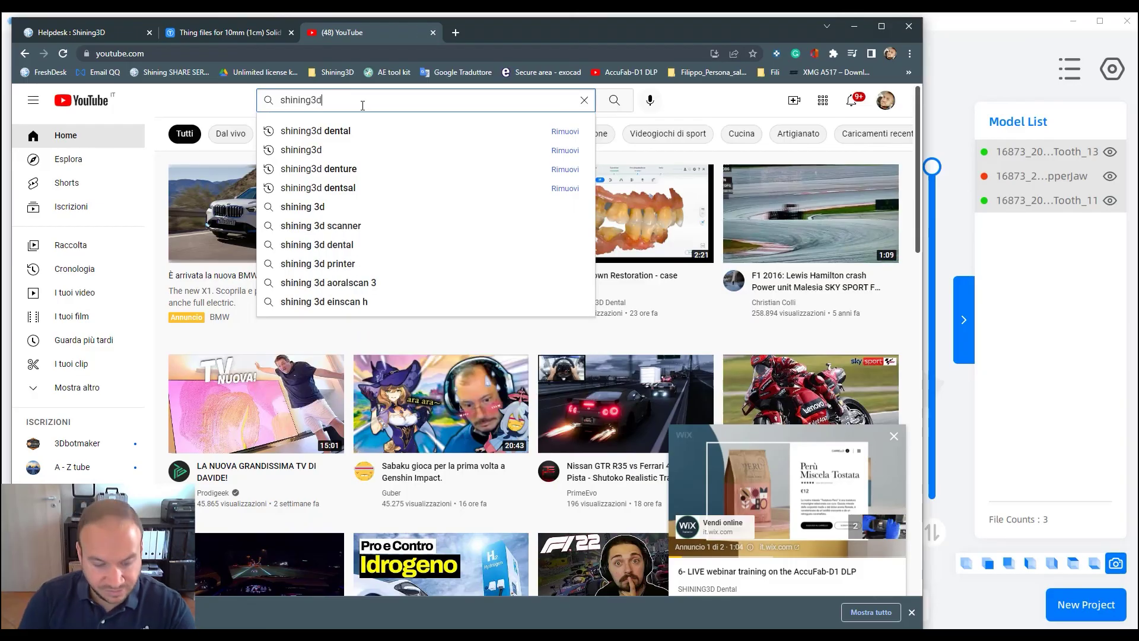
{"action": "left_click", "coordinate": [363, 131]}
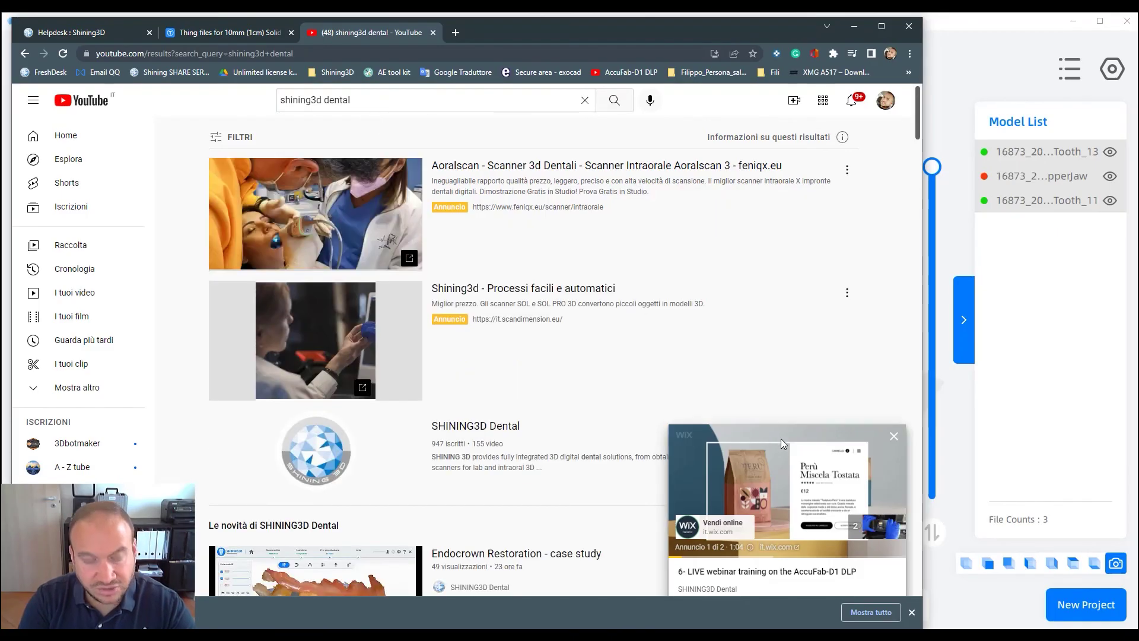
Open the SHINING3D Dental channel, scroll its uploaded videos, then return to AccuWare
{"action": "left_click", "coordinate": [894, 439]}
{"action": "left_click", "coordinate": [501, 431]}
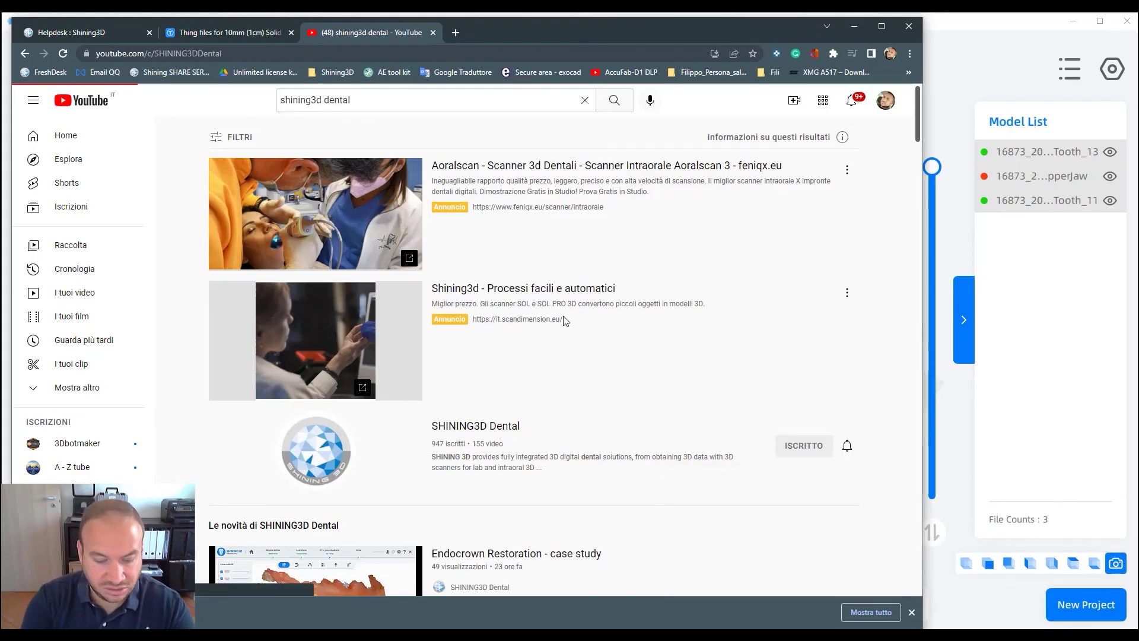
{"action": "left_click", "coordinate": [310, 314]}
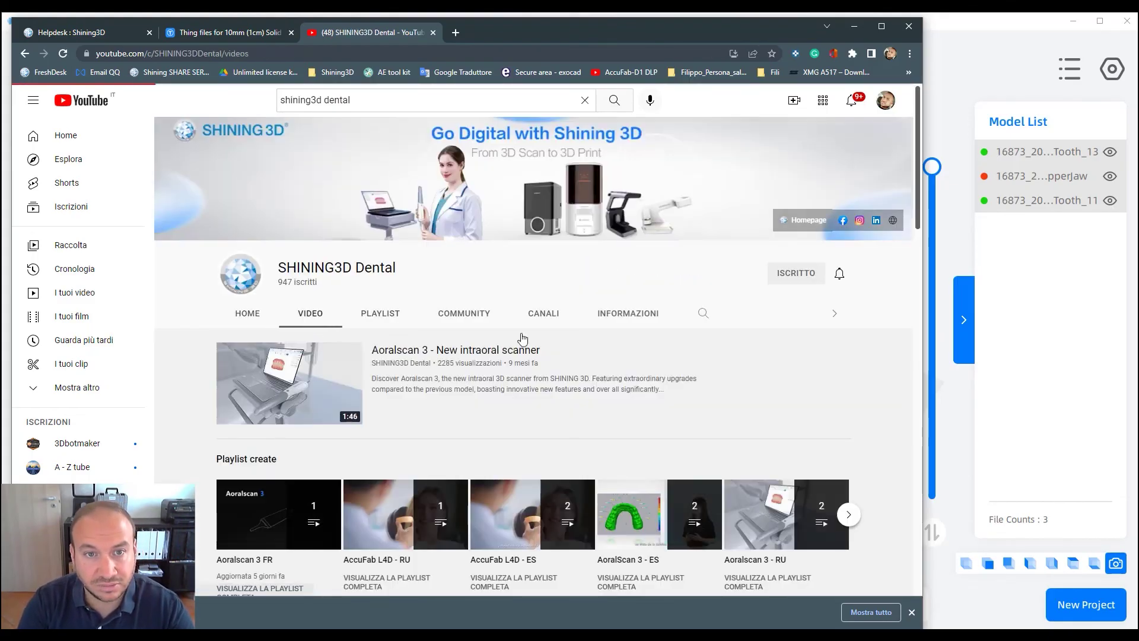
{"action": "scroll", "coordinate": [605, 427], "scroll_direction": "down", "scroll_amount": 8}
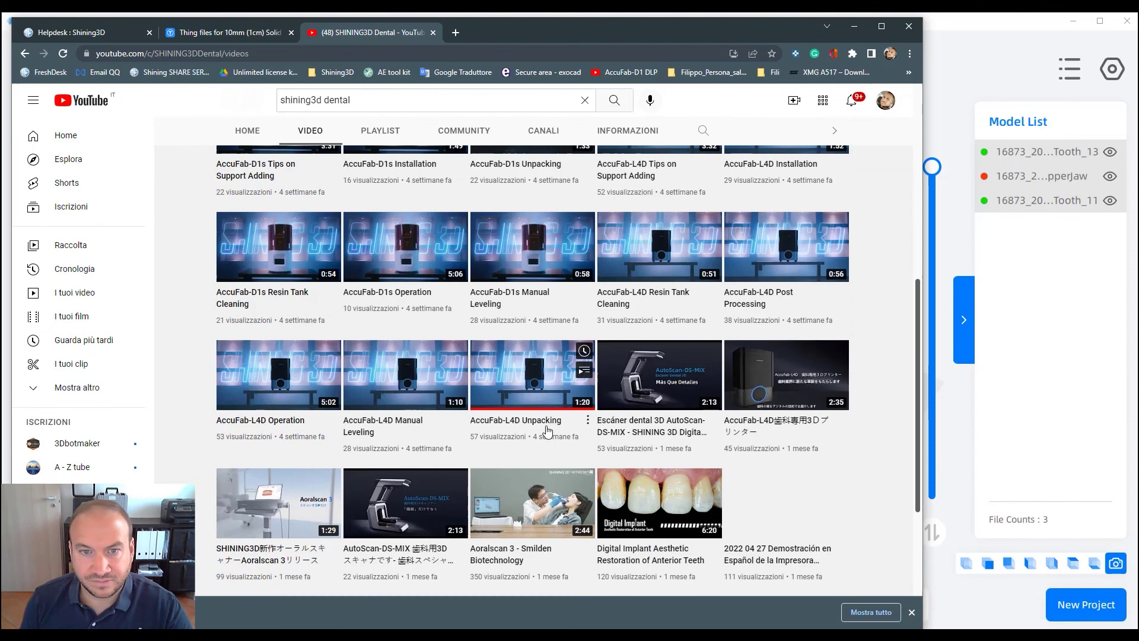
{"action": "scroll", "coordinate": [549, 435], "scroll_direction": "down", "scroll_amount": 8}
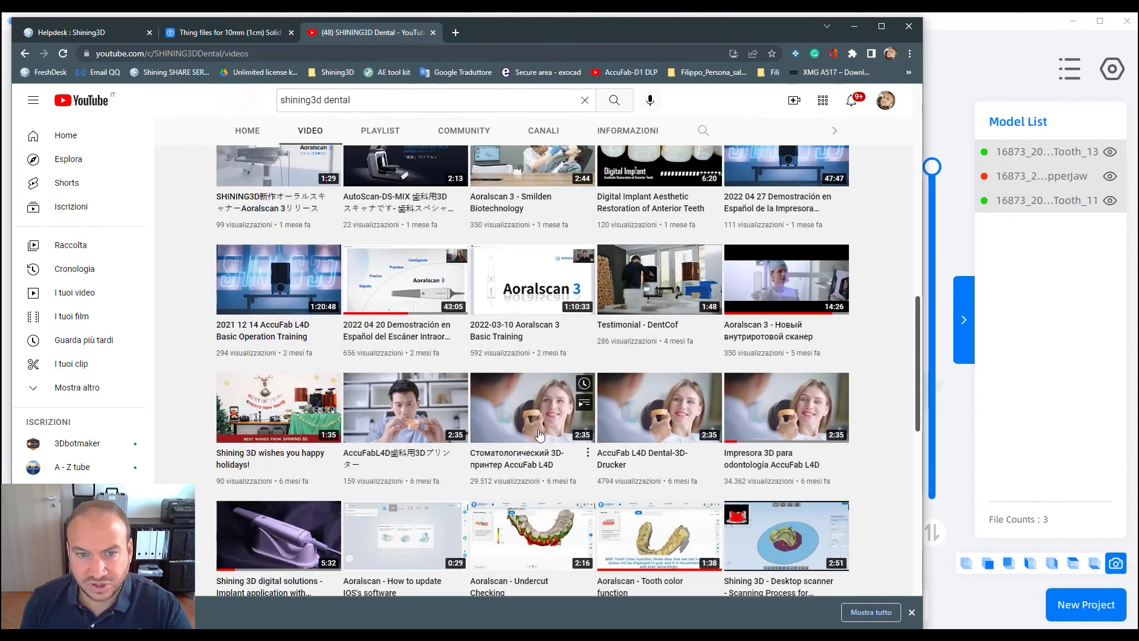
{"action": "scroll", "coordinate": [550, 420], "scroll_direction": "down", "scroll_amount": 9}
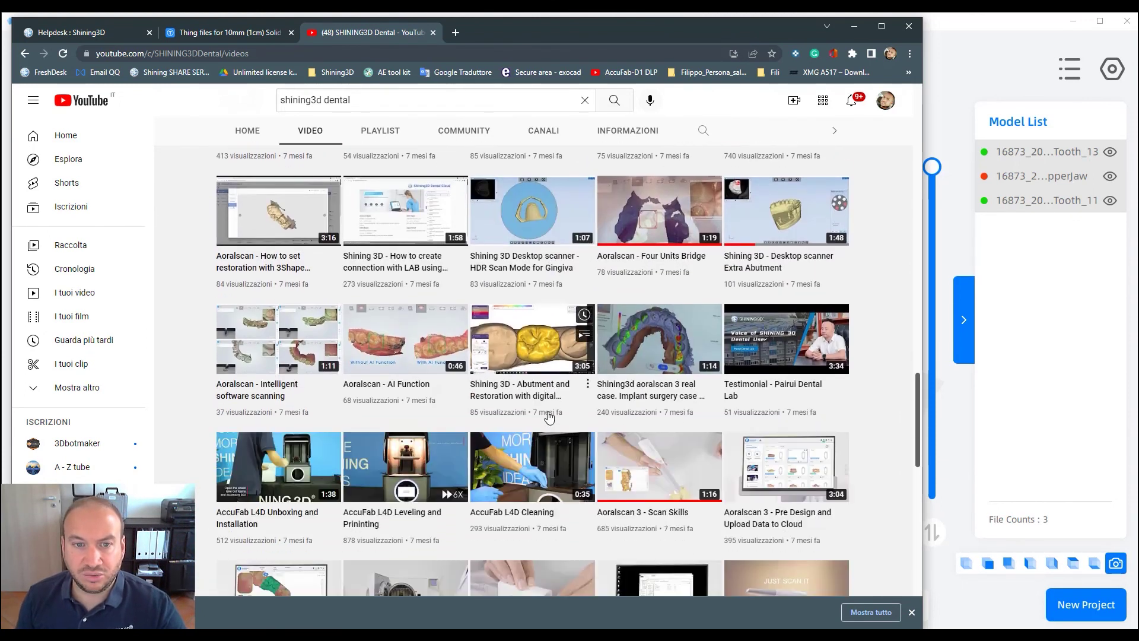
{"action": "left_click", "coordinate": [854, 26]}
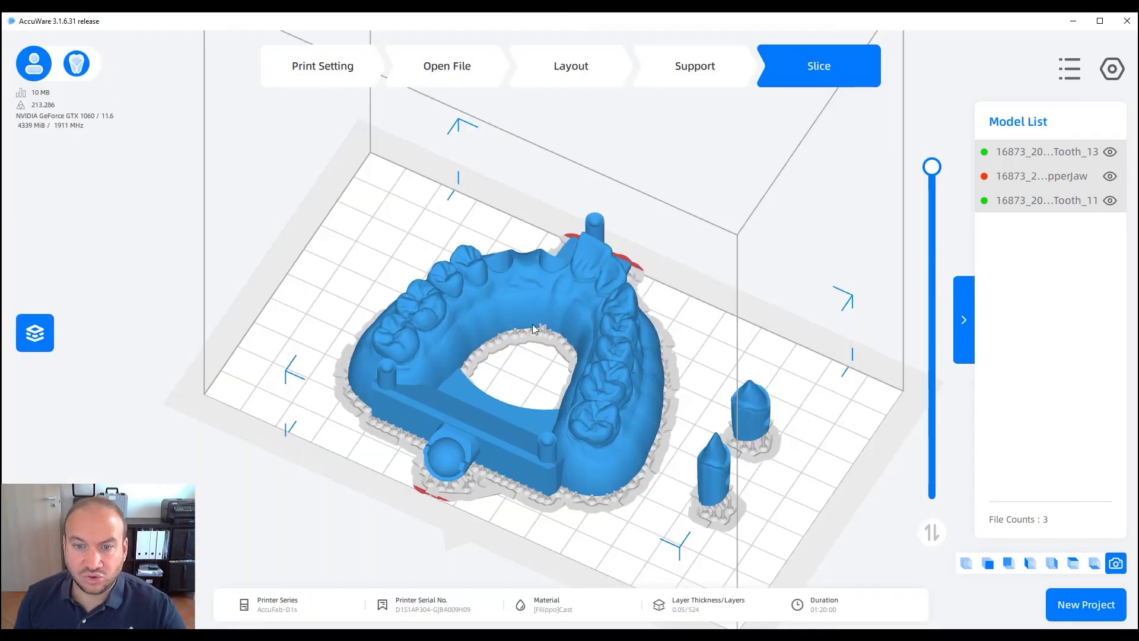